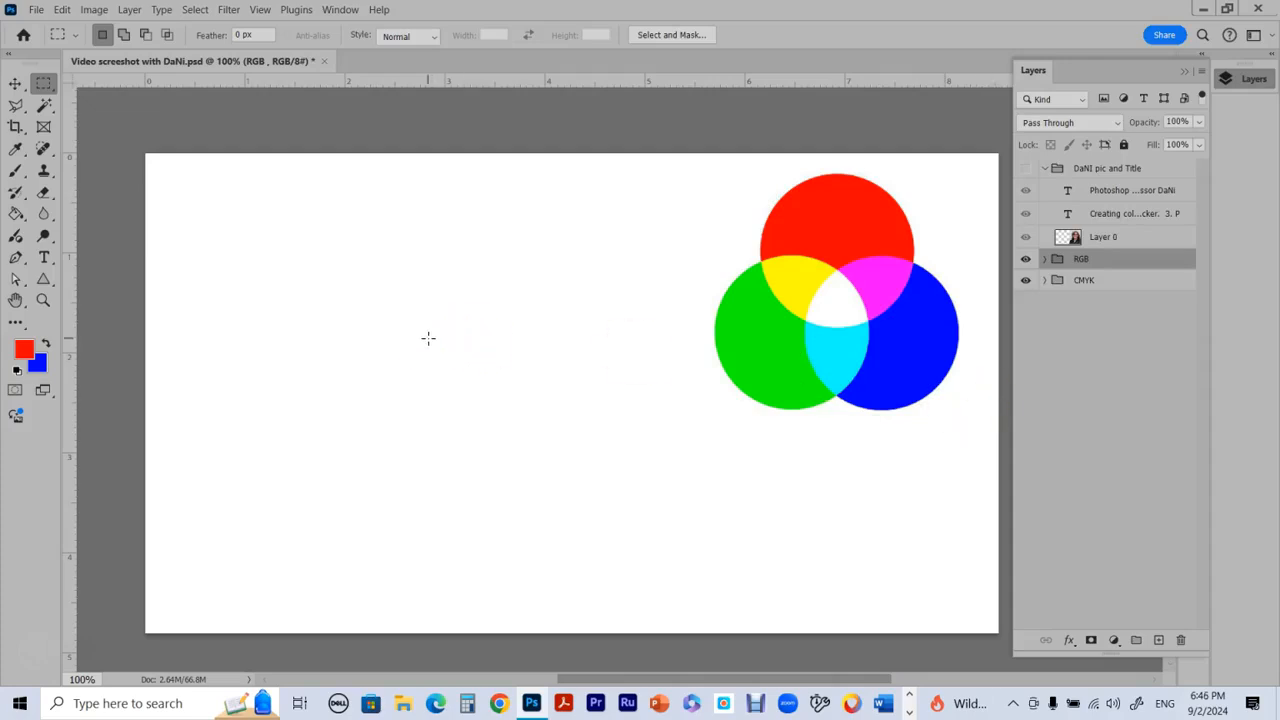
- Set the foreground color to a slightly lighter red, eb1717
click(24, 350)
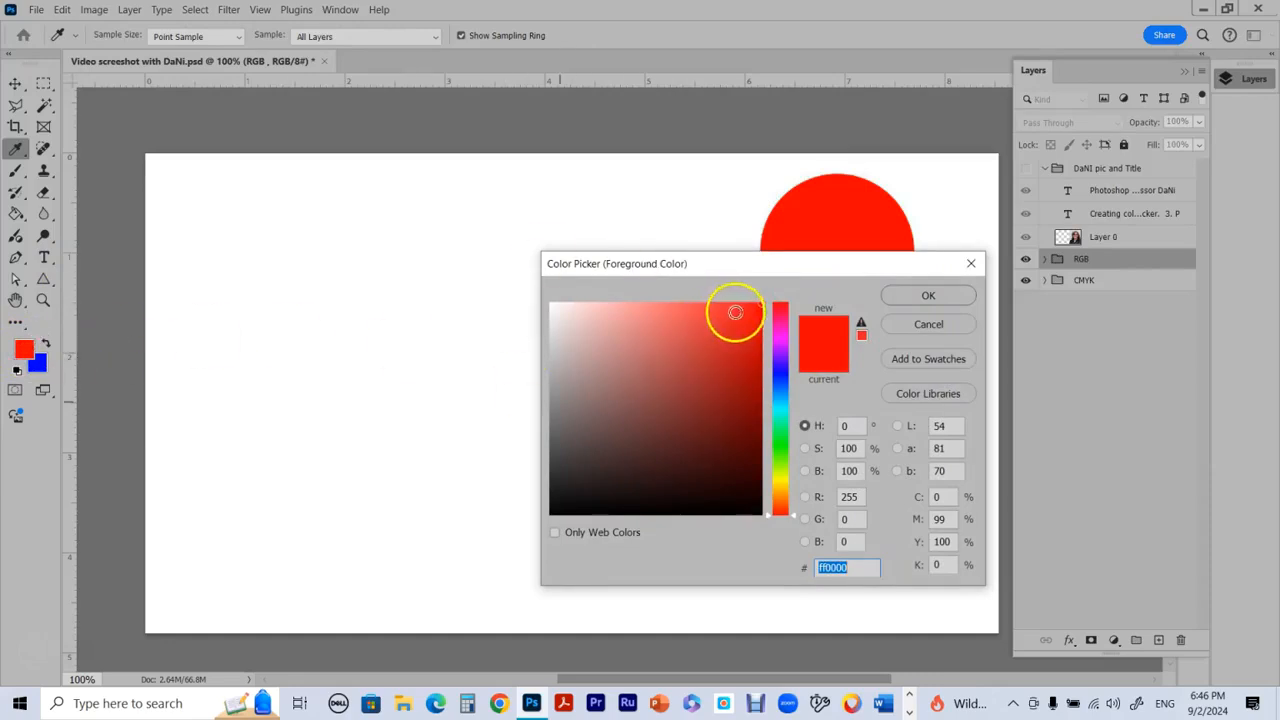
click(741, 318)
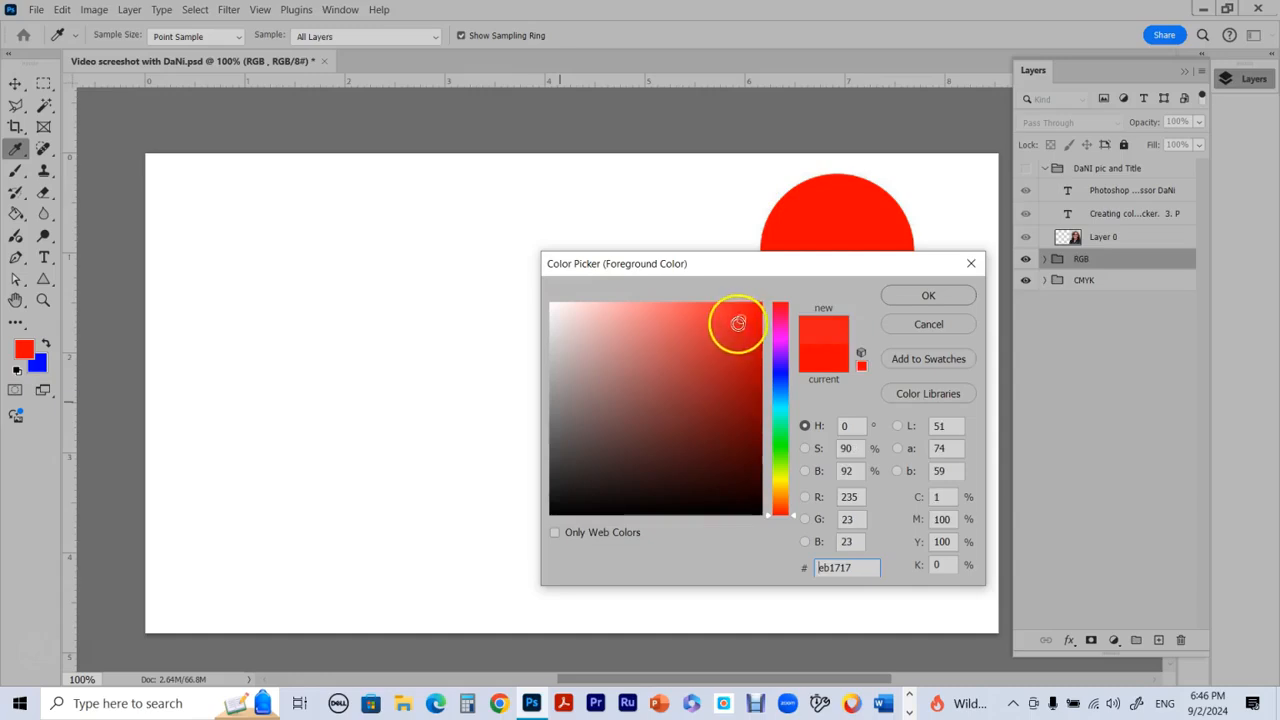
click(930, 296)
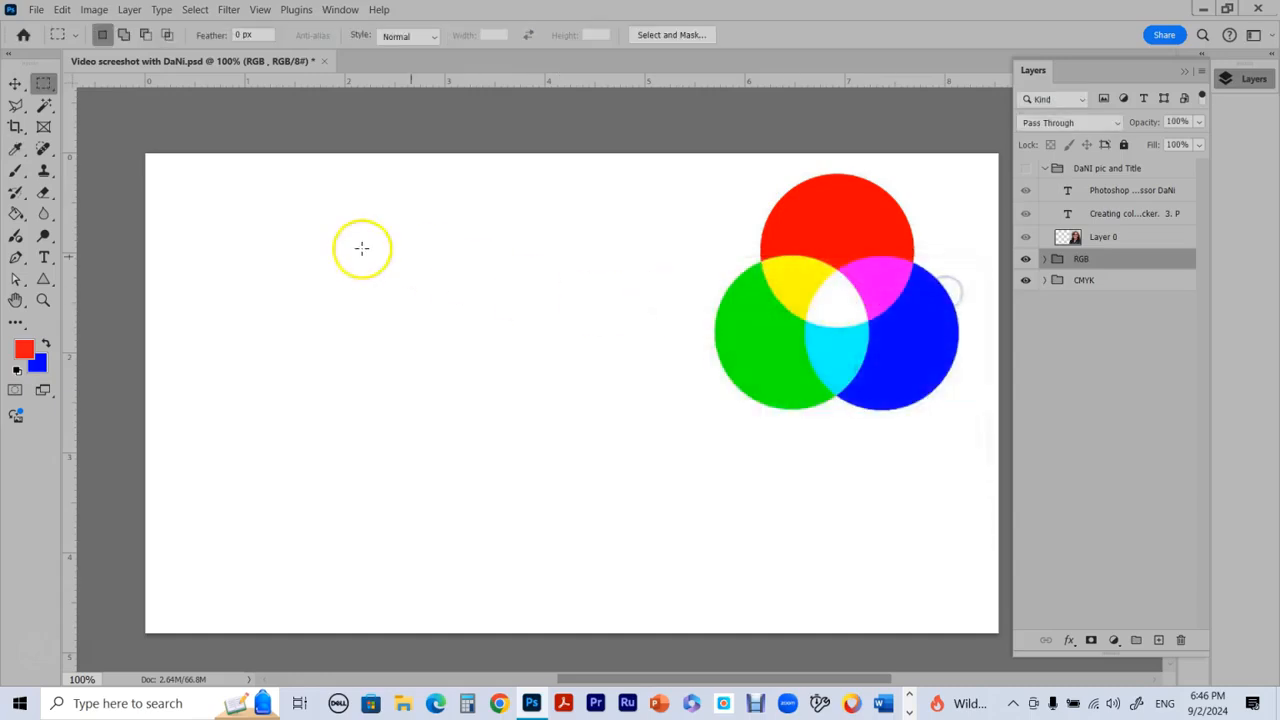
- Paint a thick zigzag on the empty side of the canvas with the Brush tool, on the RGB chart layer in the RGB group
click(16, 170)
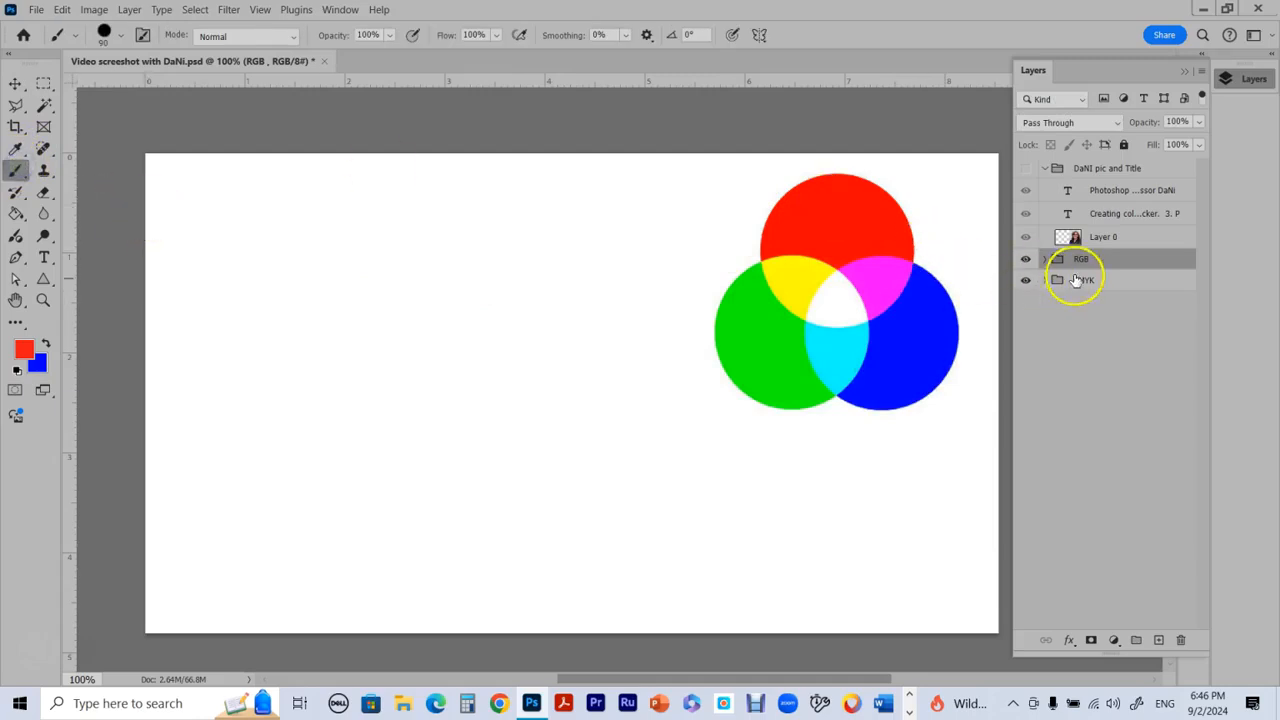
click(1045, 260)
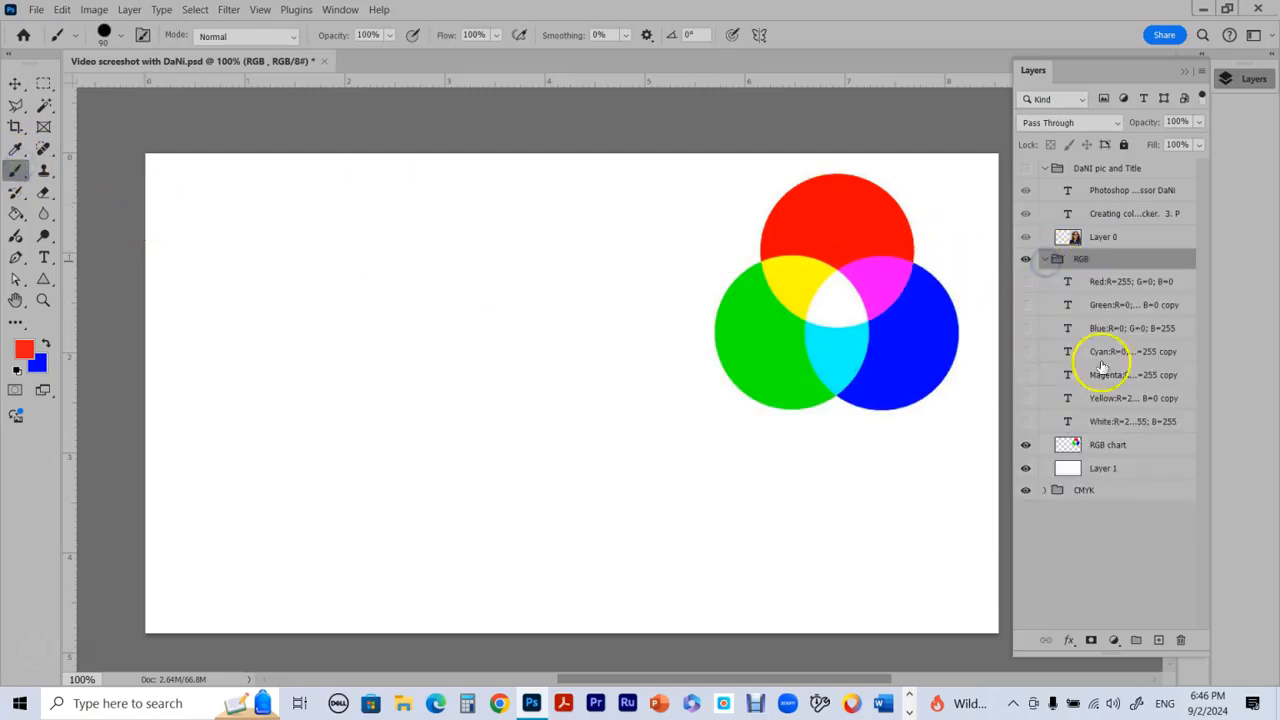
click(1135, 450)
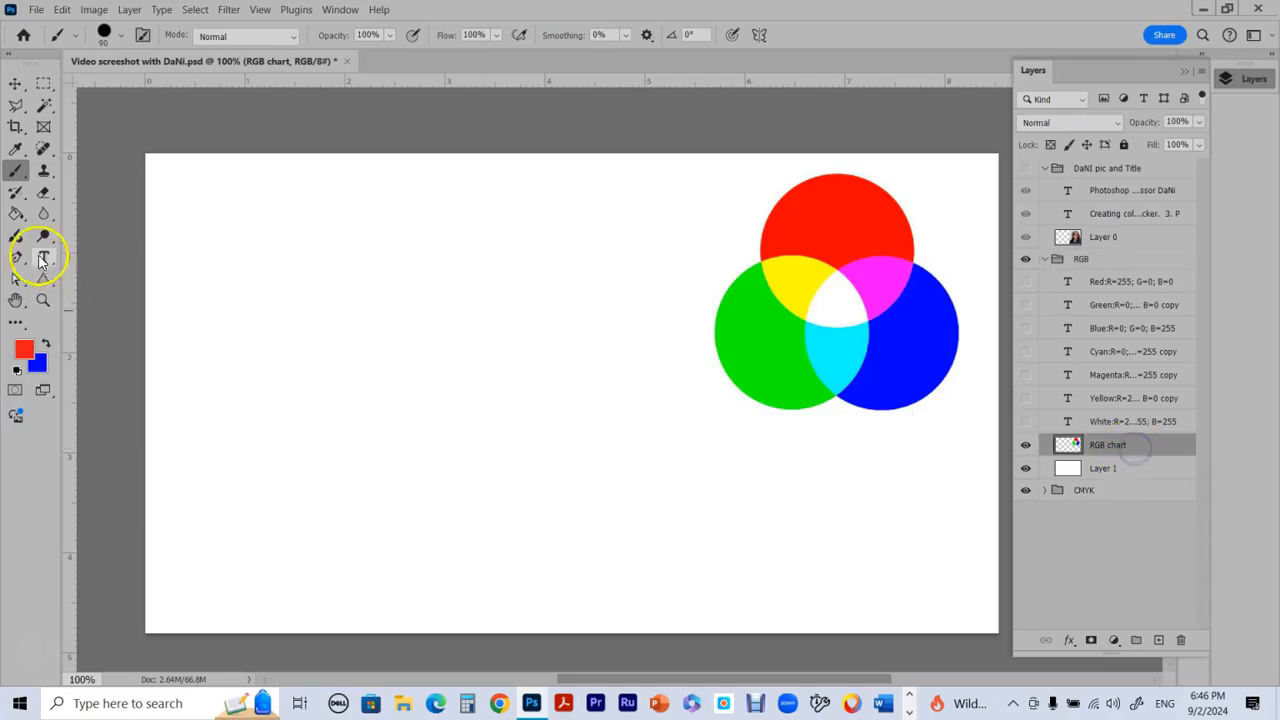
mouse_move(145, 225)
mouse_down()
mouse_move(328, 192)
mouse_move(208, 374)
mouse_move(396, 325)
mouse_move(565, 331)
mouse_move(509, 462)
mouse_up()
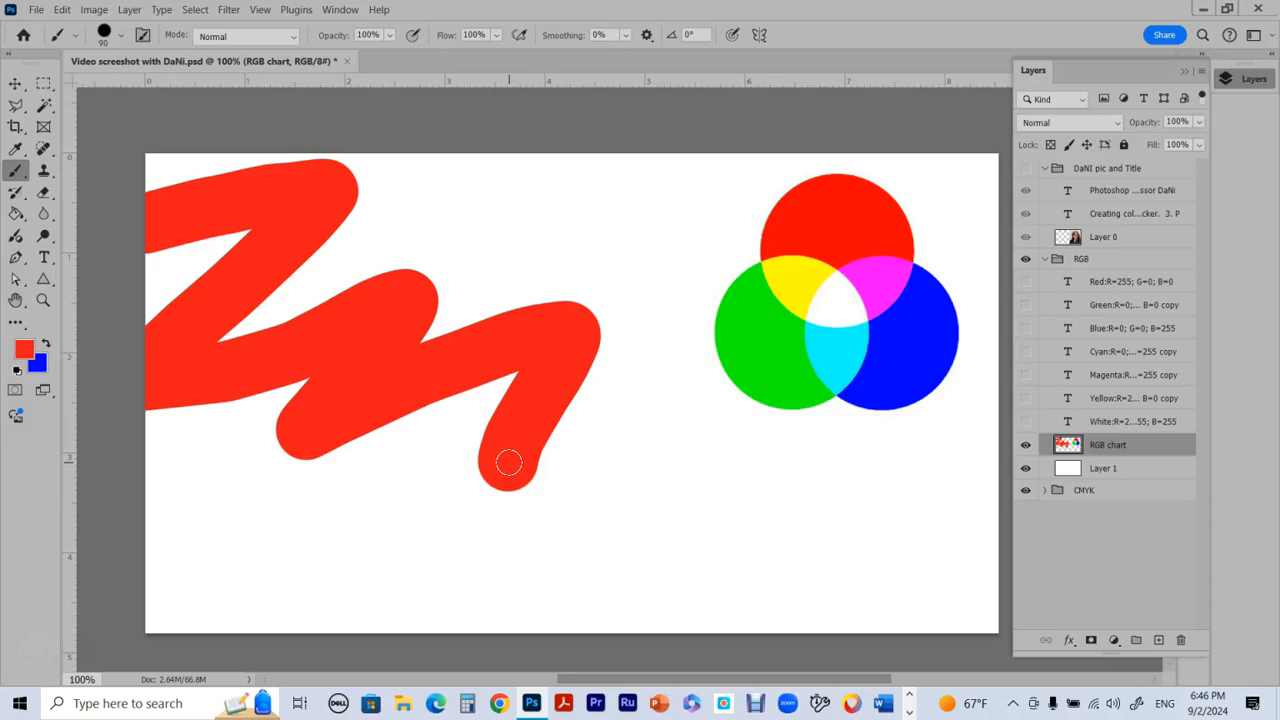
mouse_move(506, 460)
mouse_down()
mouse_move(265, 342)
mouse_move(254, 321)
mouse_move(308, 222)
mouse_up()
- Review the foreground color in the Color Picker, then try a brush dab of it on the chart's red circle and undo the dab
click(25, 349)
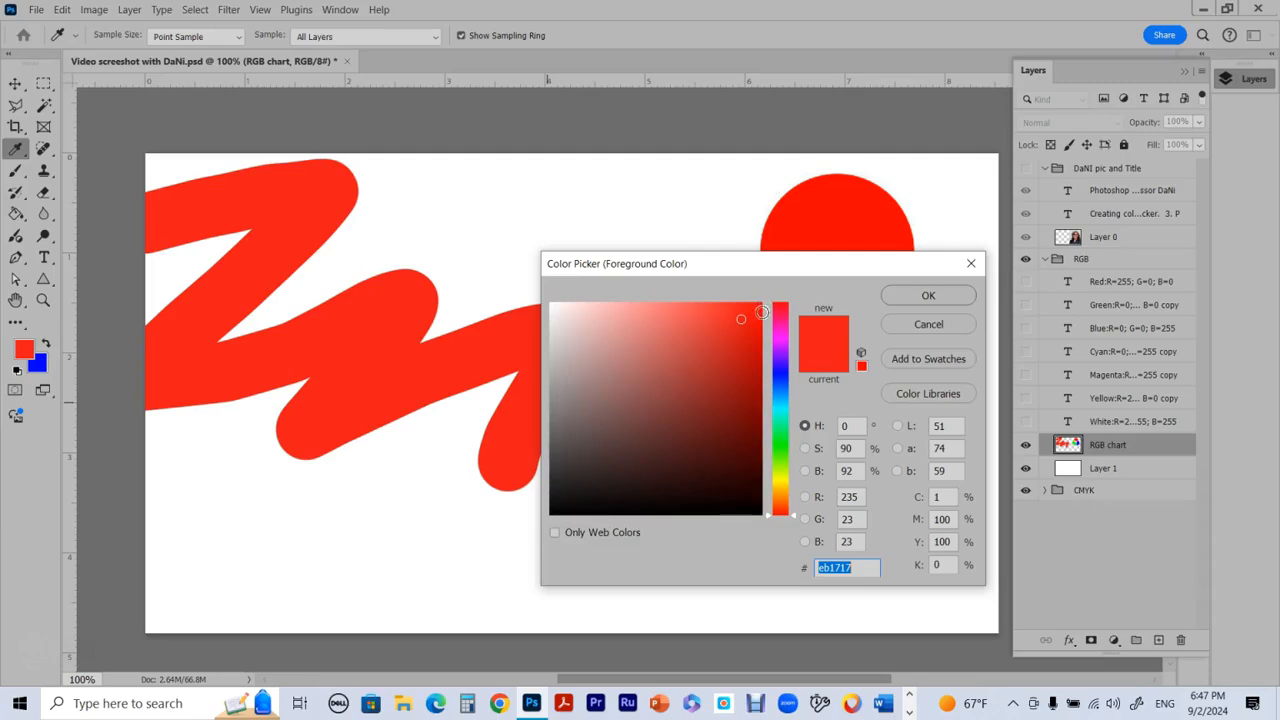
click(924, 298)
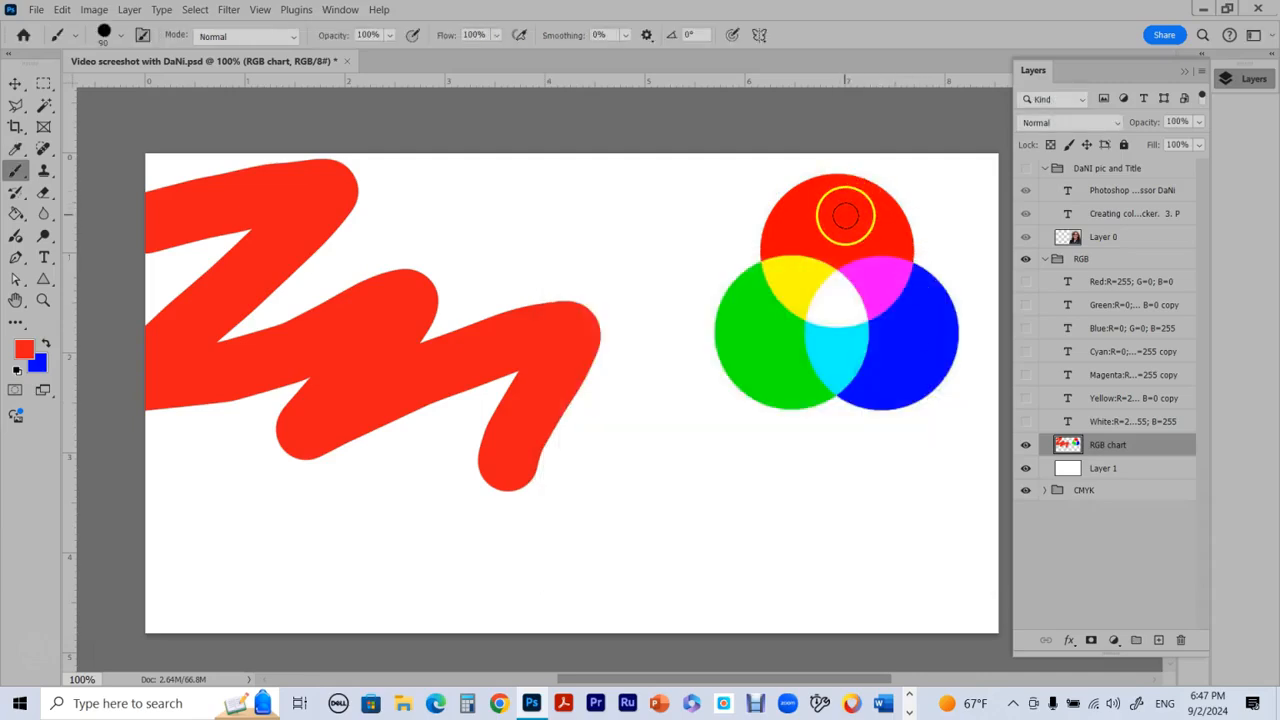
click(846, 212)
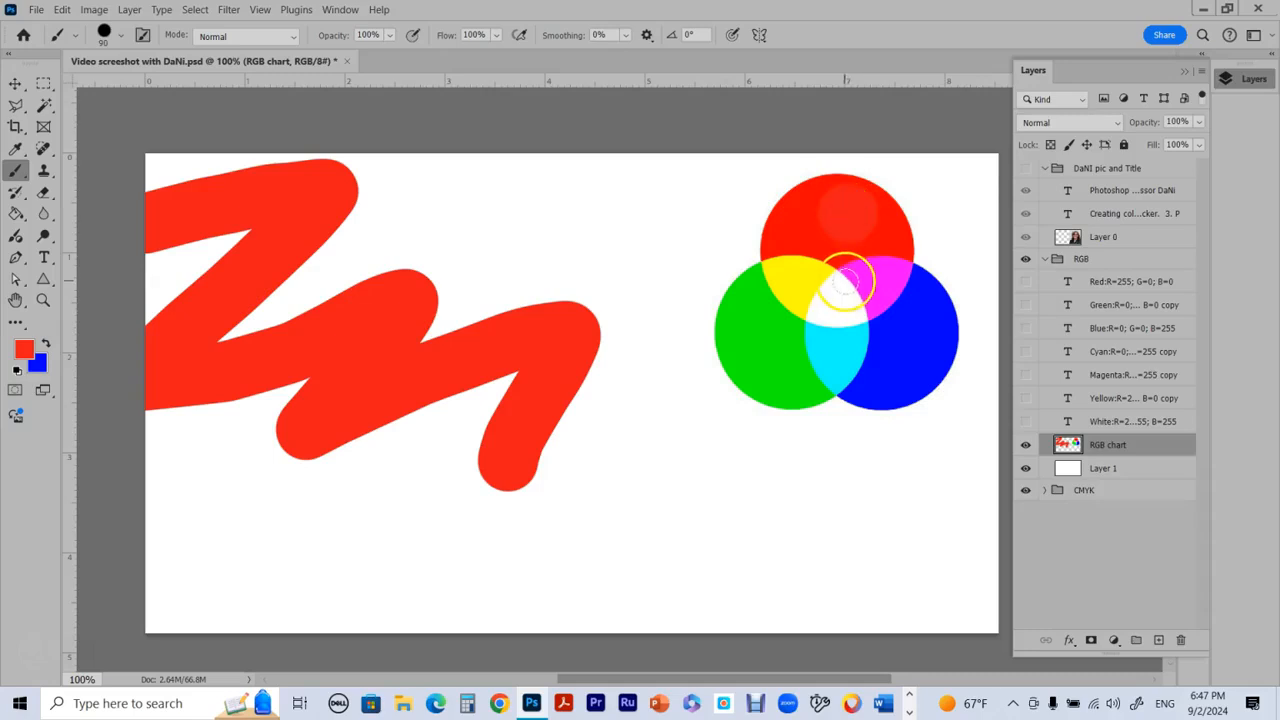
key(ctrl+z)
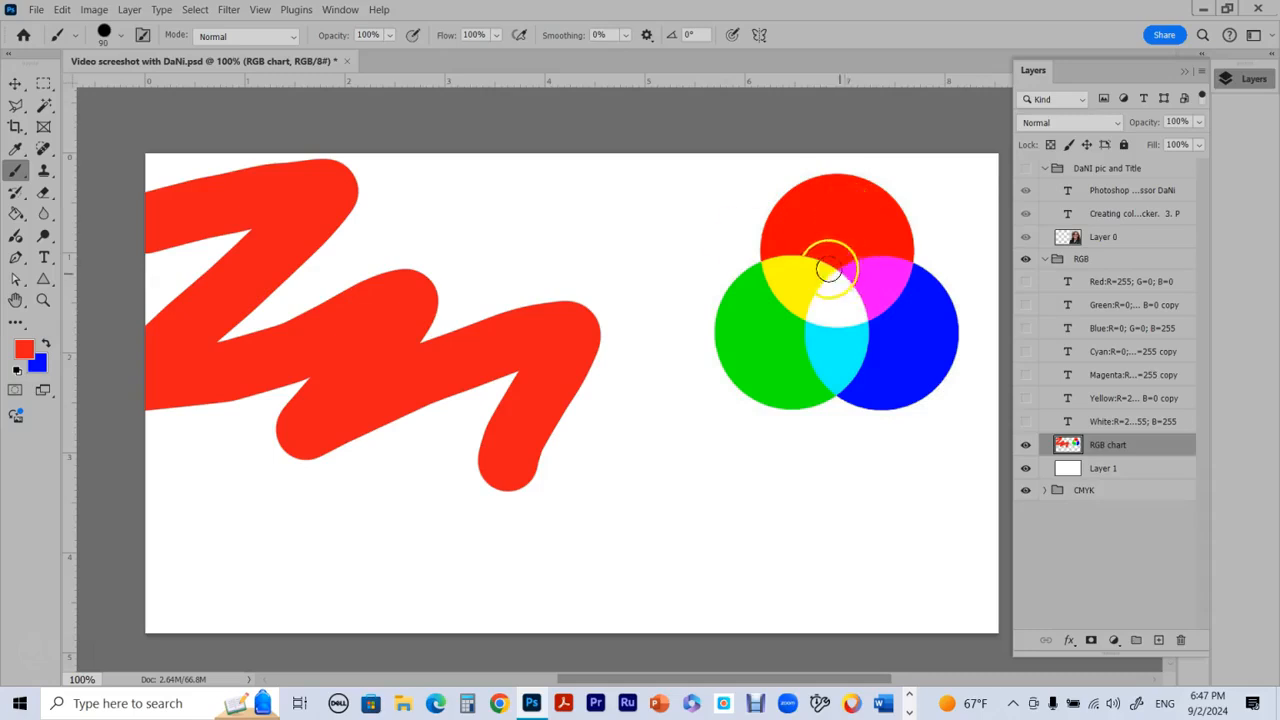
- Sample the chart's red circle as the foreground color with the Eyedropper and open that color in the Color Picker
click(15, 148)
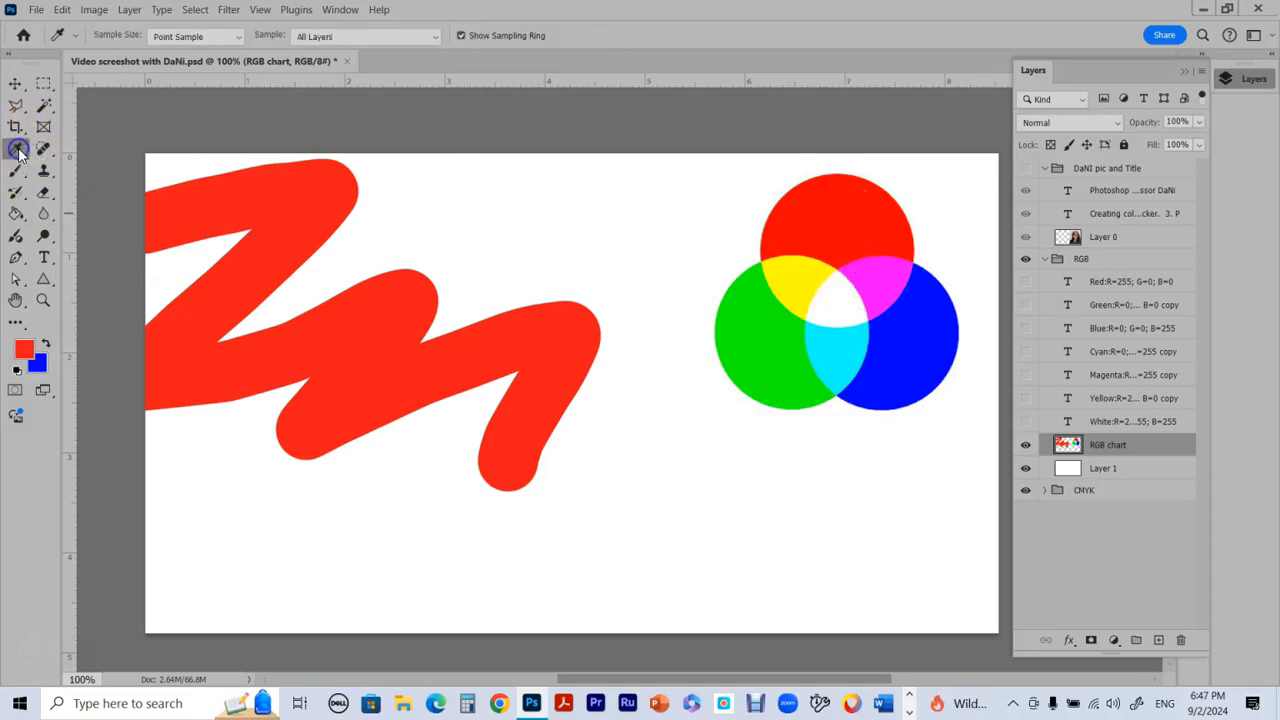
click(848, 215)
click(22, 352)
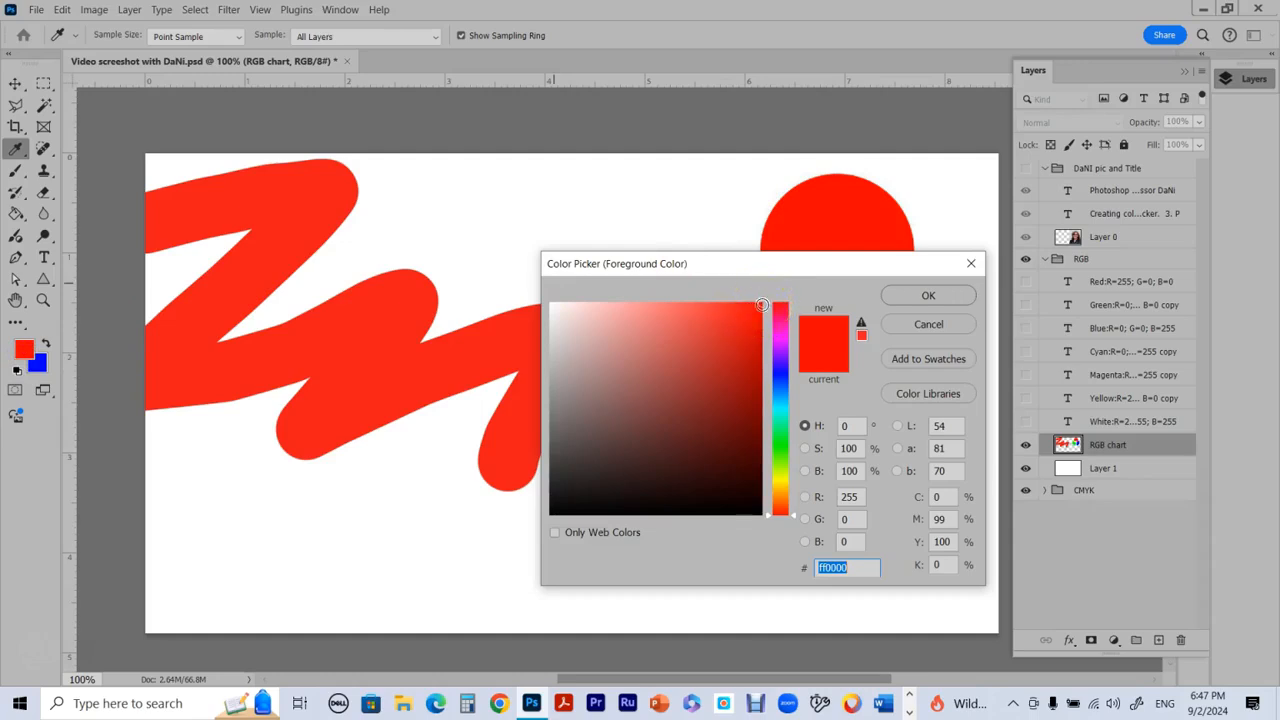
drag(777, 264, 678, 266)
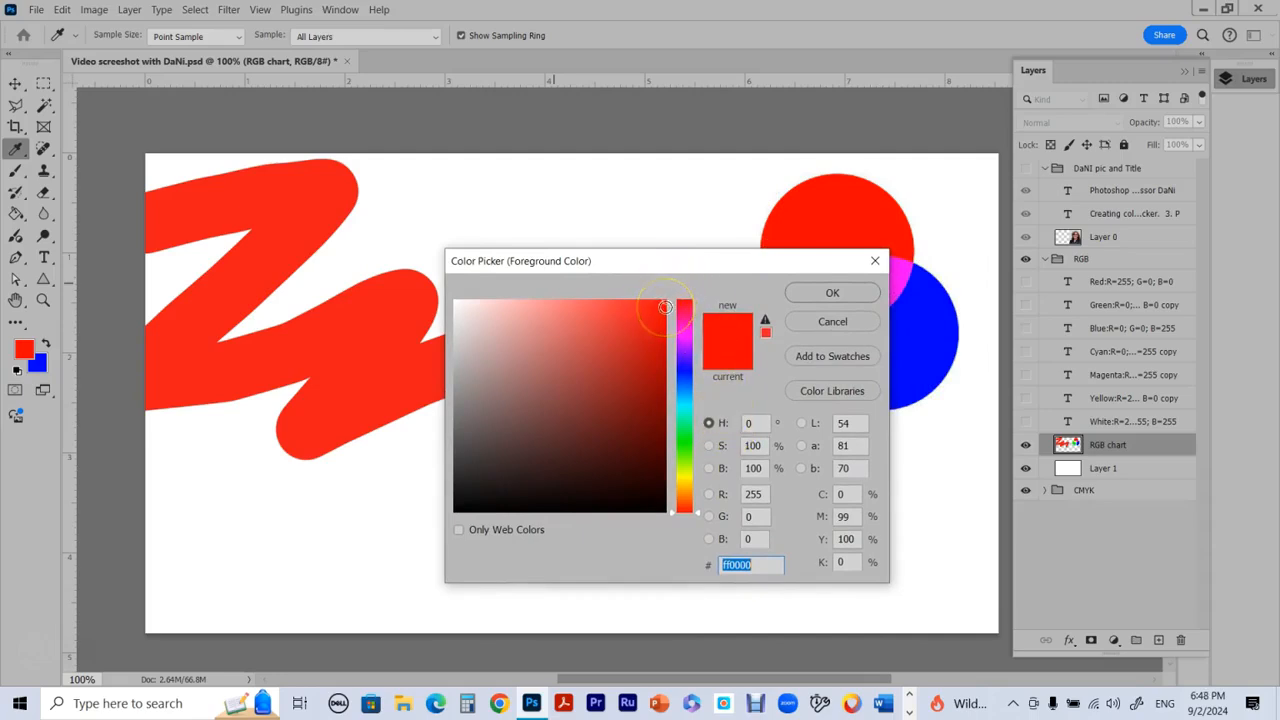
- Examine the R, G and B values of the sampled red in the Color Picker
click(766, 495)
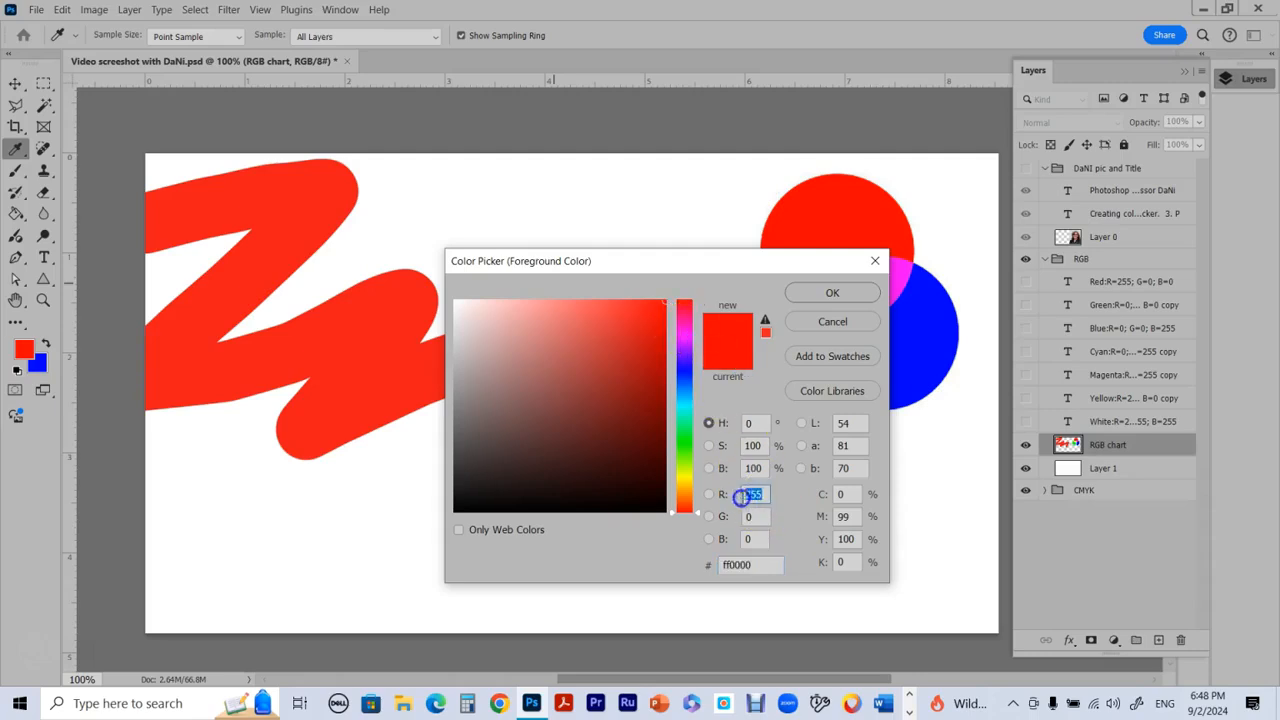
click(757, 516)
drag(757, 516, 715, 516)
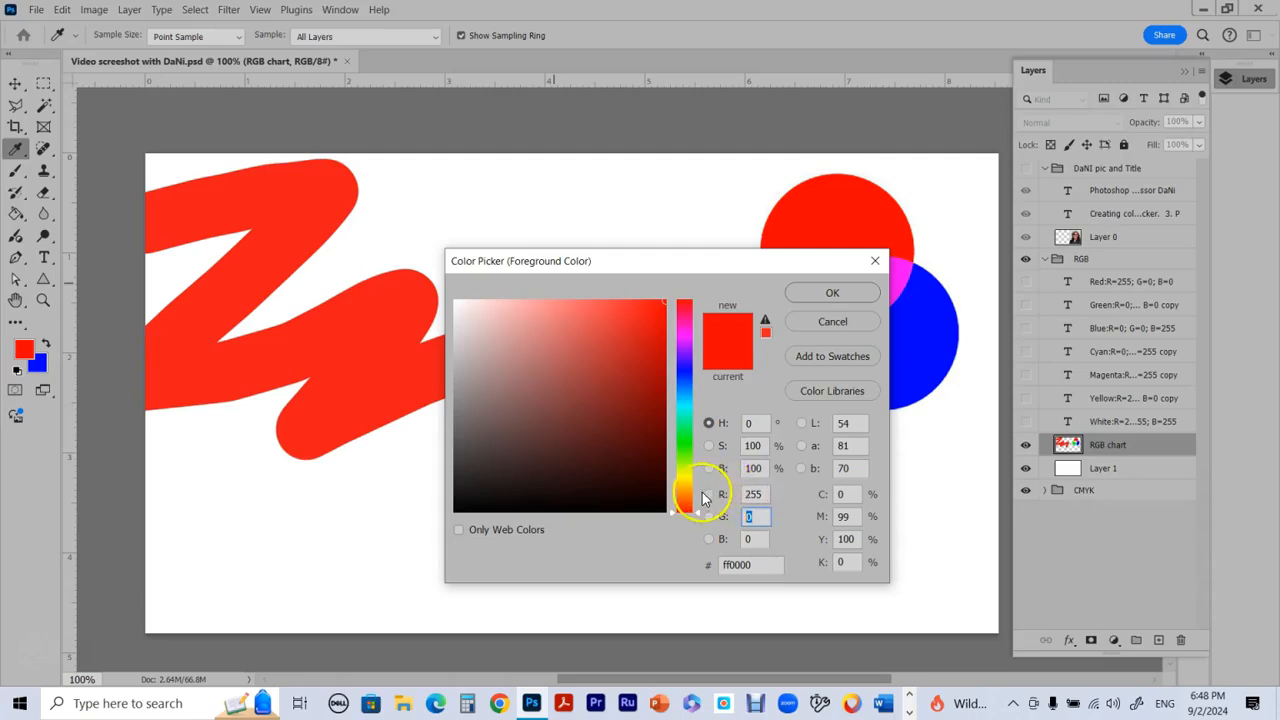
double_click(766, 493)
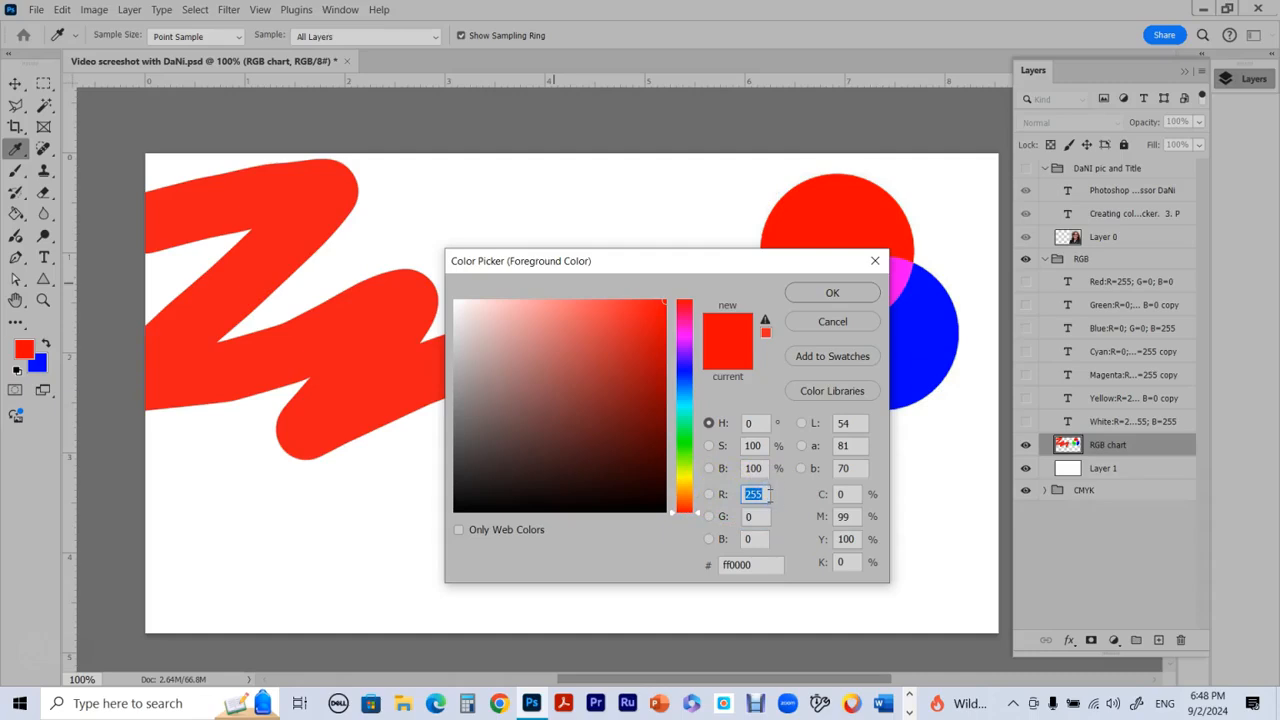
click(760, 517)
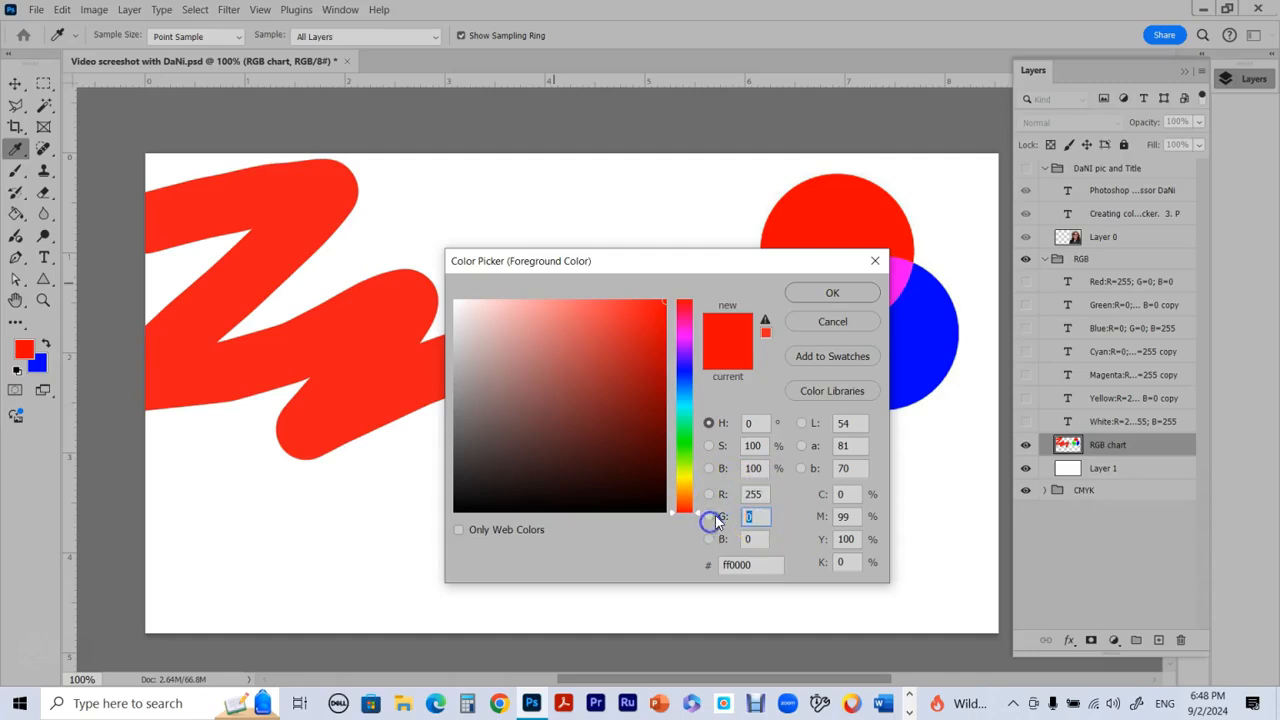
double_click(741, 518)
double_click(757, 538)
click(768, 494)
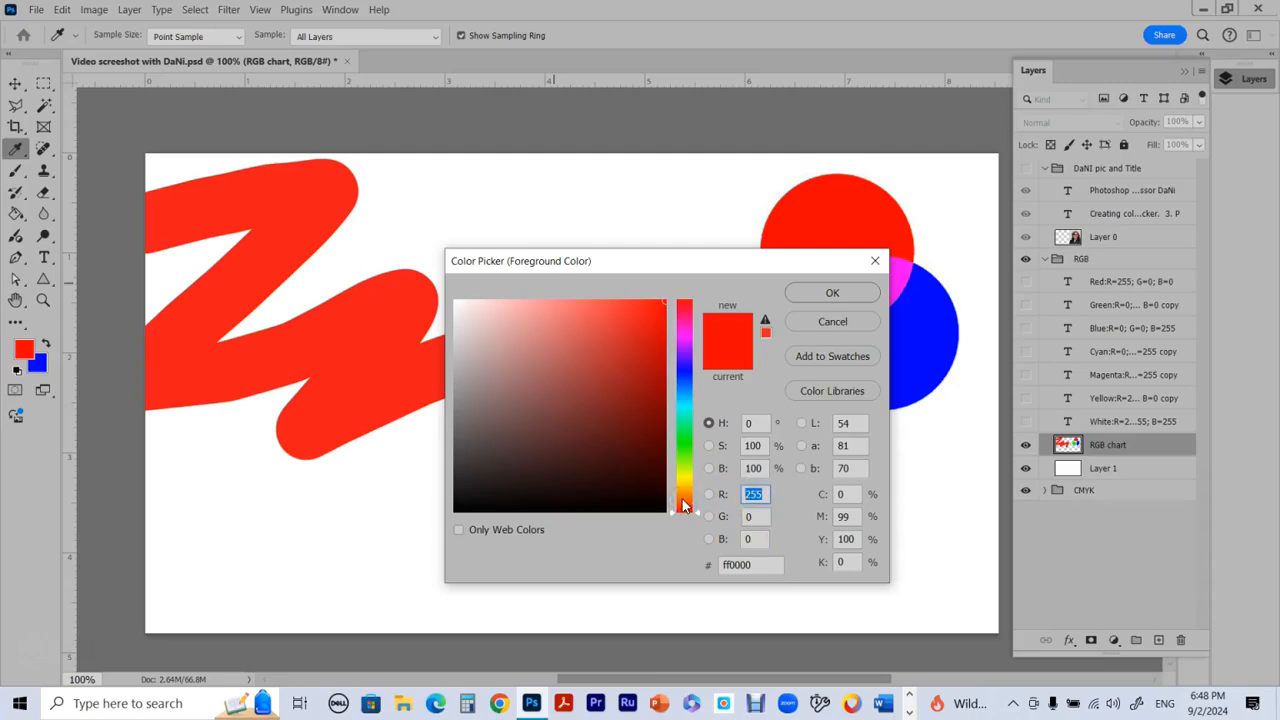
click(757, 518)
click(762, 543)
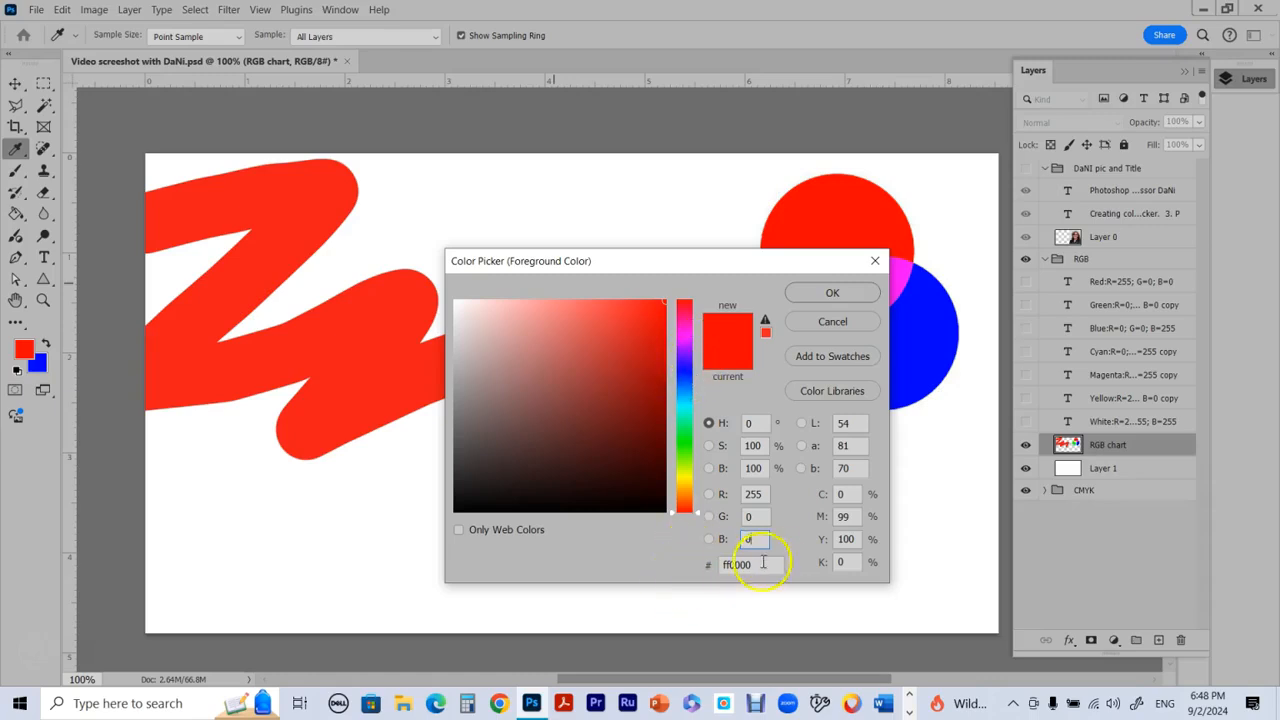
- Examine the digit pairs of the sampled red's hexadecimal code and close the Color Picker
drag(782, 566, 660, 566)
click(750, 566)
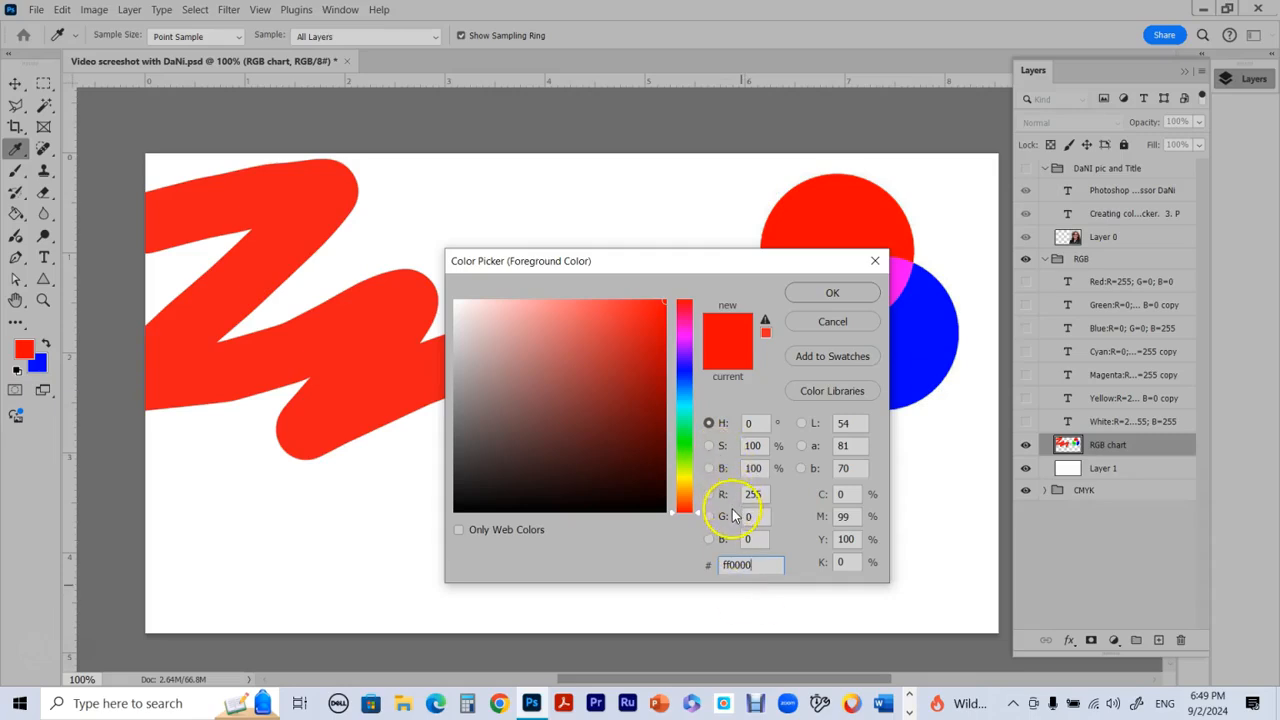
click(731, 565)
drag(729, 565, 704, 562)
drag(733, 565, 749, 565)
double_click(741, 565)
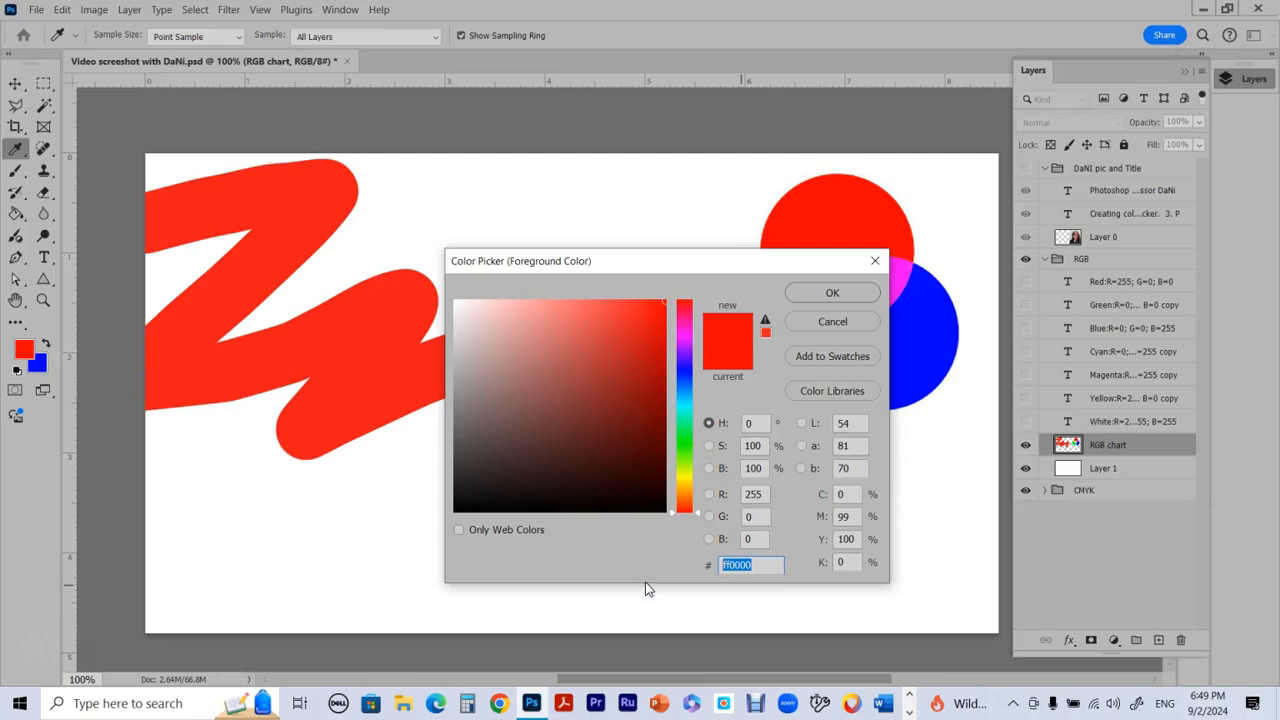
click(853, 294)
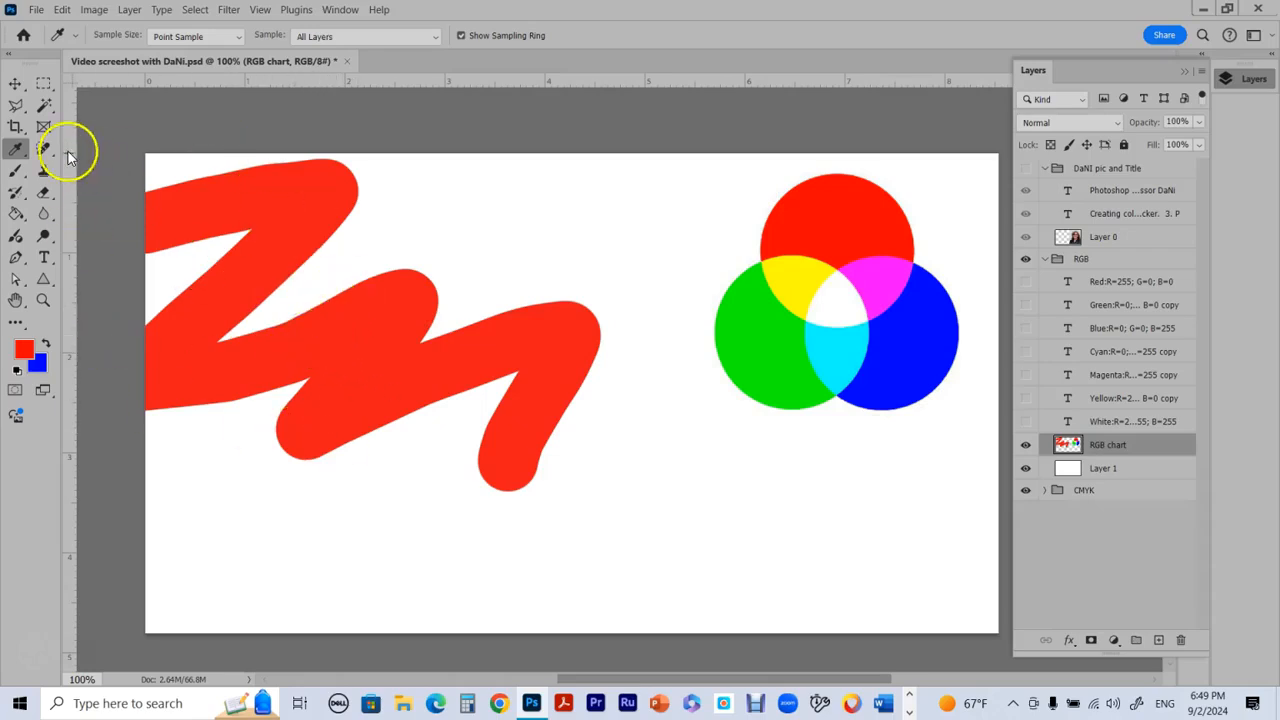
- Delete the painted zigzag from the RGB chart layer using a rectangular marquee around it, and deselect
click(43, 83)
mouse_move(118, 136)
mouse_down()
mouse_move(680, 551)
mouse_move(651, 530)
mouse_up()
key(Delete)
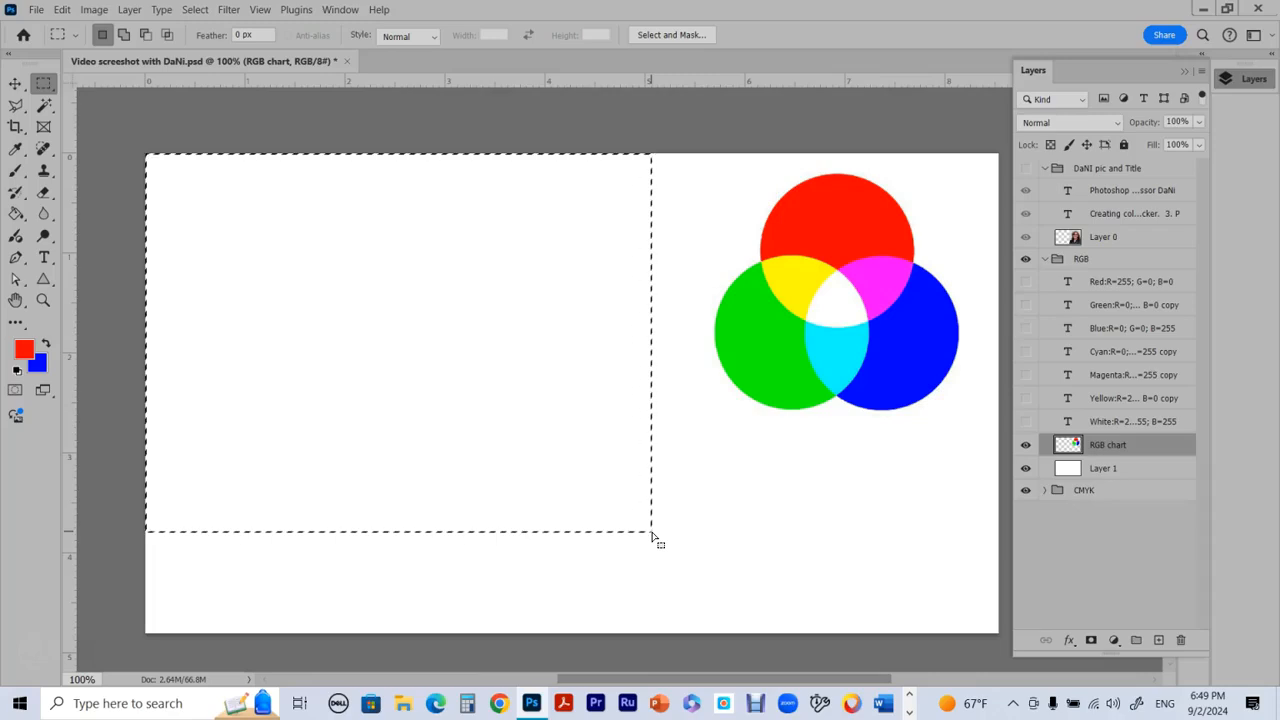
key(ctrl+d)
- Collapse and re-expand the RGB group, then make its RGB chart layer active
click(1045, 260)
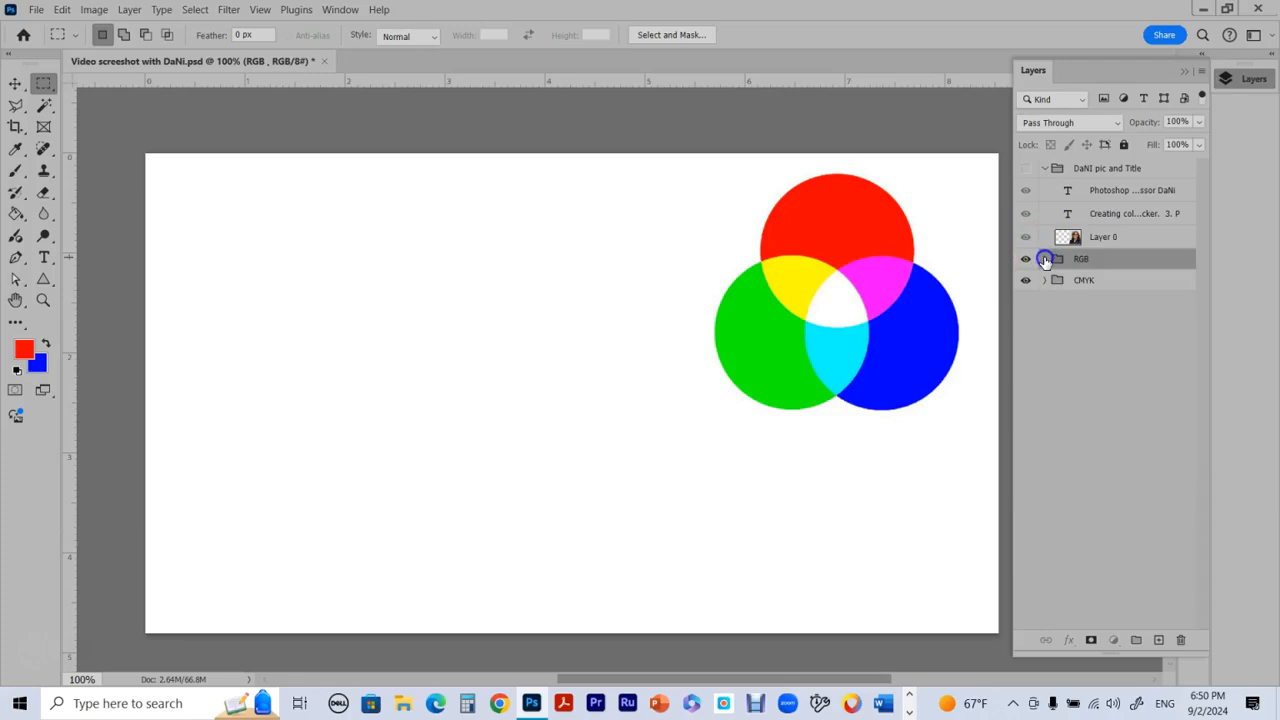
click(1045, 260)
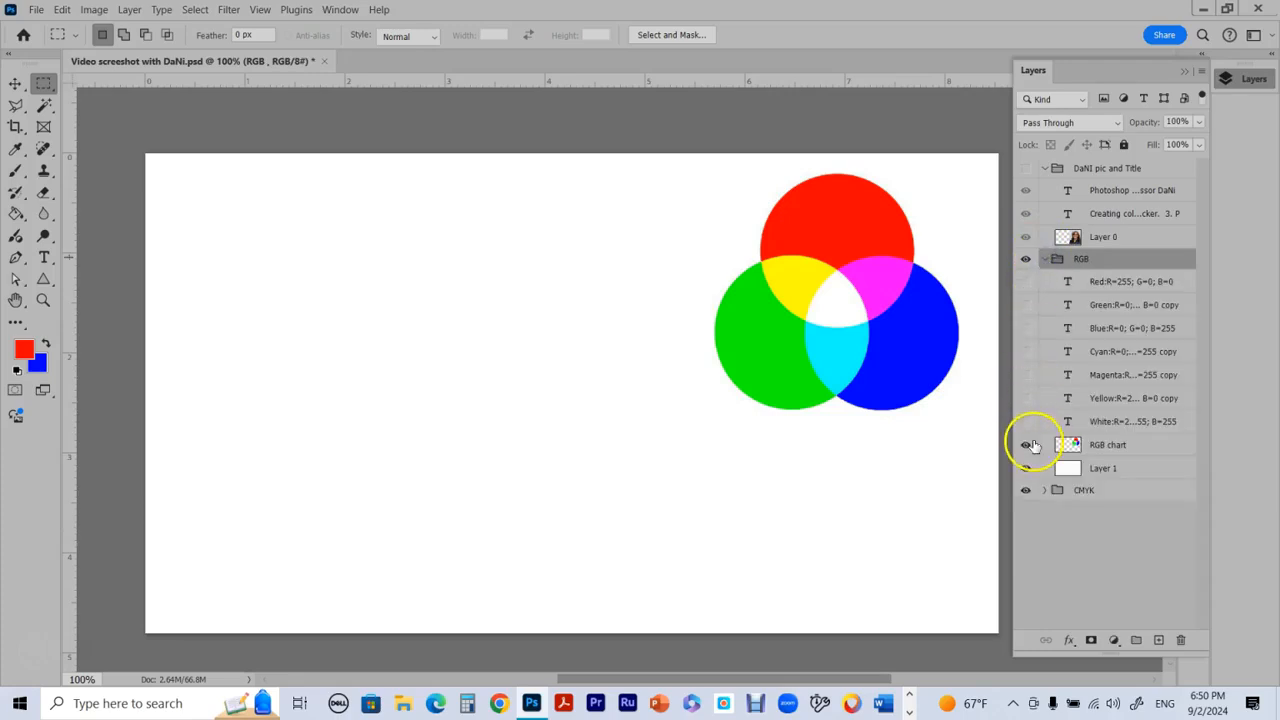
click(1158, 442)
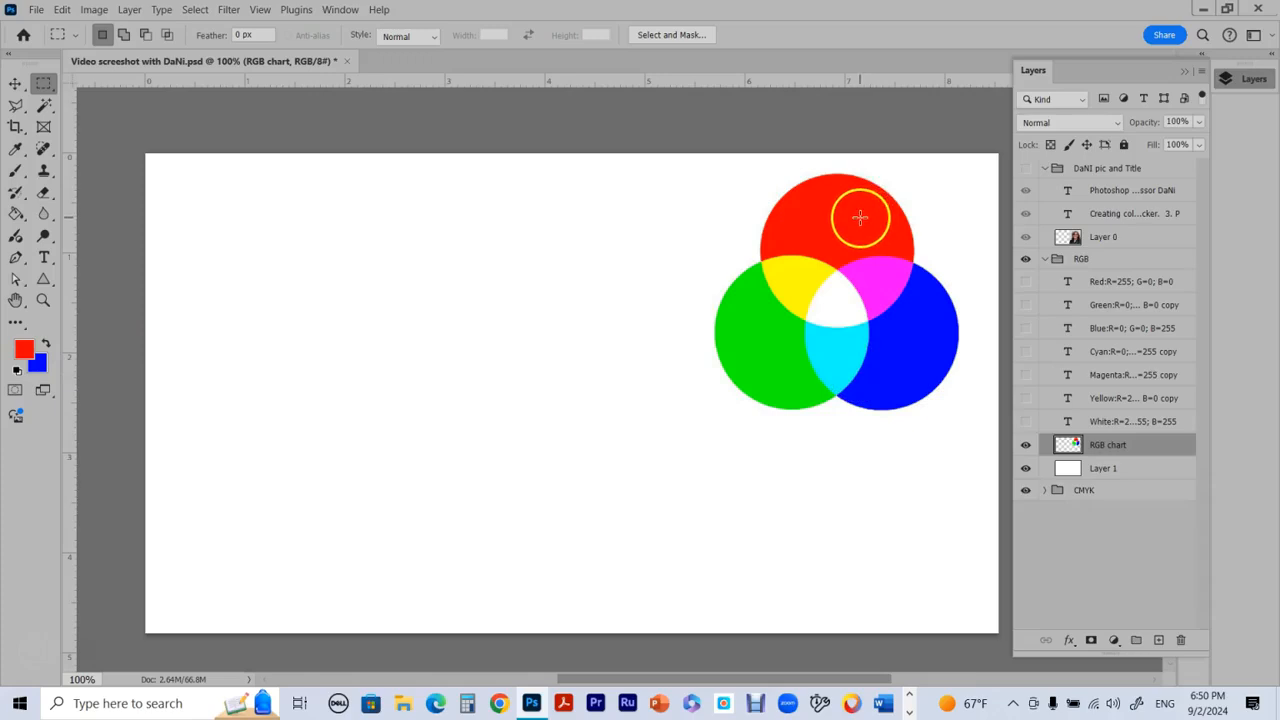
- Open the foreground color in the Color Picker and review its R, G and B values
click(24, 350)
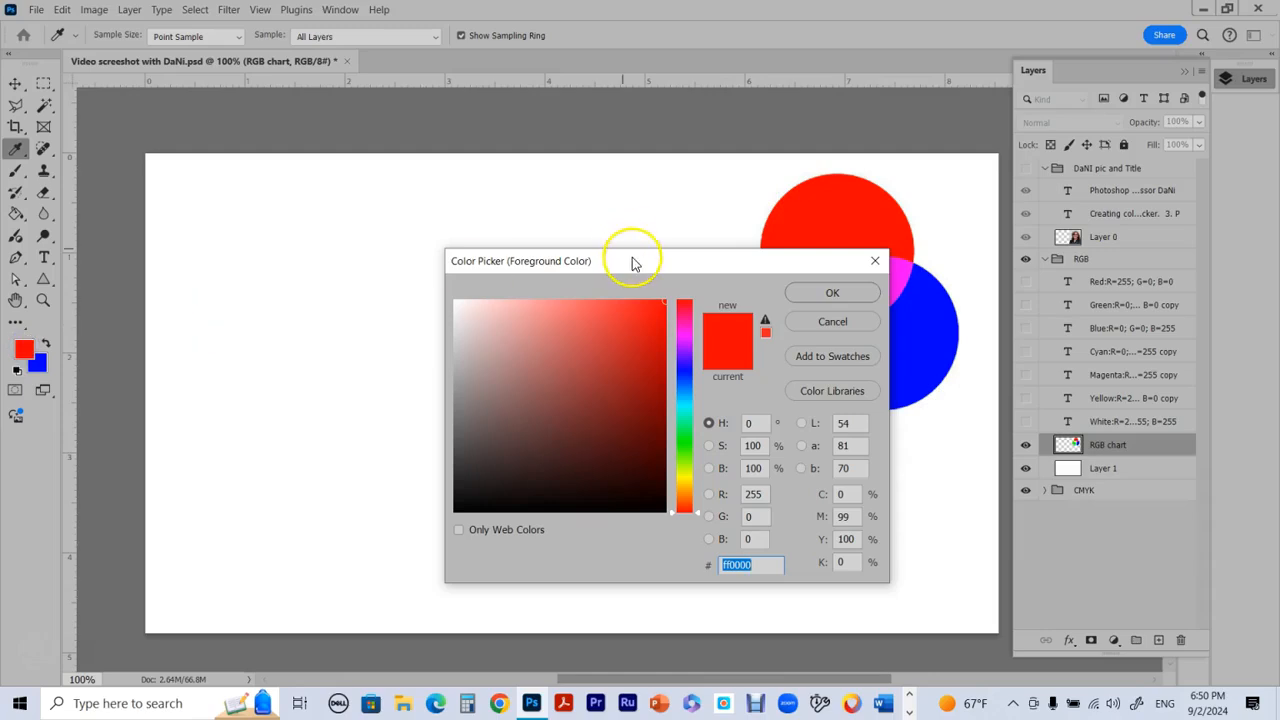
drag(631, 258, 736, 174)
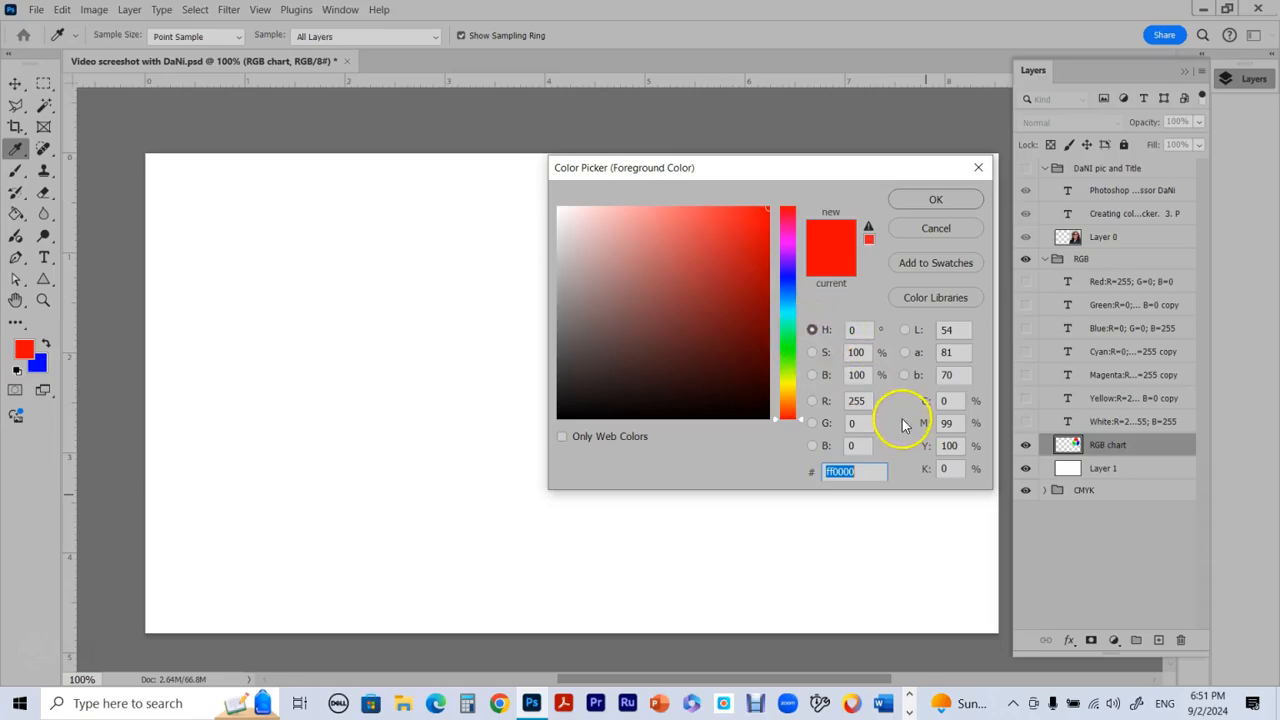
click(860, 401)
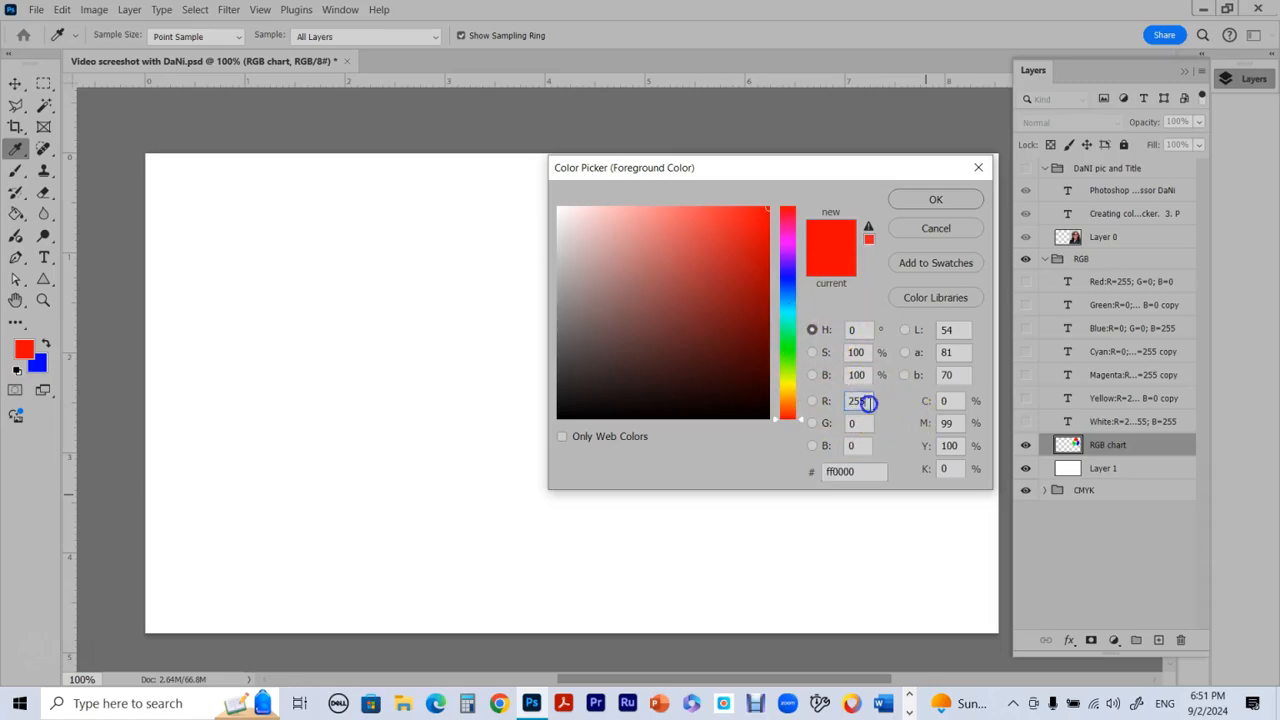
click(848, 425)
click(863, 447)
click(850, 447)
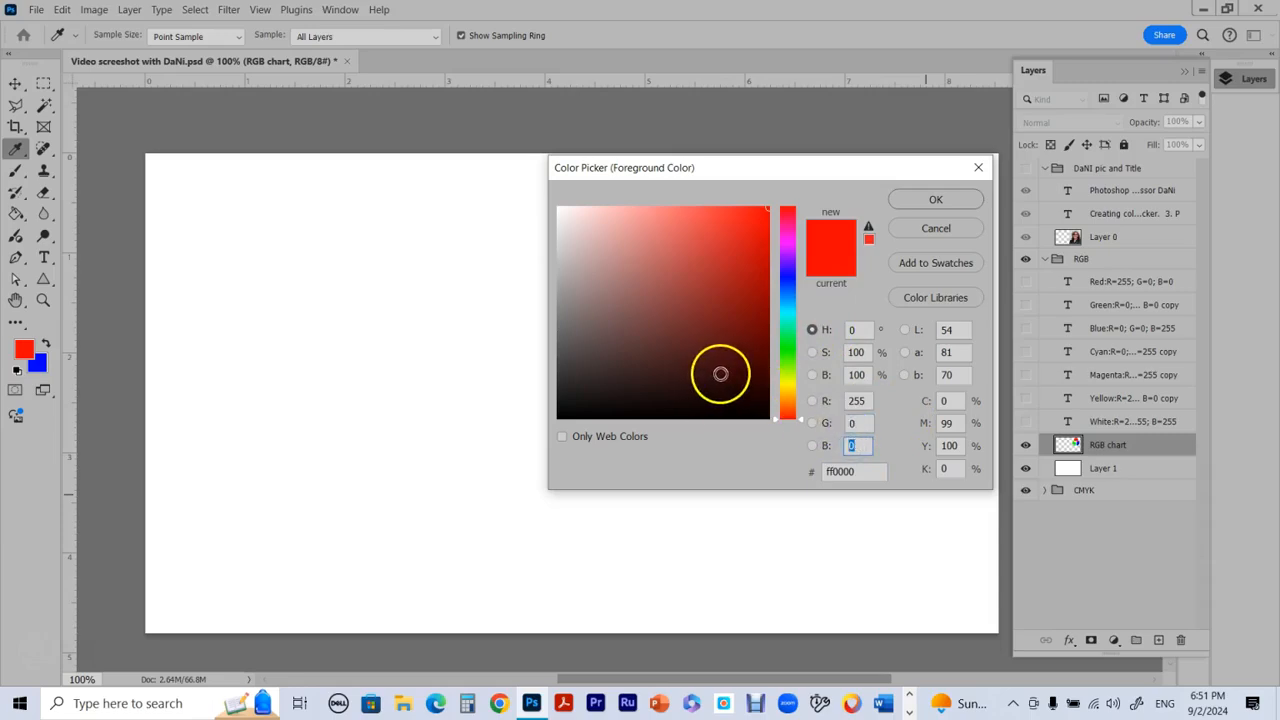
- Set the foreground color to pure red with R 255, G 0 and B 0
click(866, 400)
drag(869, 400, 801, 404)
key(BackSpace)
text(255)
drag(868, 426, 815, 428)
text(0)
drag(866, 443, 812, 449)
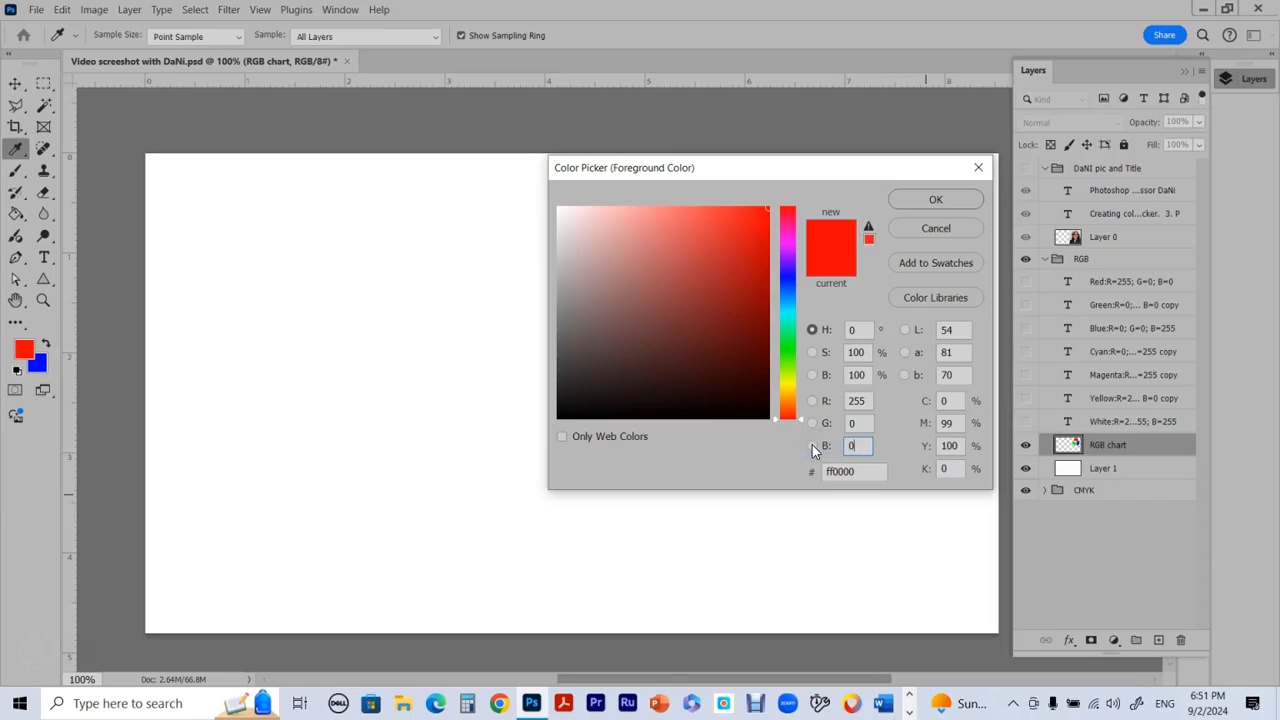
click(945, 201)
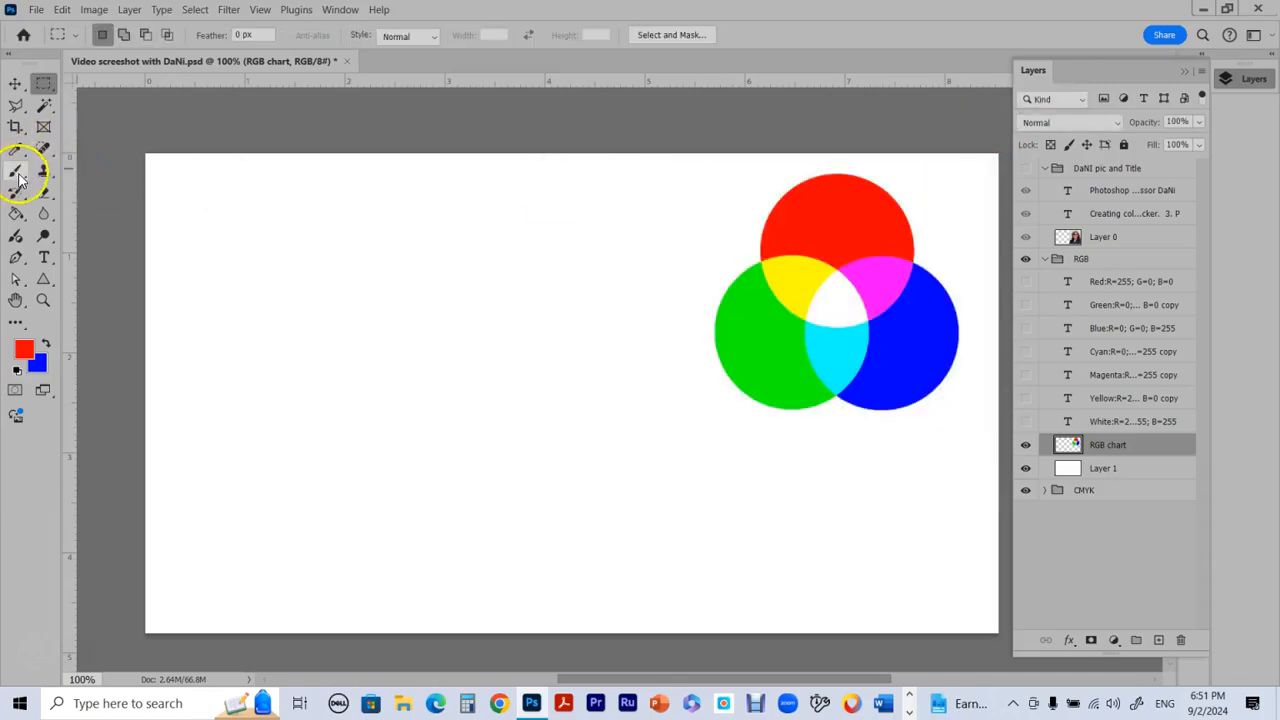
- Paint a red dab in the canvas's upper-left corner with the Brush tool
click(17, 172)
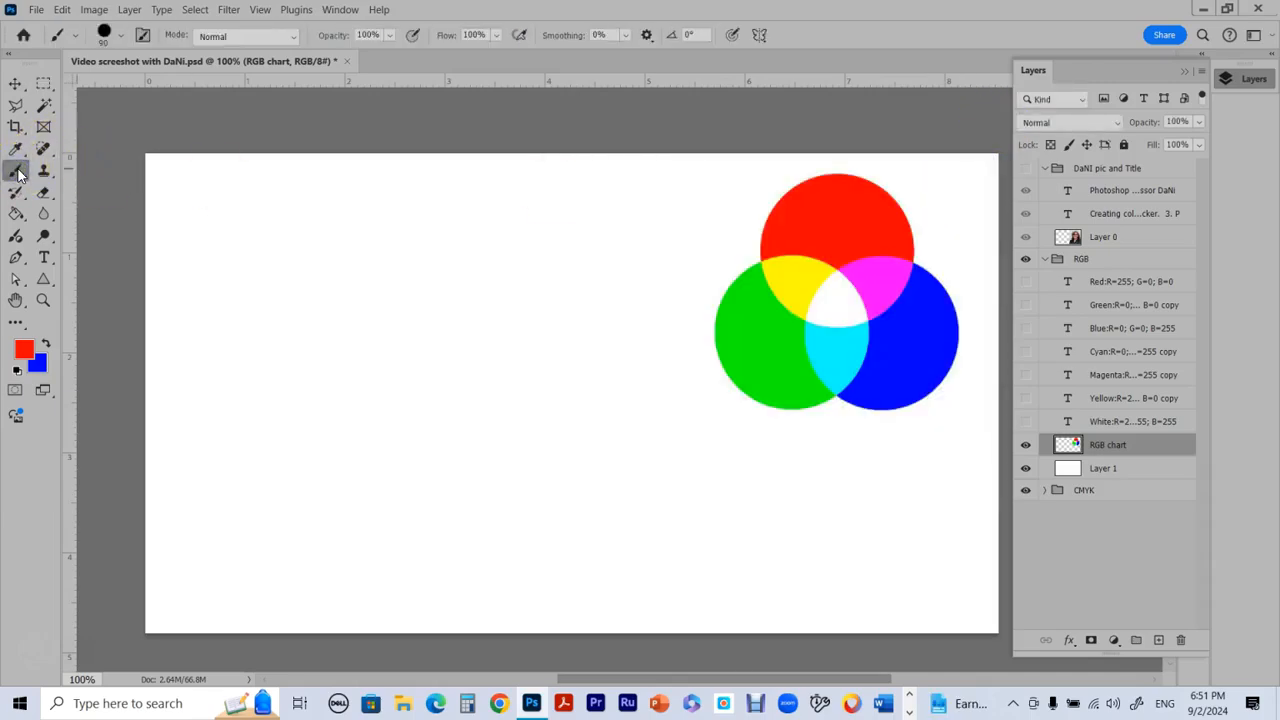
click(165, 176)
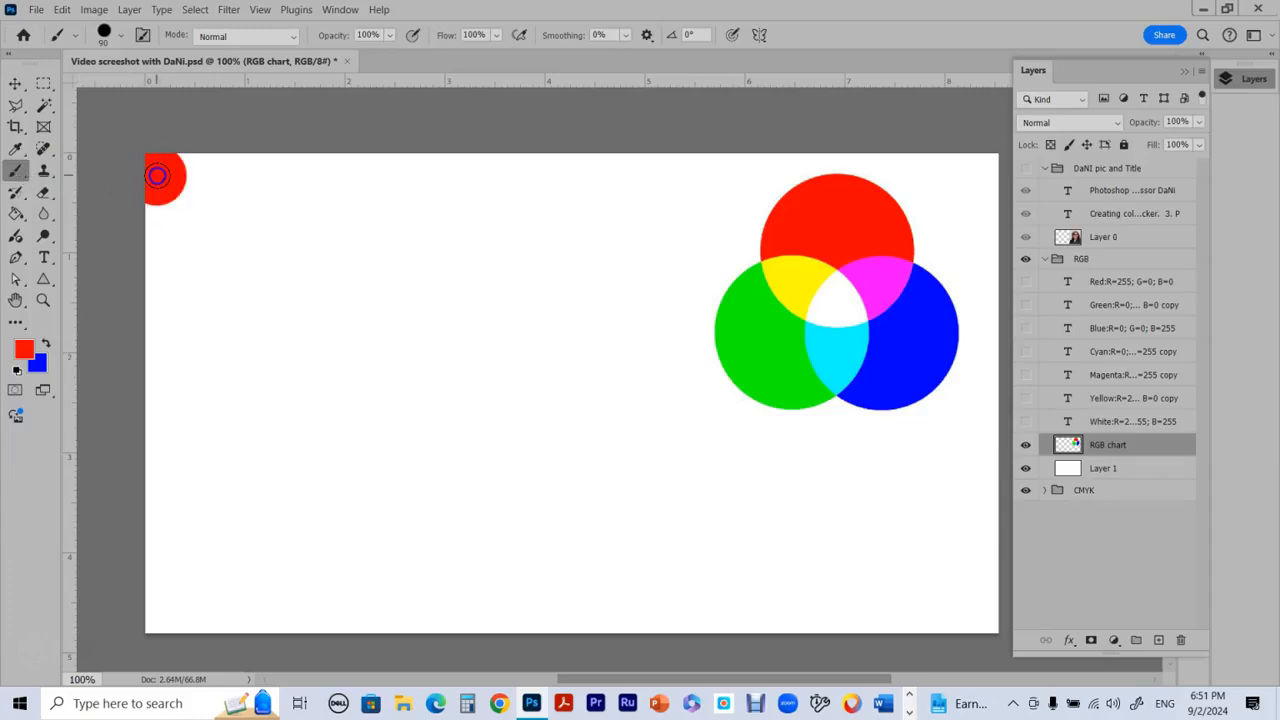
- Extend the red dab into a horizontal stripe along the canvas's upper edge, about half the canvas wide, and even out its lower edge
mouse_move(181, 176)
mouse_down()
mouse_move(542, 166)
mouse_move(126, 177)
mouse_up()
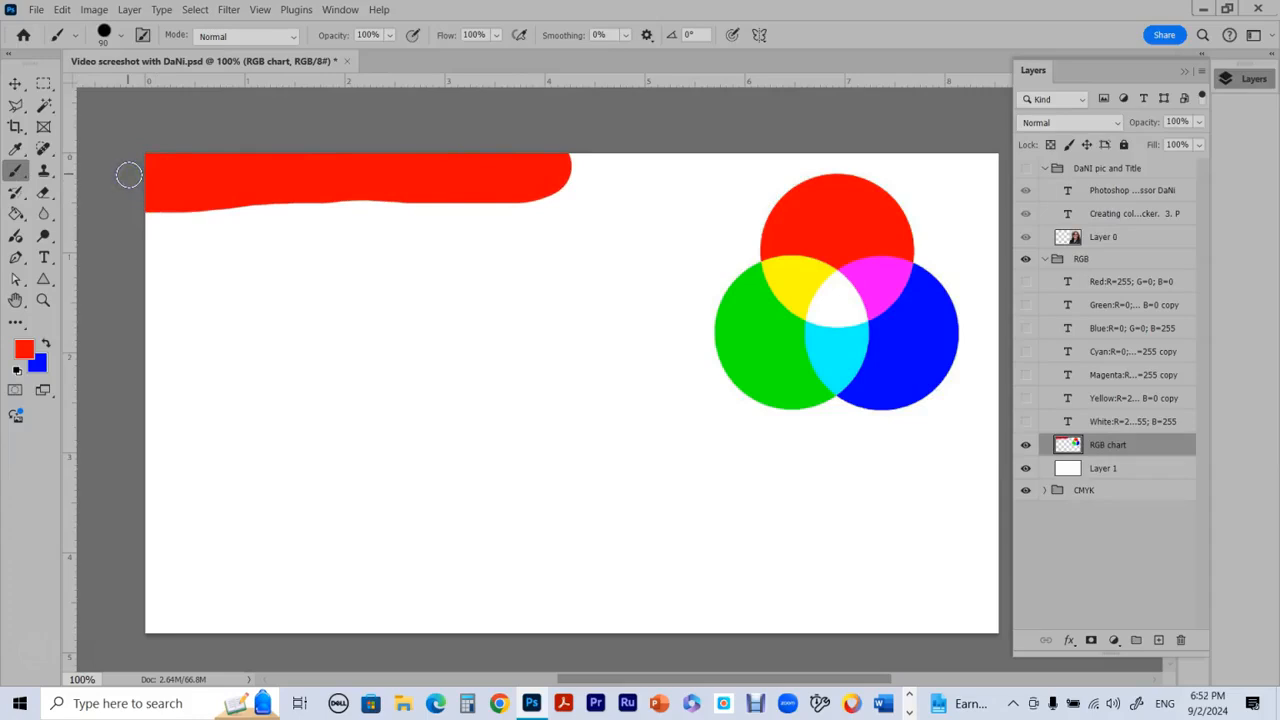
click(120, 36)
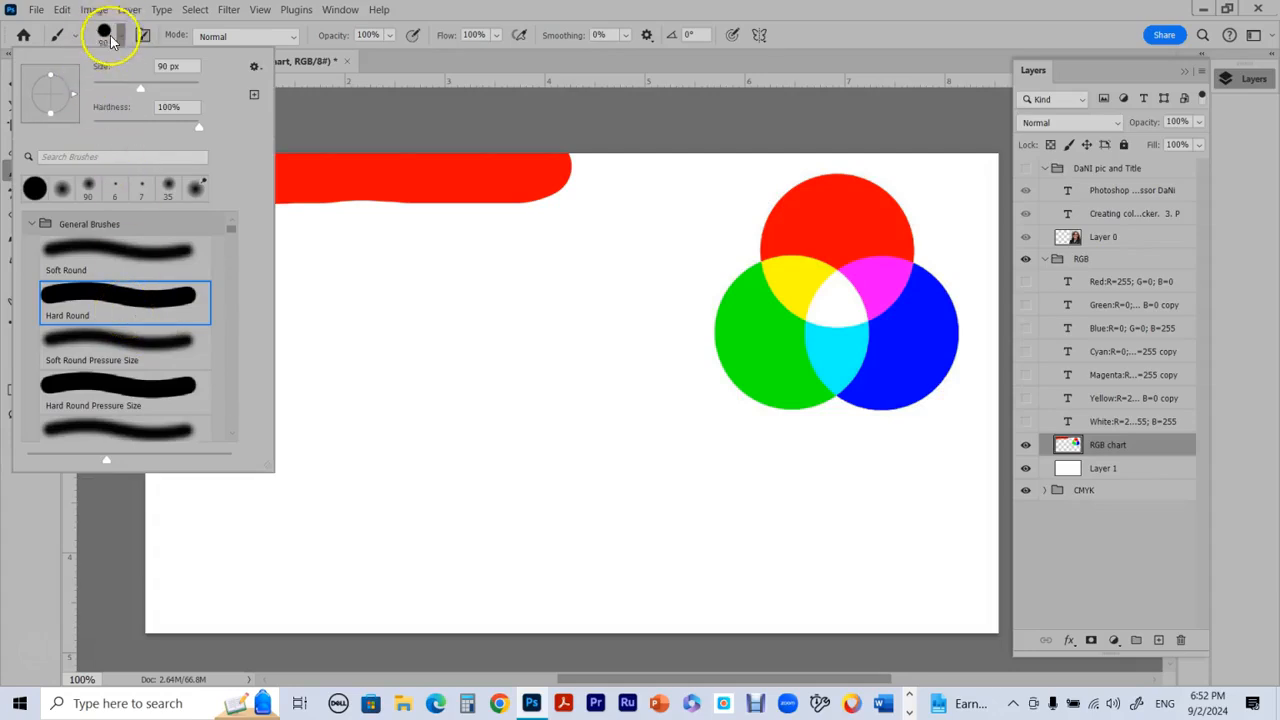
click(376, 165)
click(382, 172)
drag(537, 168, 251, 169)
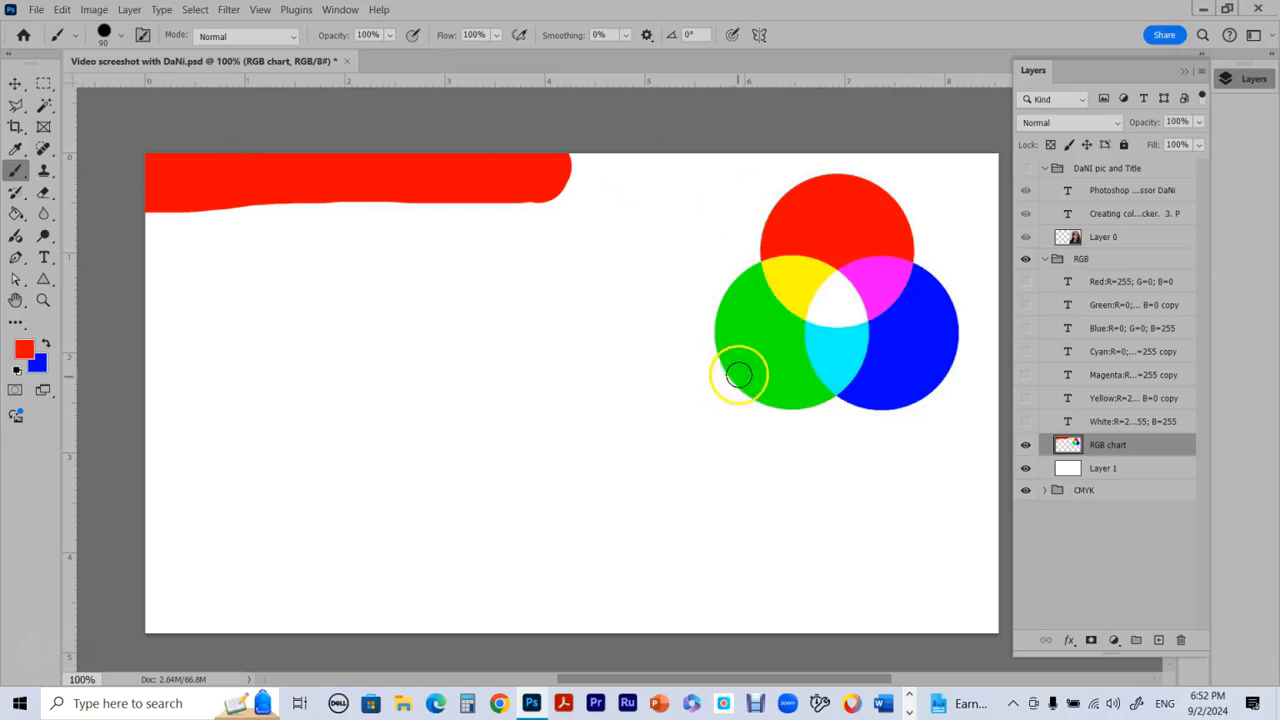
- Set the foreground color to pure green with R 0, G 255 and B 0, and brush a horizontal stripe directly below the red one
click(24, 352)
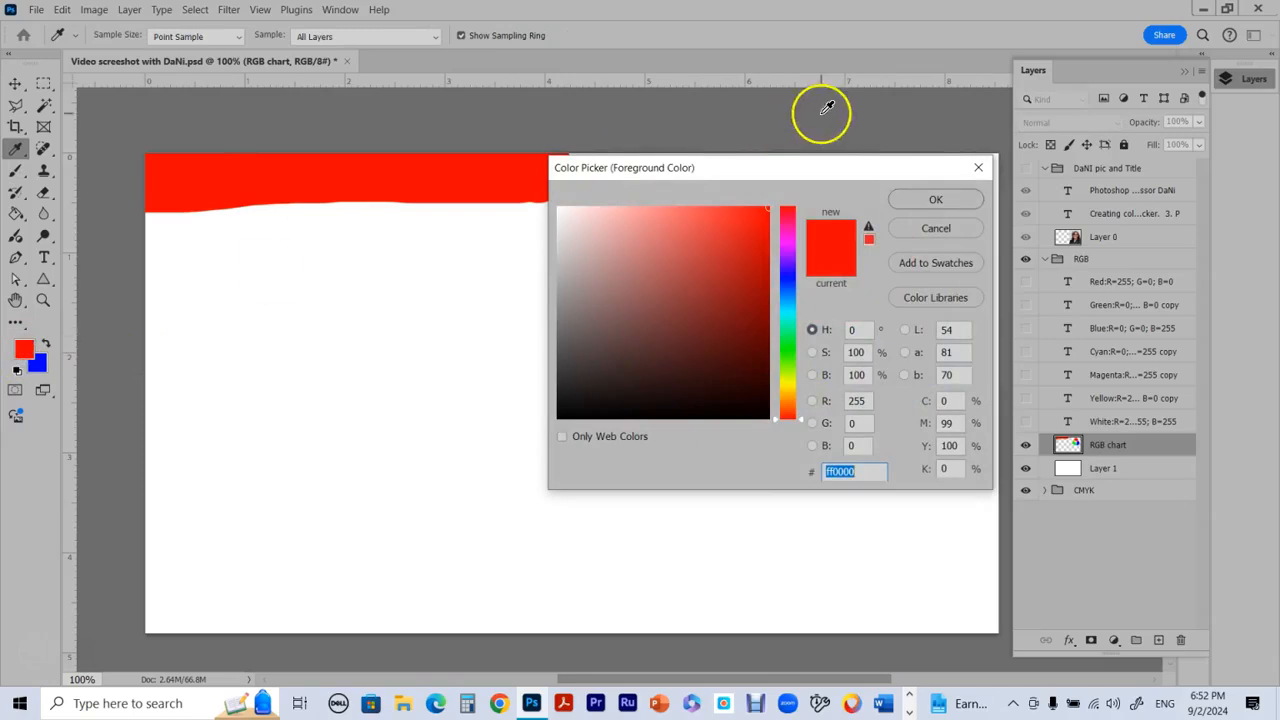
mouse_move(804, 167)
mouse_down()
mouse_move(718, 218)
mouse_move(829, 169)
mouse_up()
click(884, 401)
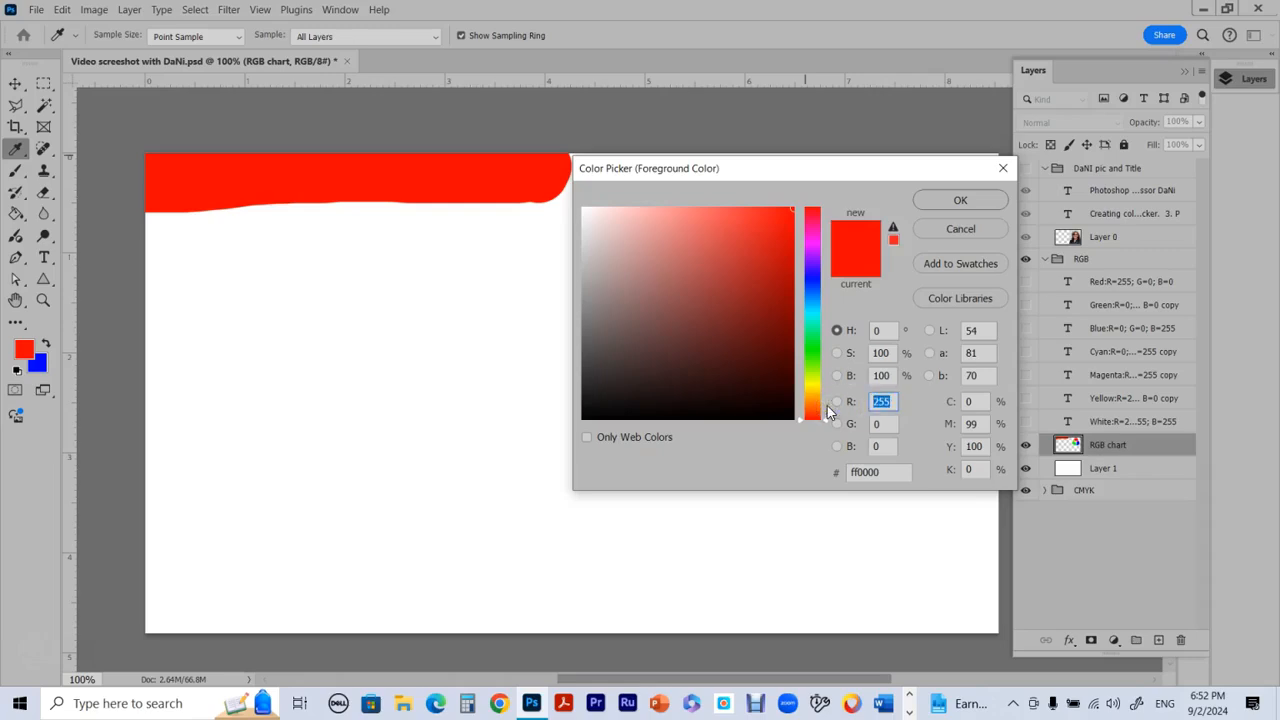
text(0)
click(880, 424)
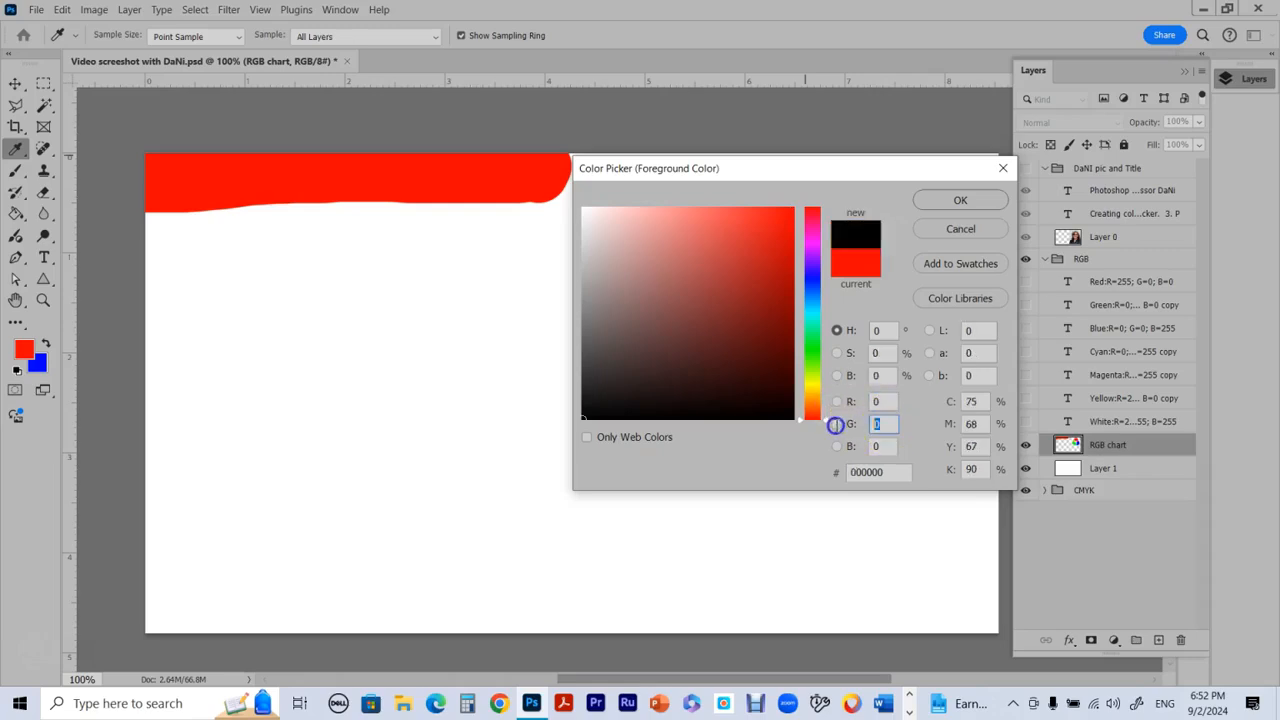
text(255)
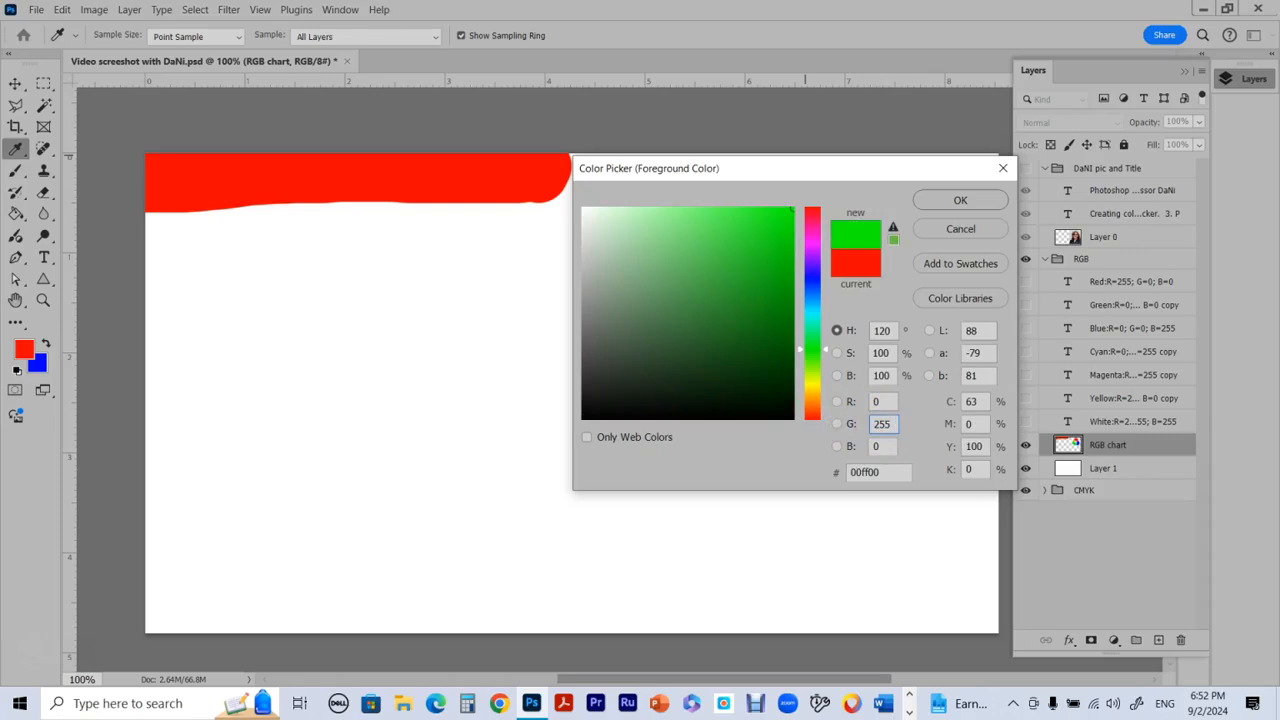
click(877, 447)
drag(889, 447, 845, 450)
click(888, 400)
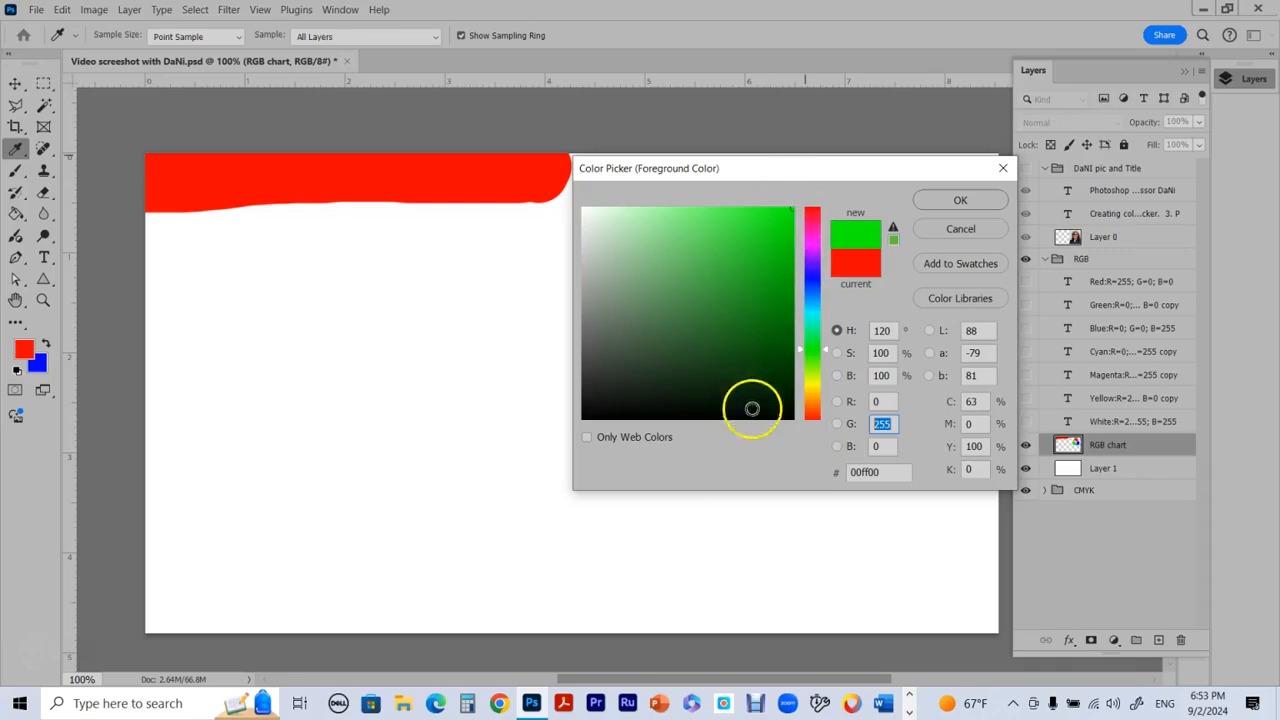
click(960, 203)
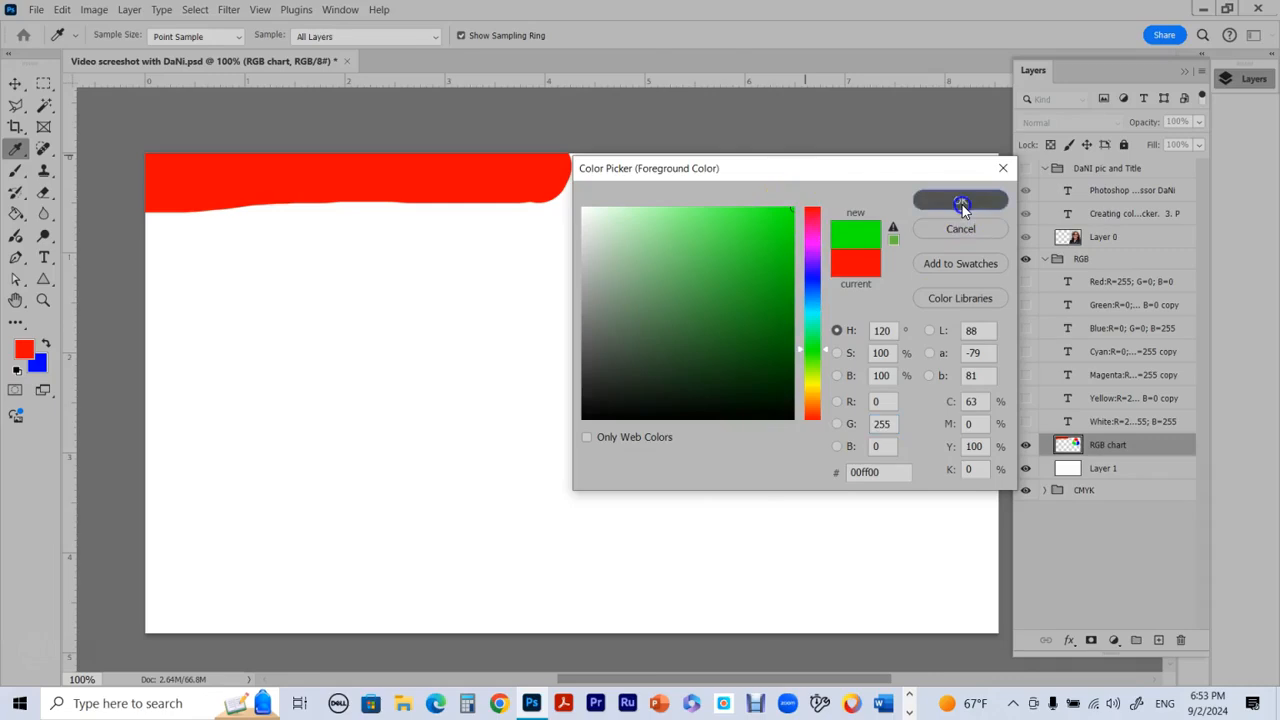
key(b)
drag(148, 232, 546, 231)
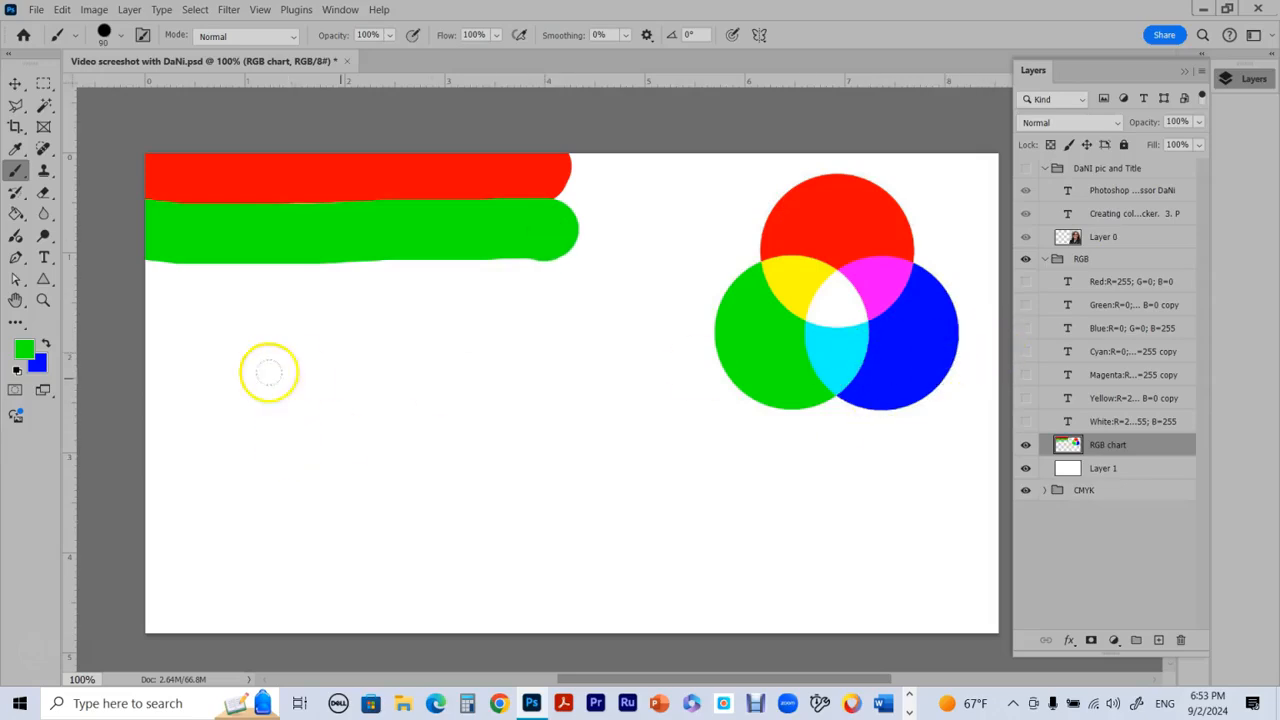
- Set the foreground color to pure blue with R 0, G 0 and B 255, and brush a horizontal stripe directly below the green one
click(24, 348)
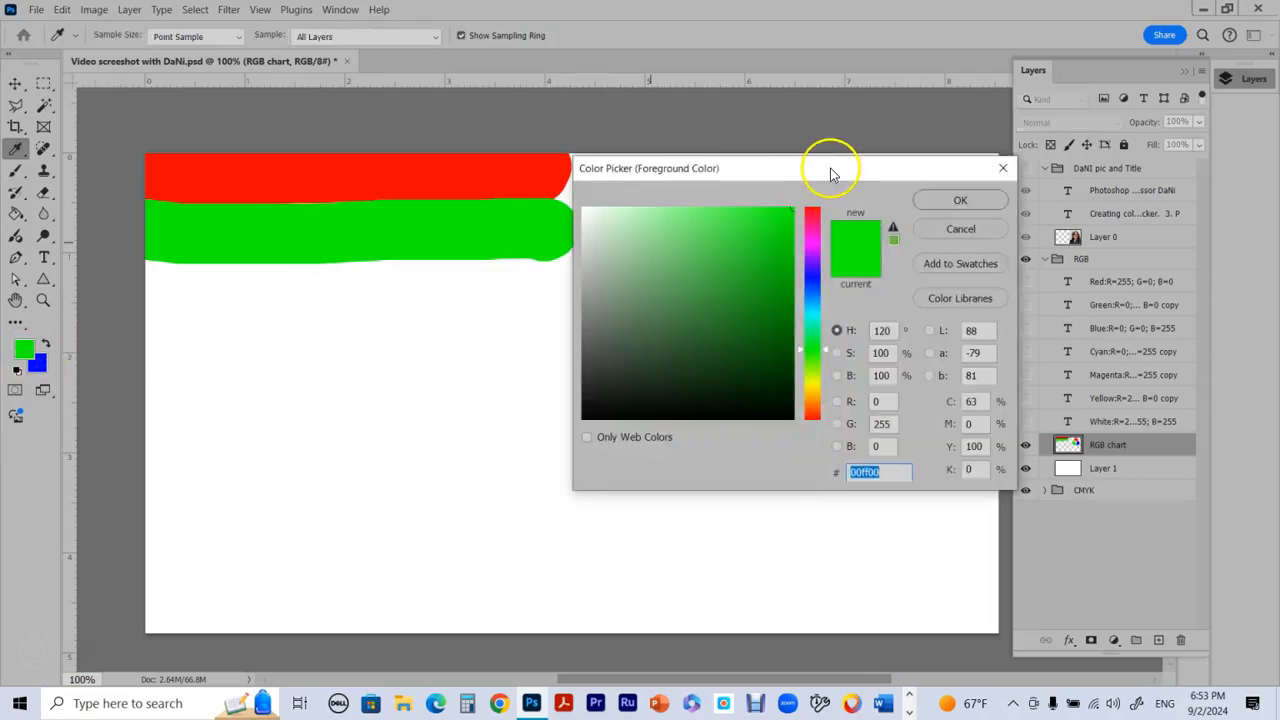
drag(829, 171, 825, 231)
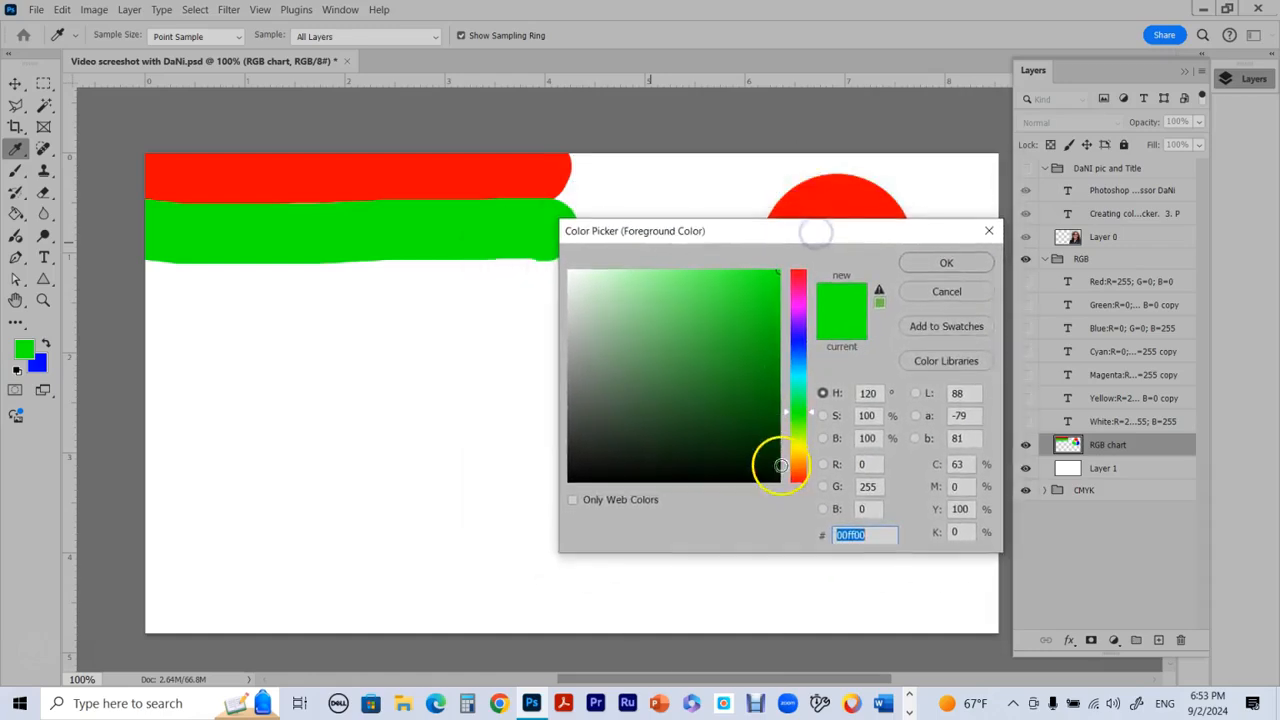
click(876, 464)
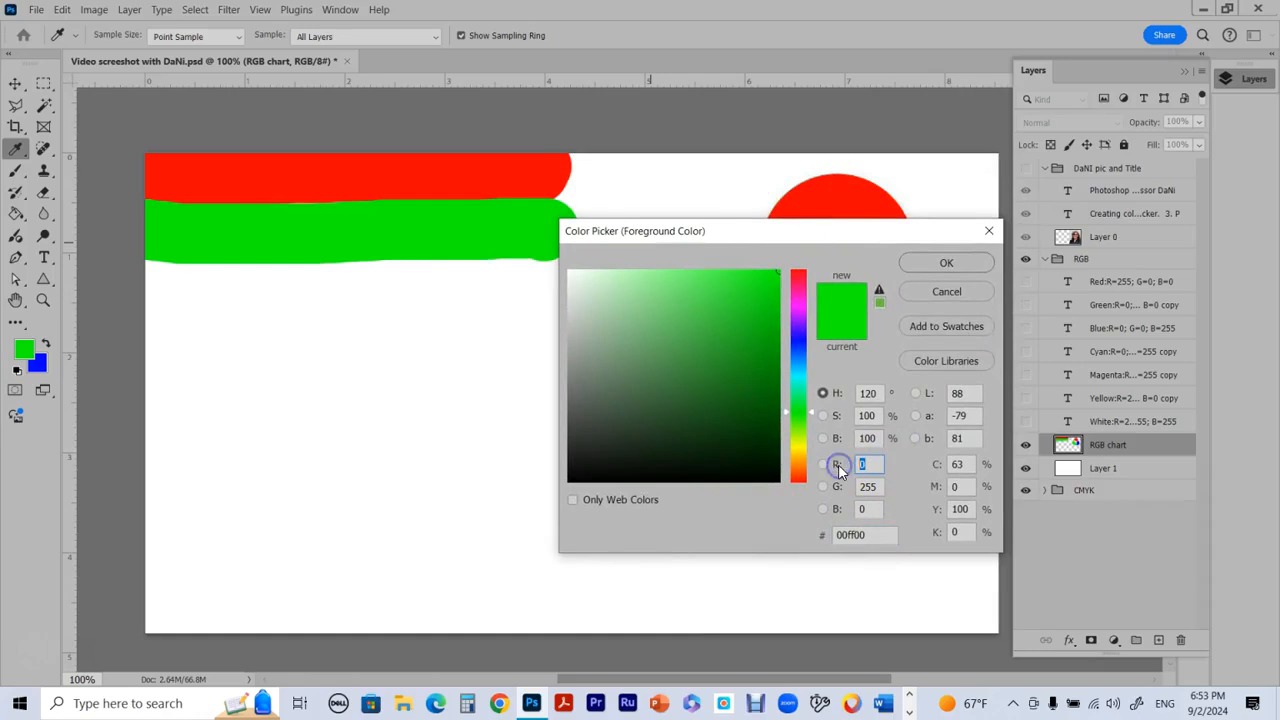
click(884, 486)
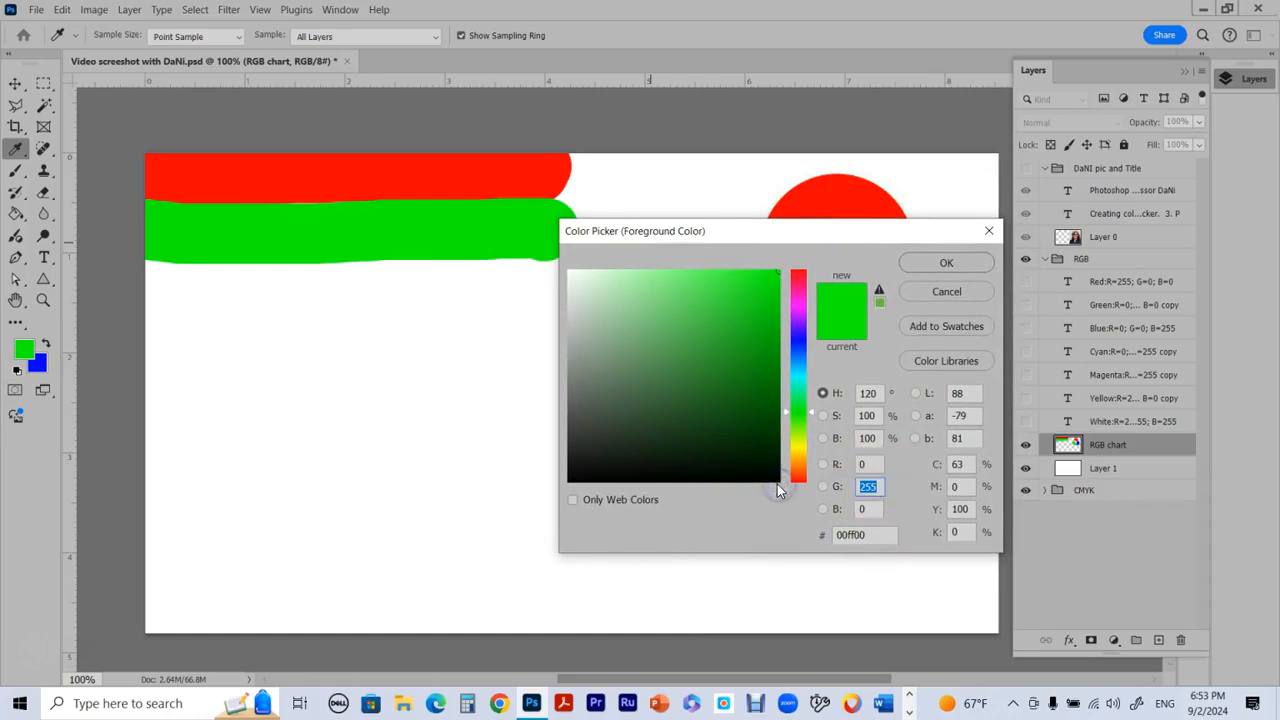
text(0)
click(878, 509)
click(766, 512)
text(255)
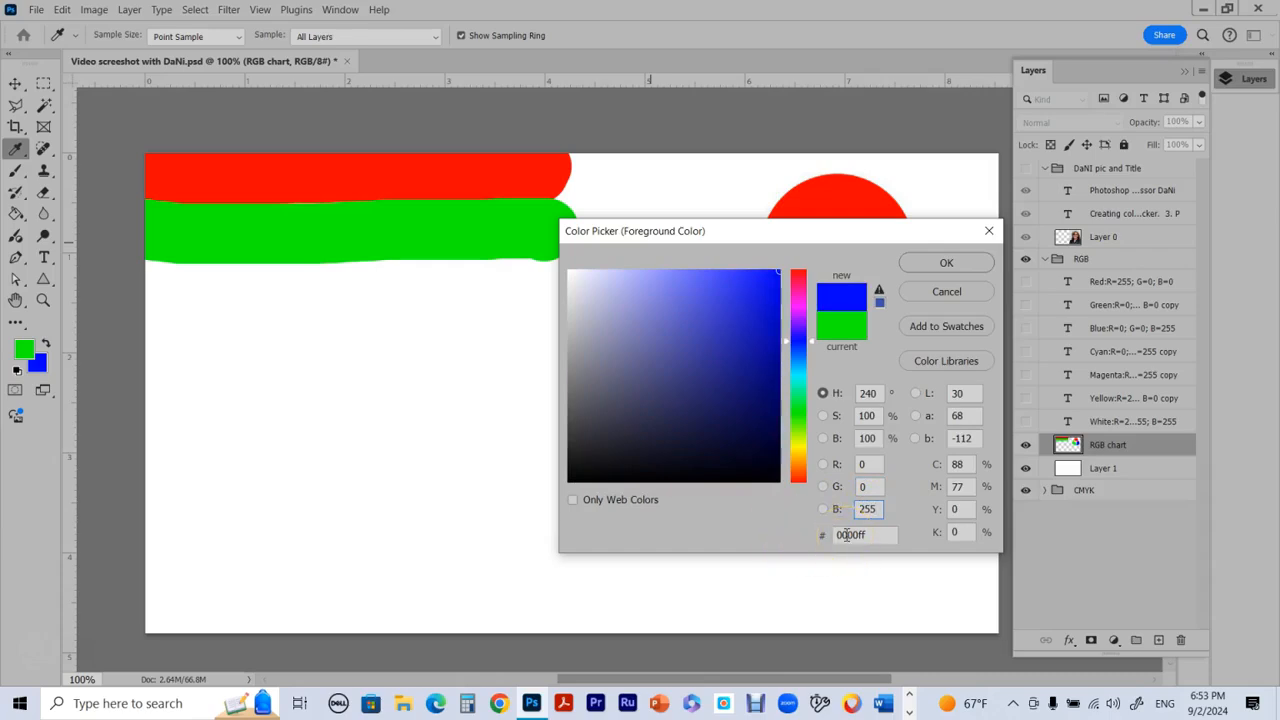
drag(833, 540, 855, 535)
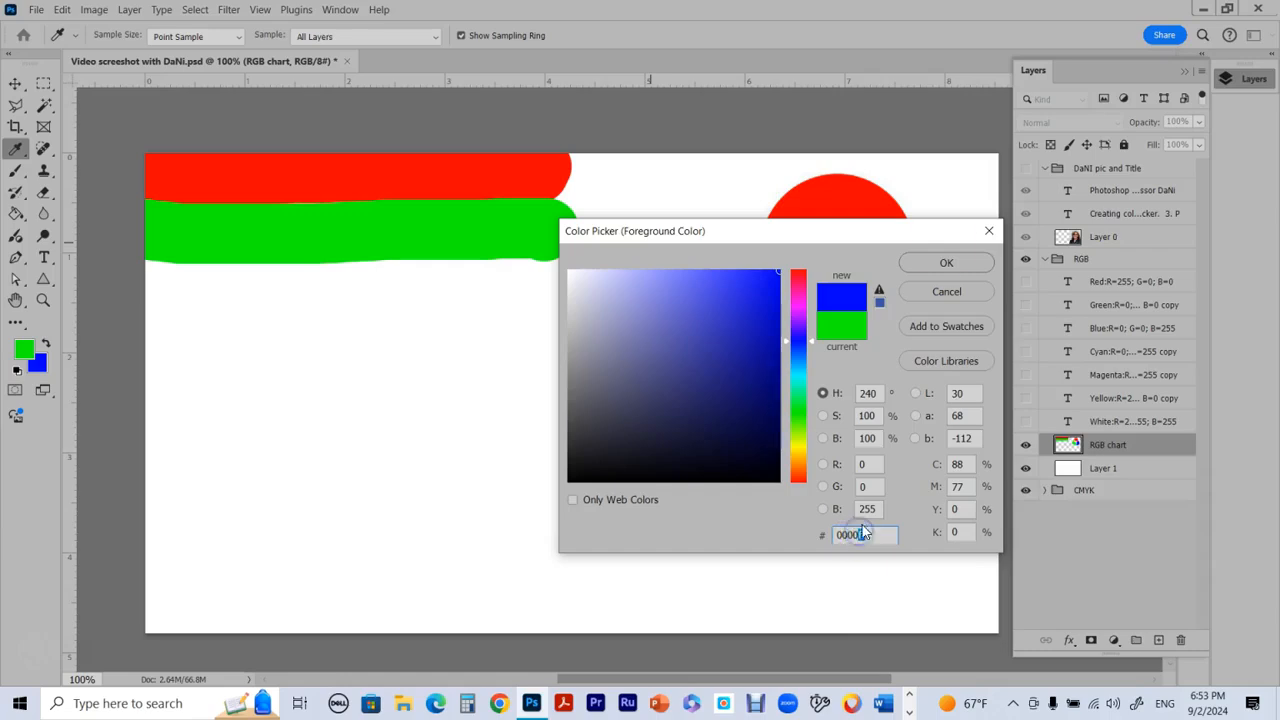
click(946, 263)
key(b)
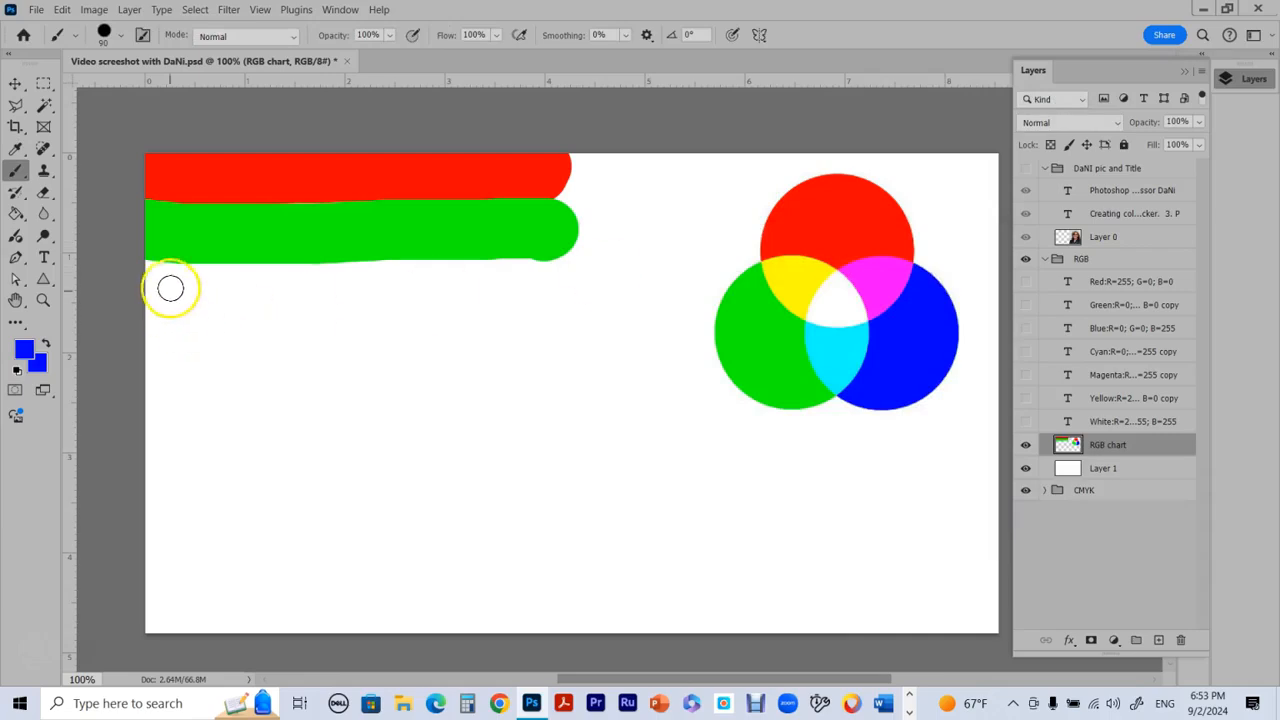
drag(150, 280, 559, 276)
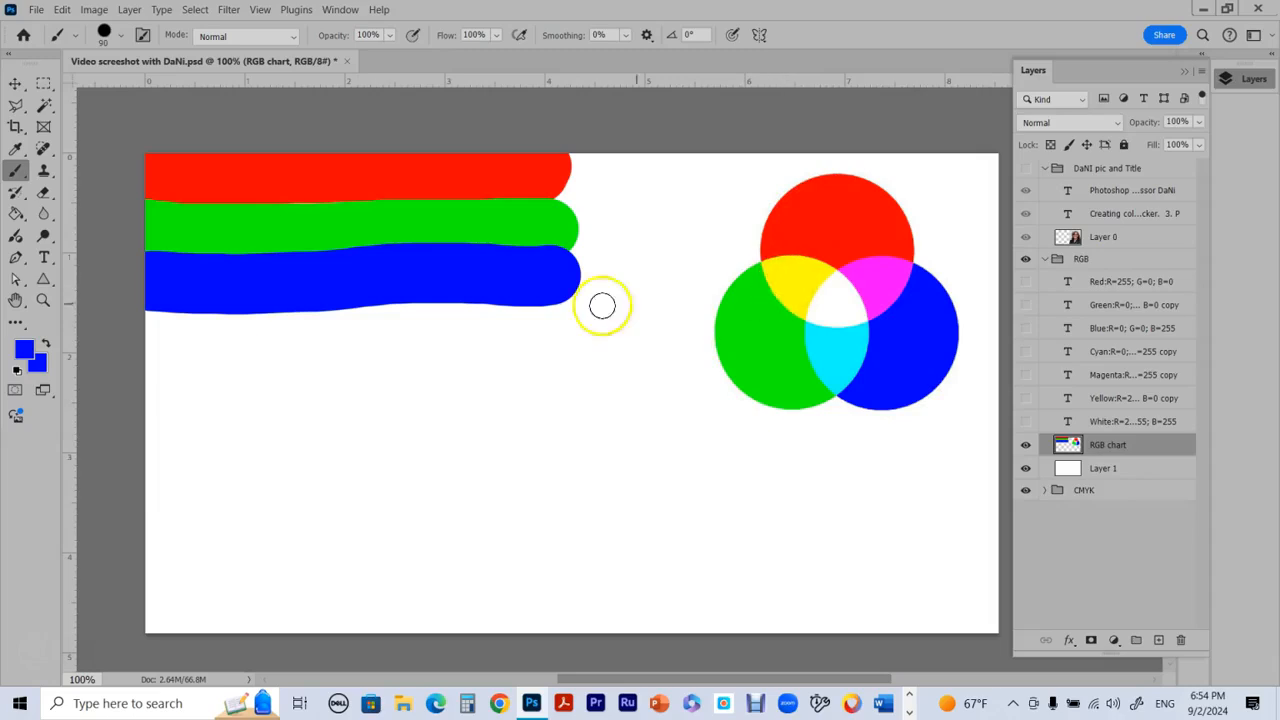
- Set the foreground color to yellow with R 255, G 255 and B 0, and brush a horizontal stripe directly below the blue one
click(23, 350)
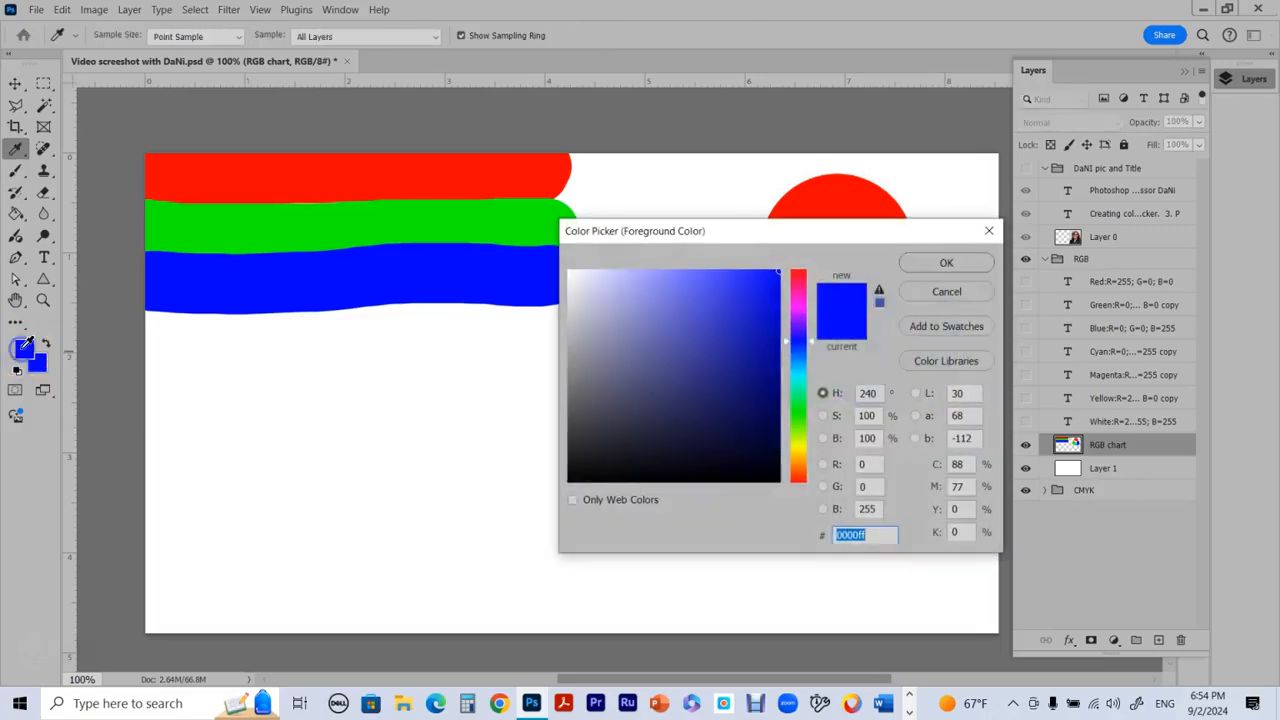
drag(872, 238, 572, 315)
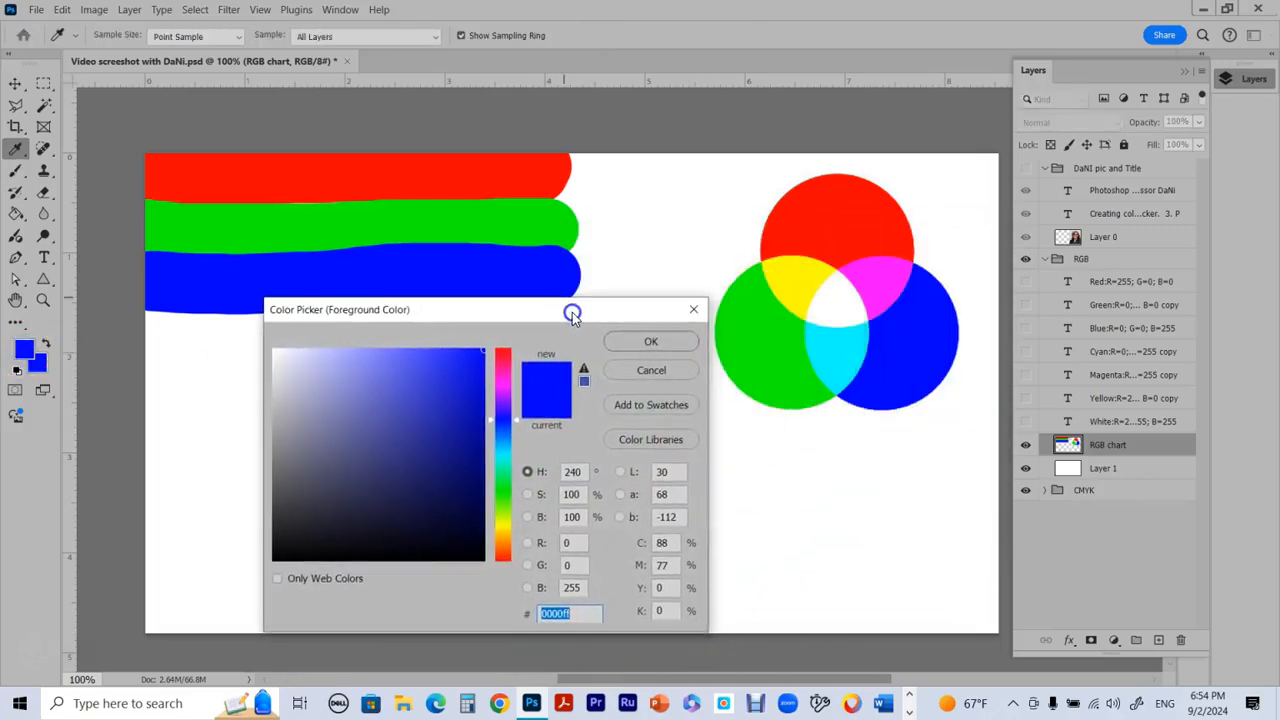
click(576, 542)
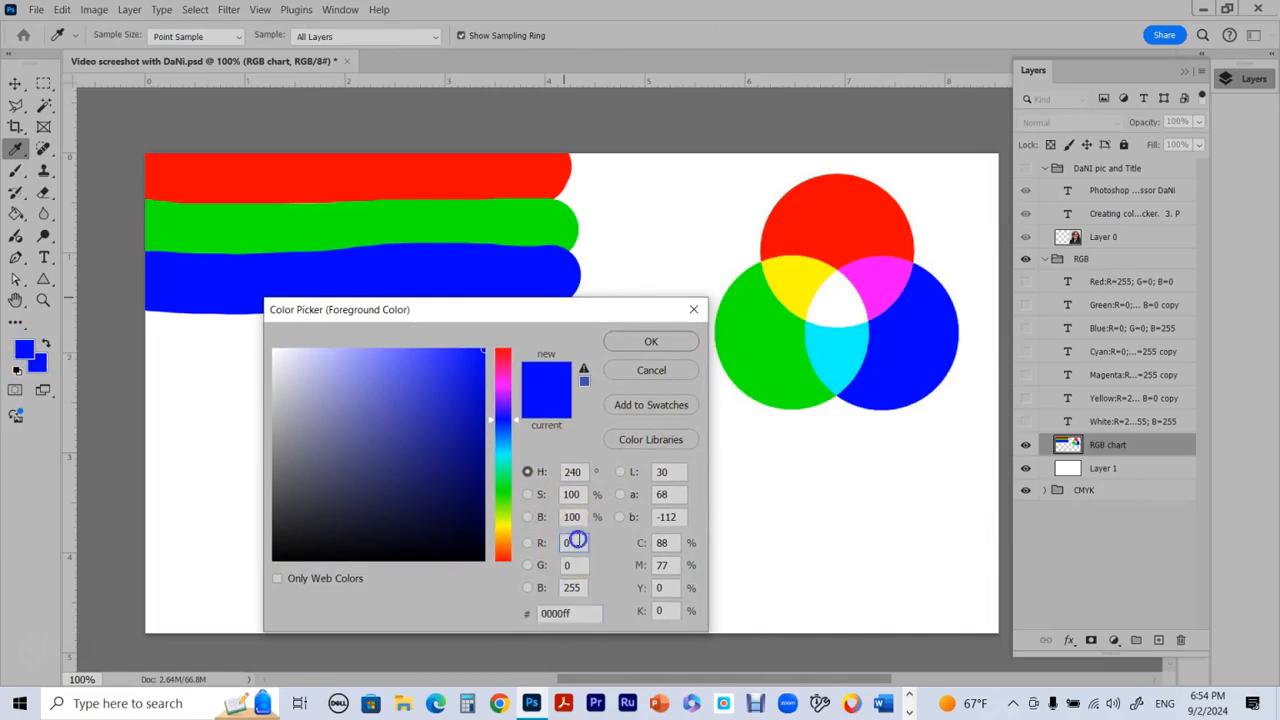
text(255)
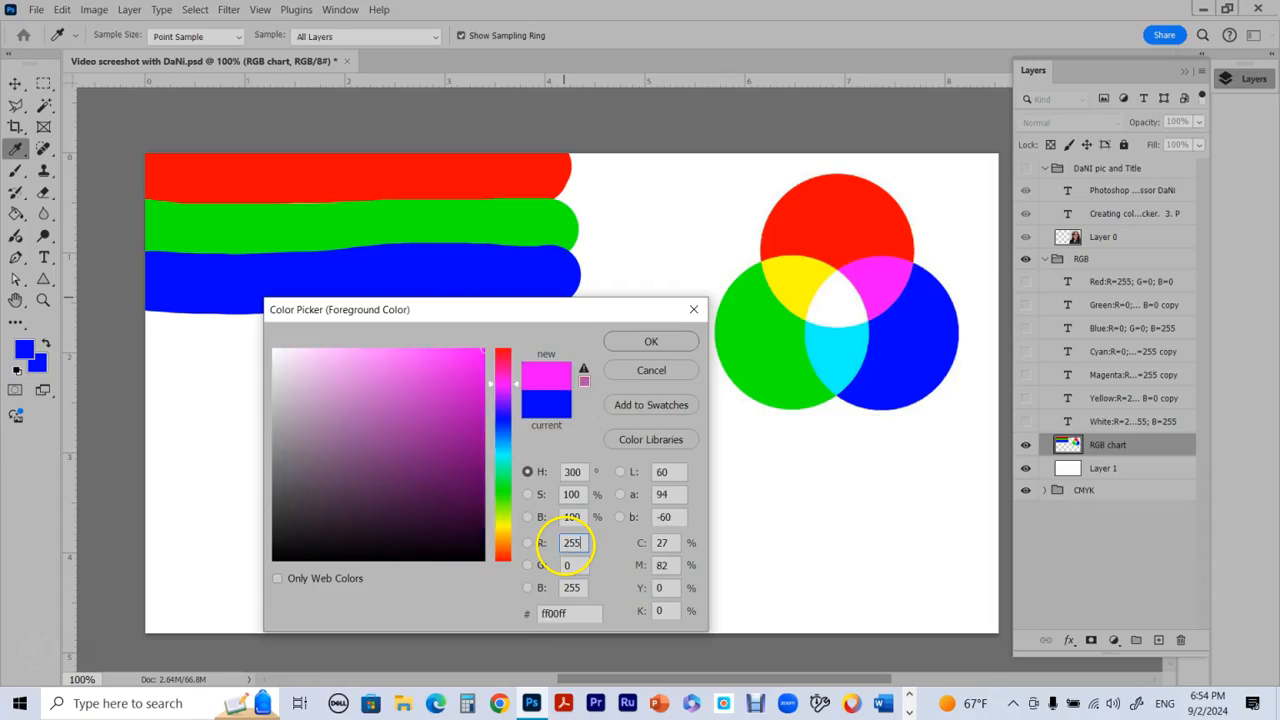
click(578, 564)
text(255)
click(571, 565)
click(587, 591)
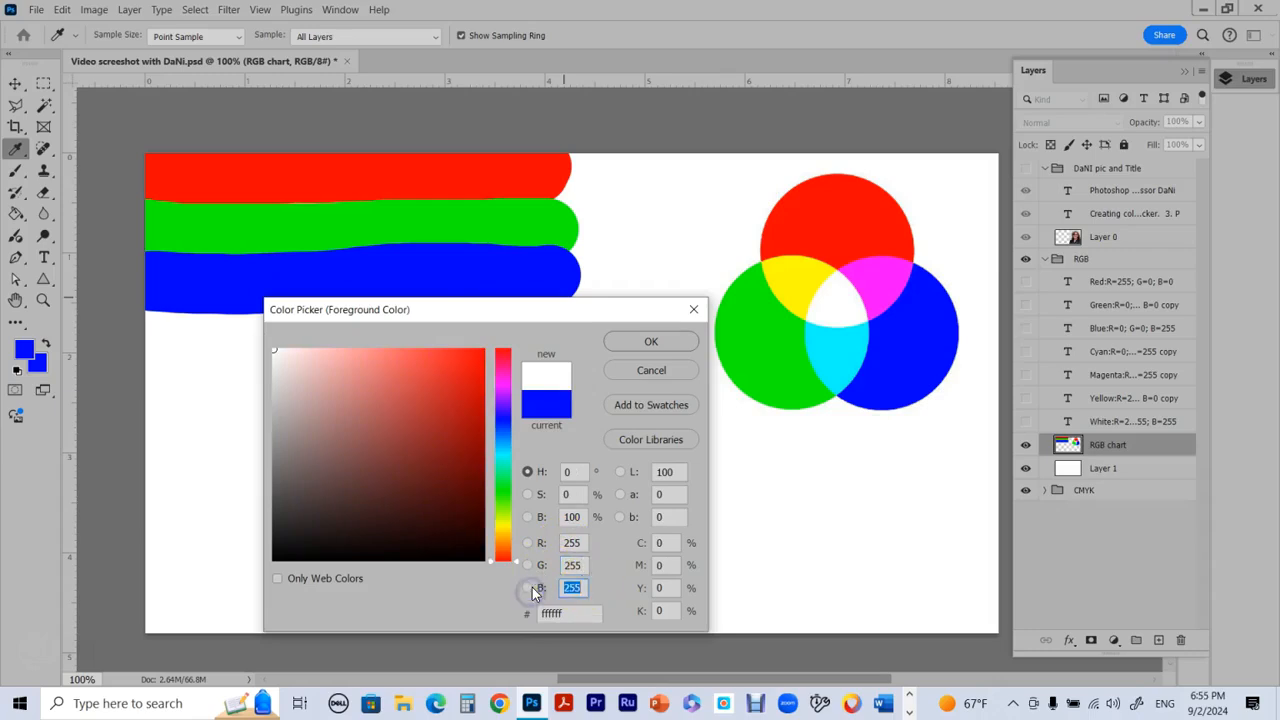
text(0)
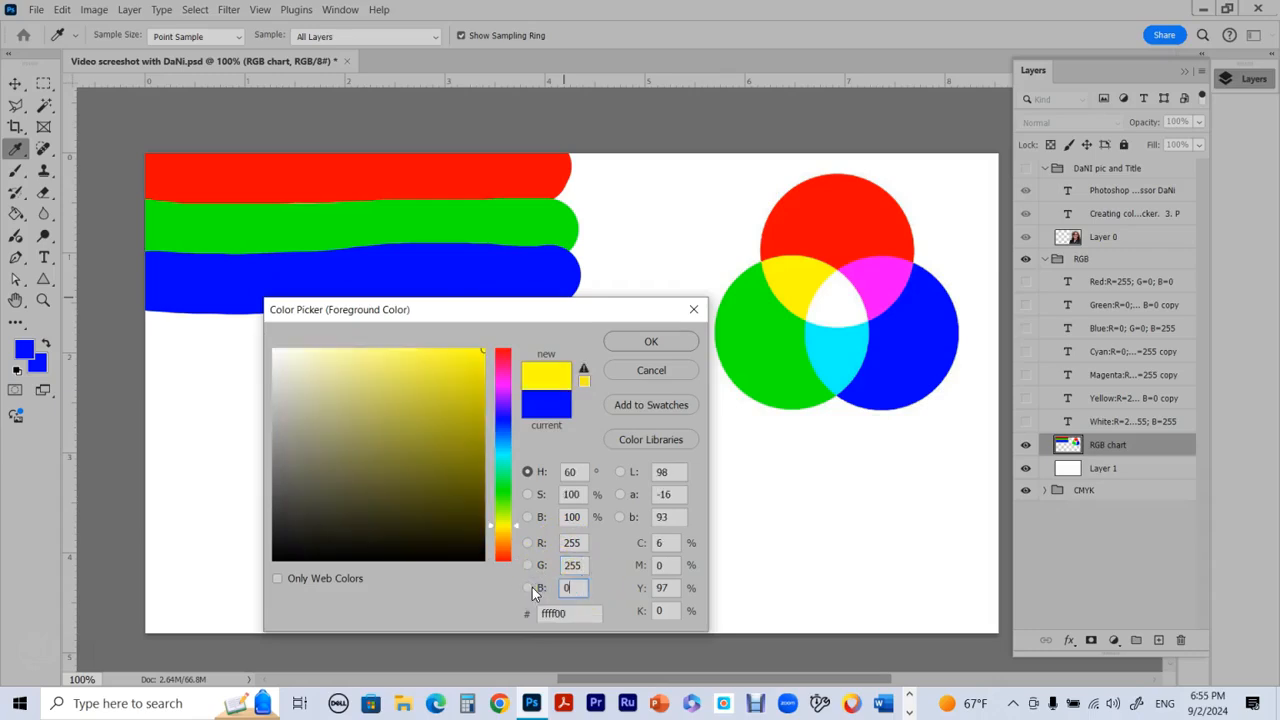
click(532, 587)
click(648, 342)
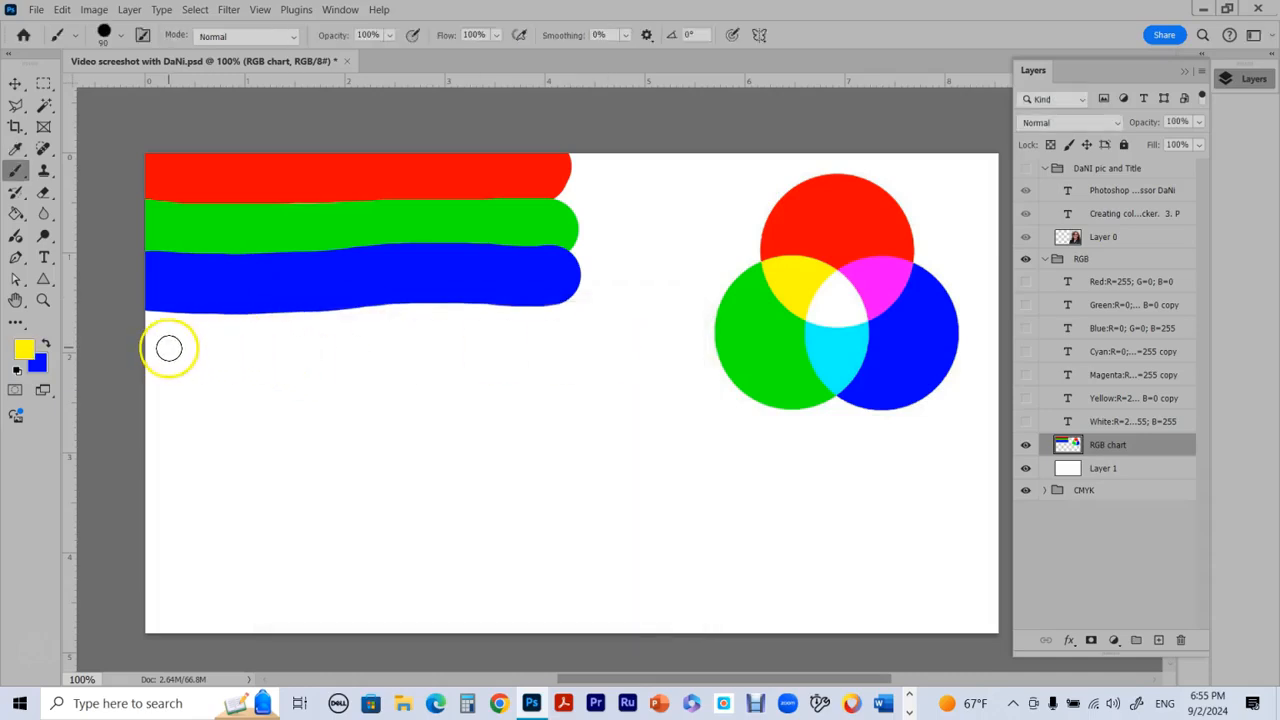
mouse_move(158, 334)
mouse_down()
mouse_move(348, 337)
mouse_move(548, 329)
mouse_up()
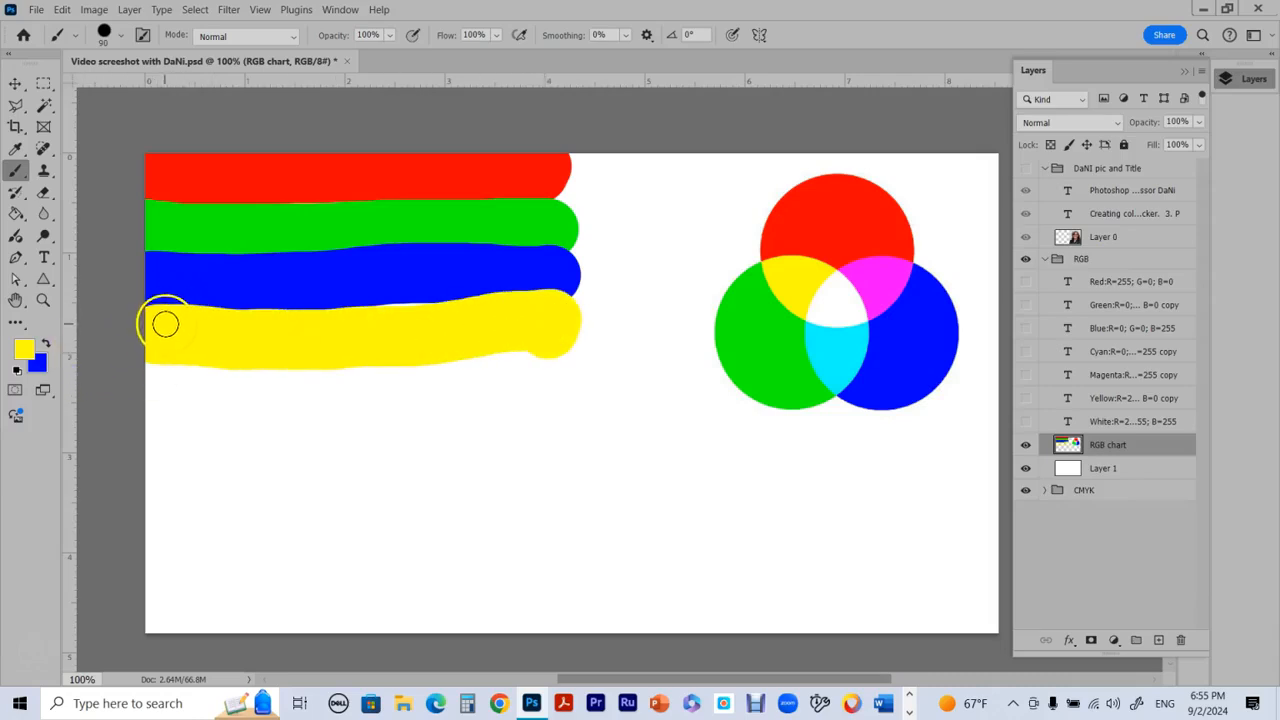
drag(167, 334, 533, 335)
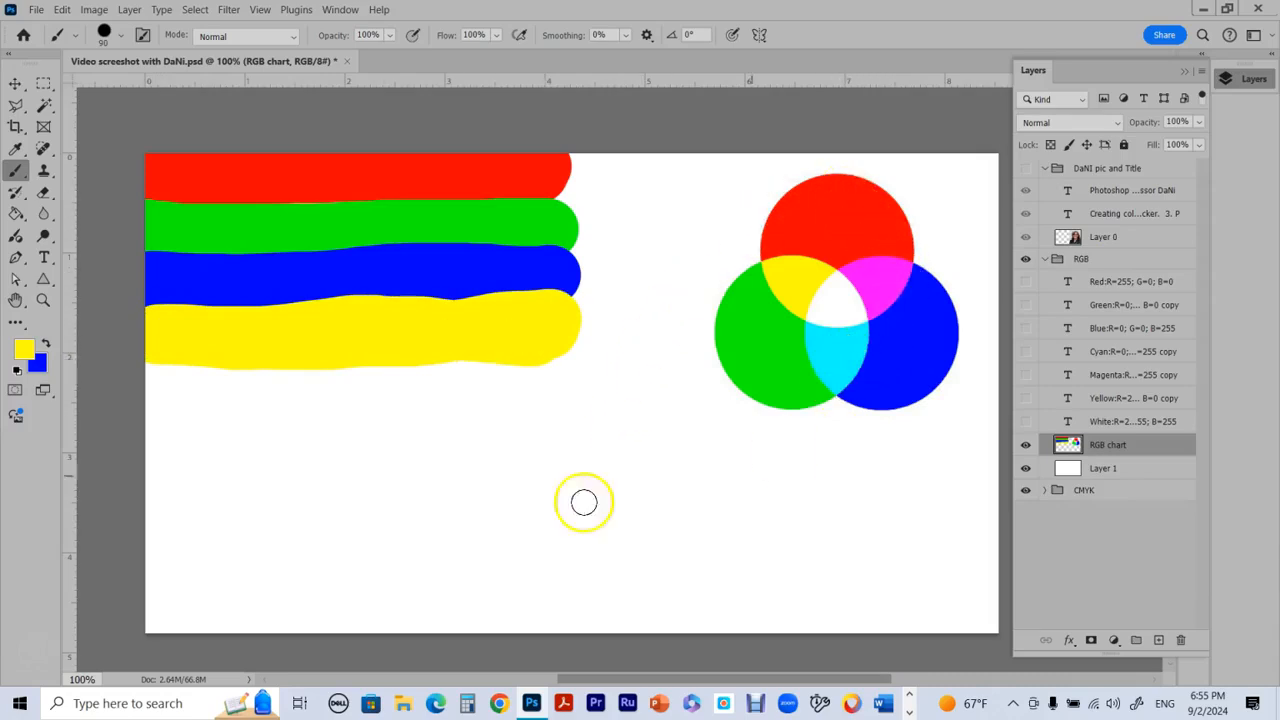
- Set the foreground color to magenta with R 255, G 0 and B 255, and brush a horizontal stripe directly below the yellow one
click(24, 348)
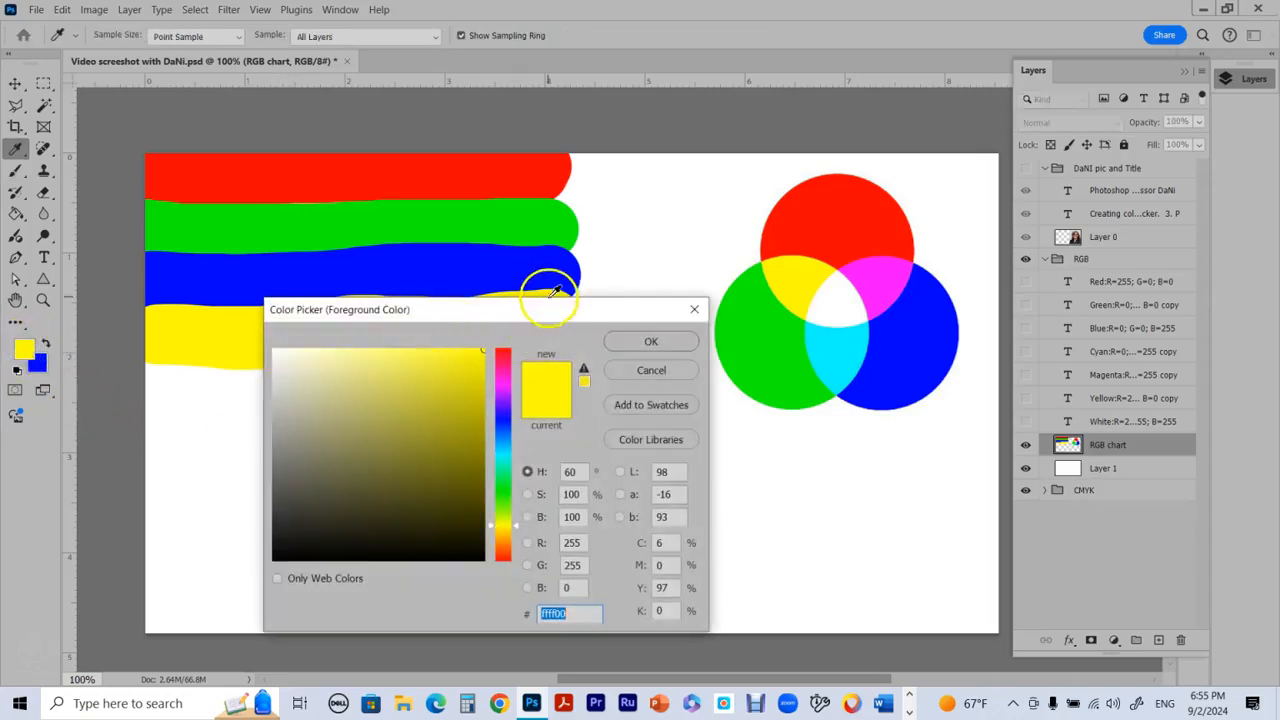
mouse_move(548, 311)
mouse_down()
mouse_move(882, 287)
mouse_move(589, 297)
mouse_move(553, 254)
mouse_up()
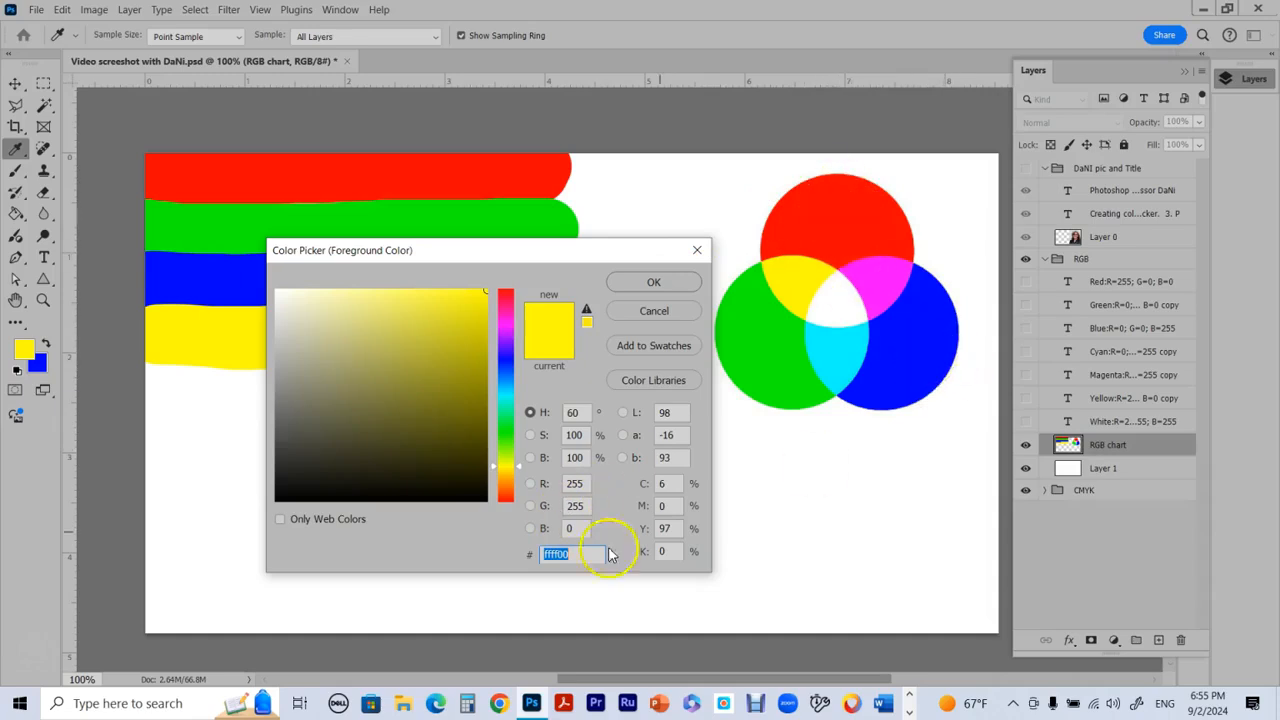
click(588, 483)
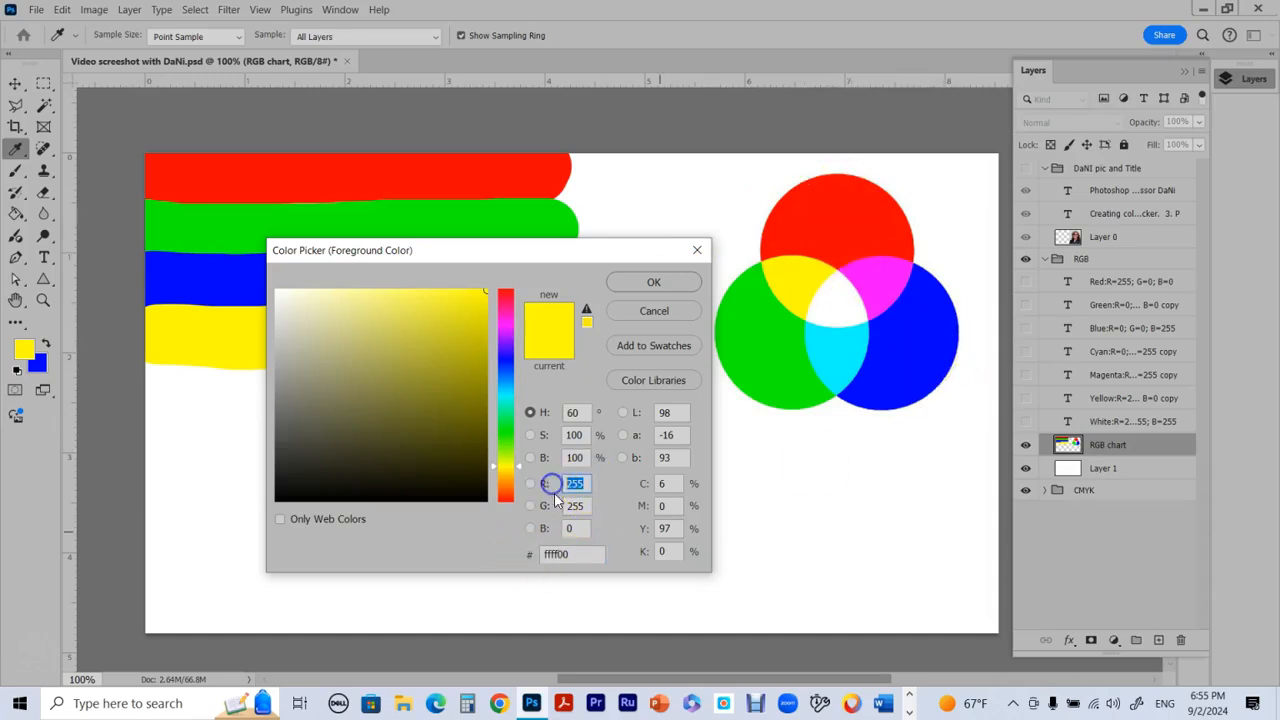
click(563, 507)
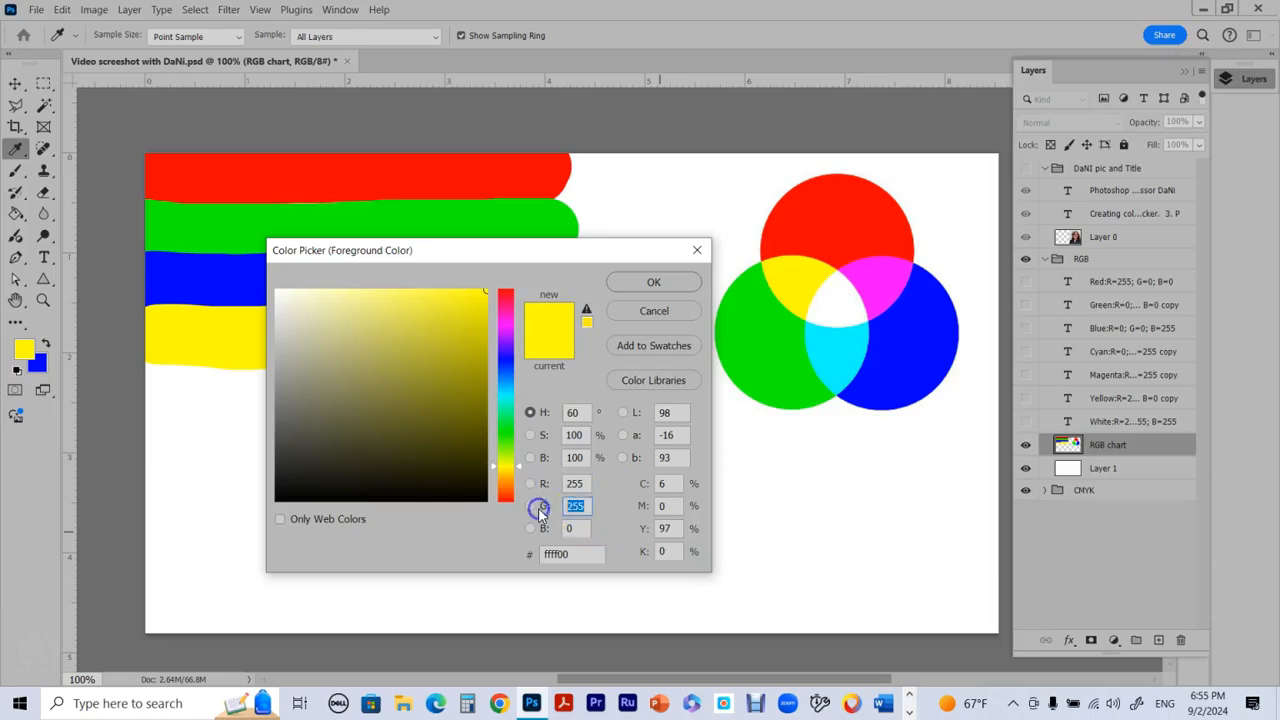
text(0)
click(582, 528)
text(255)
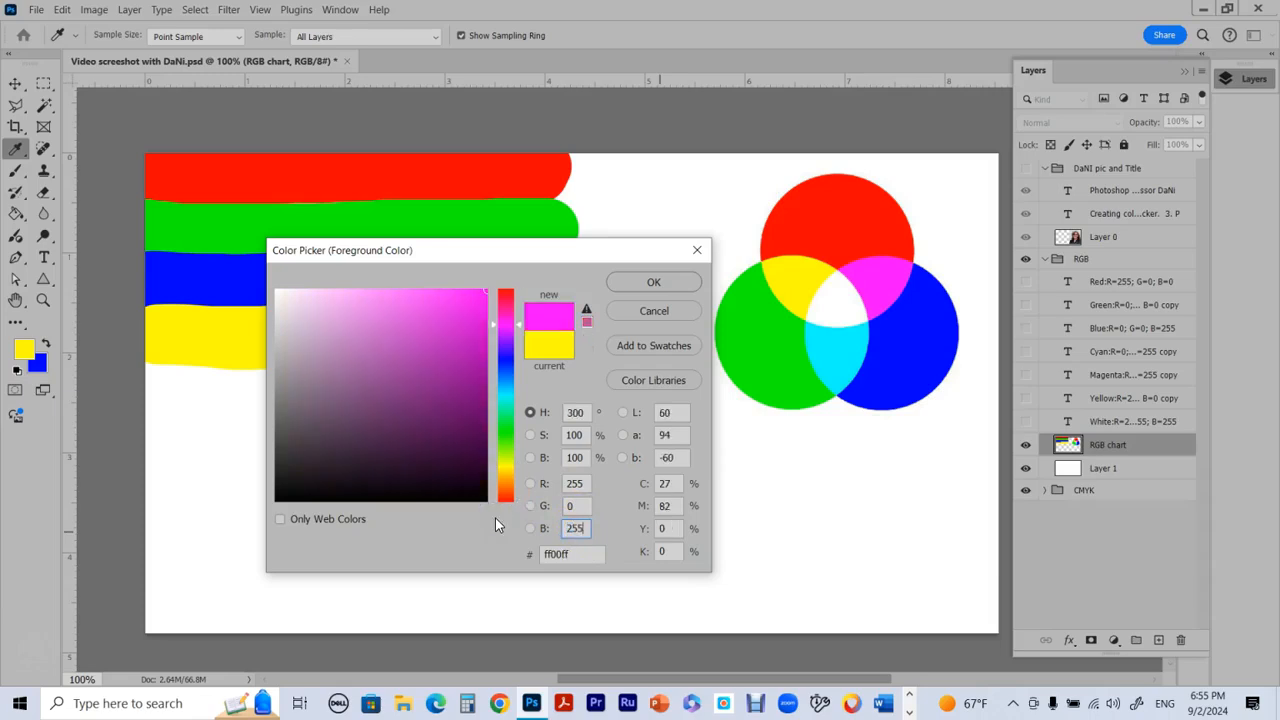
double_click(576, 484)
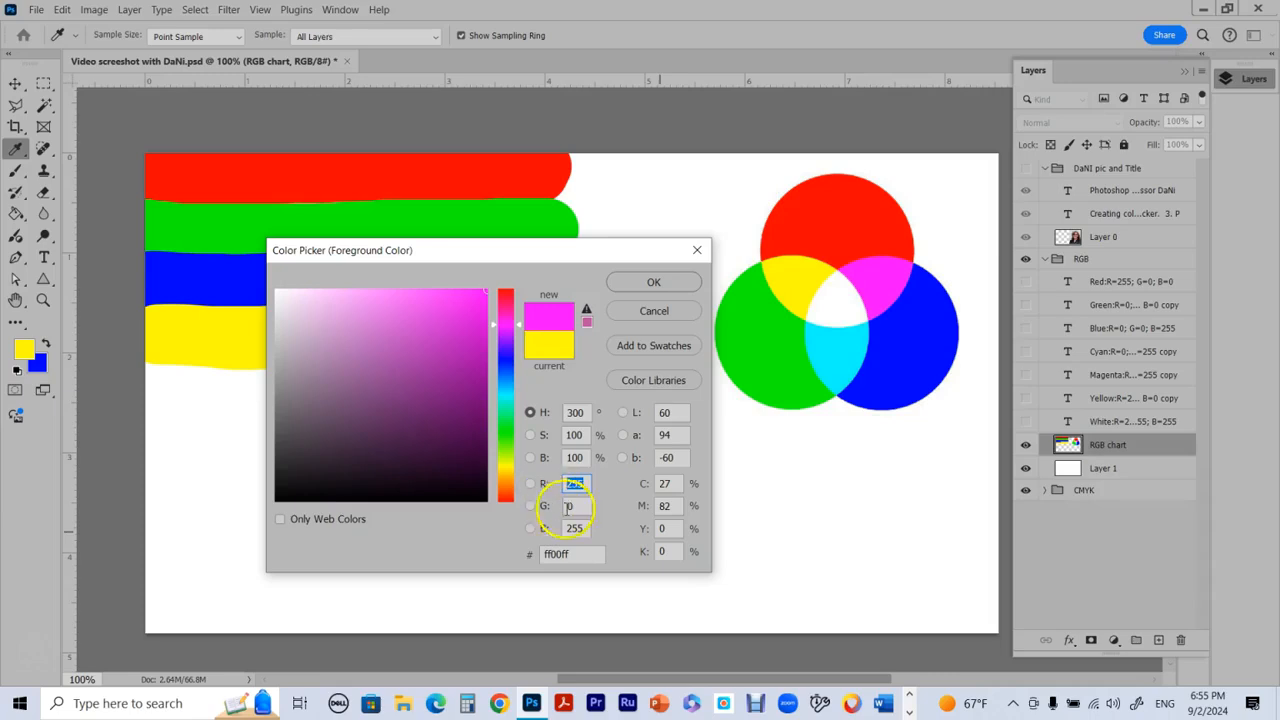
double_click(556, 529)
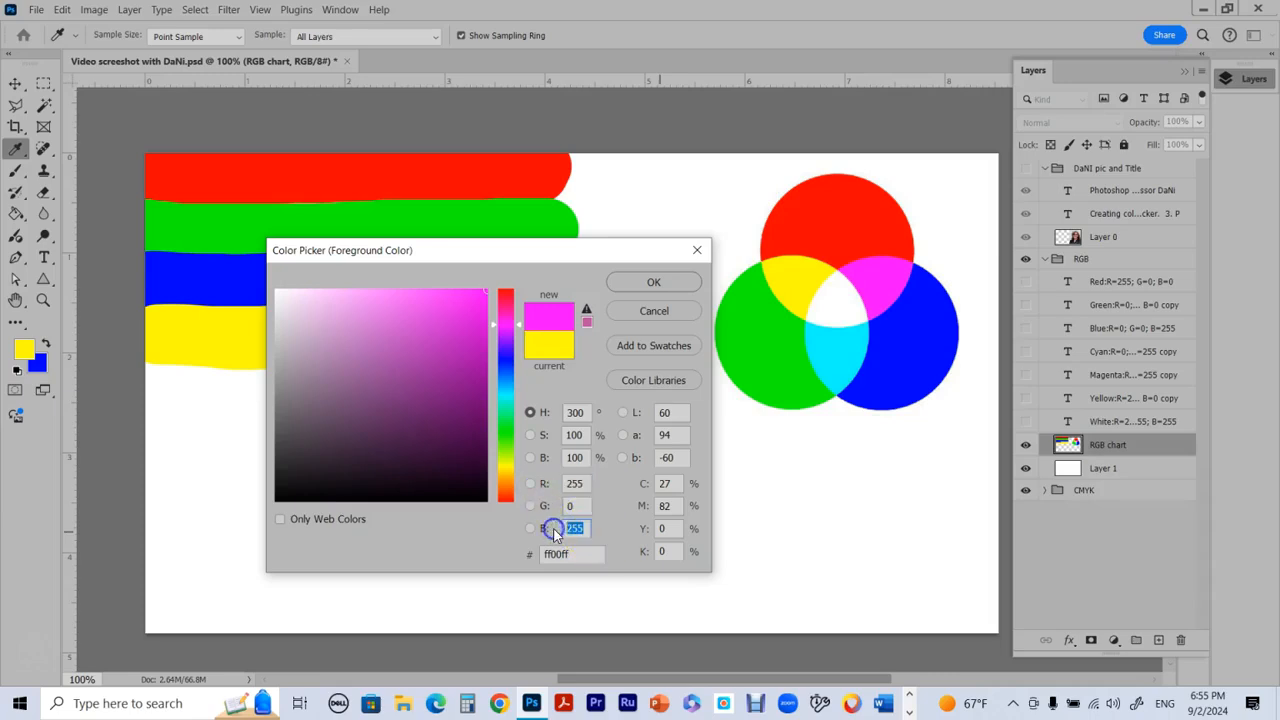
click(572, 505)
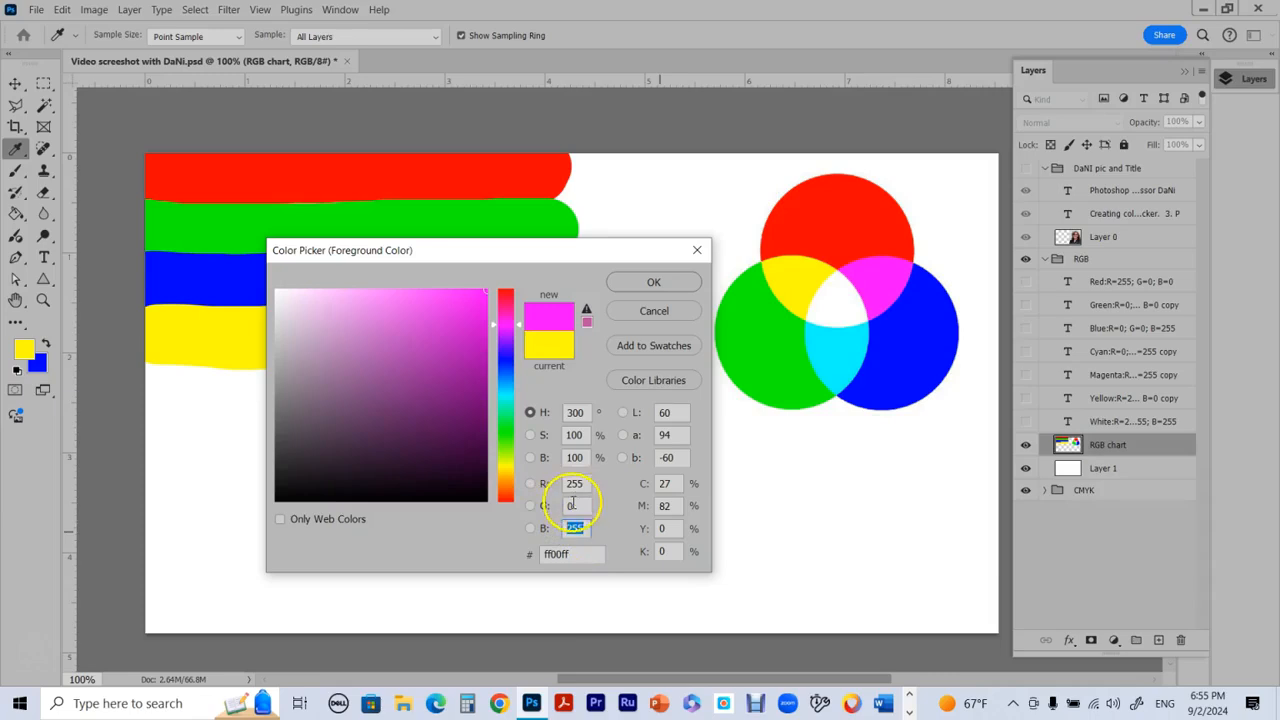
click(546, 343)
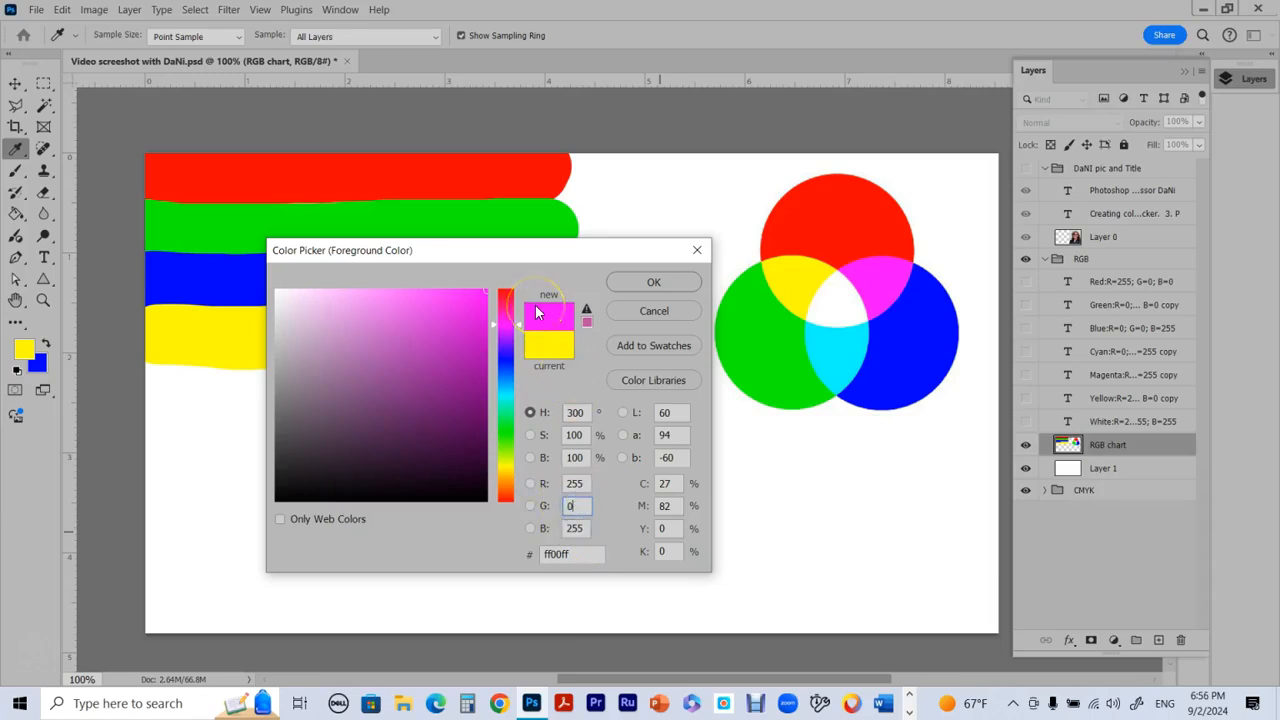
click(653, 285)
key(b)
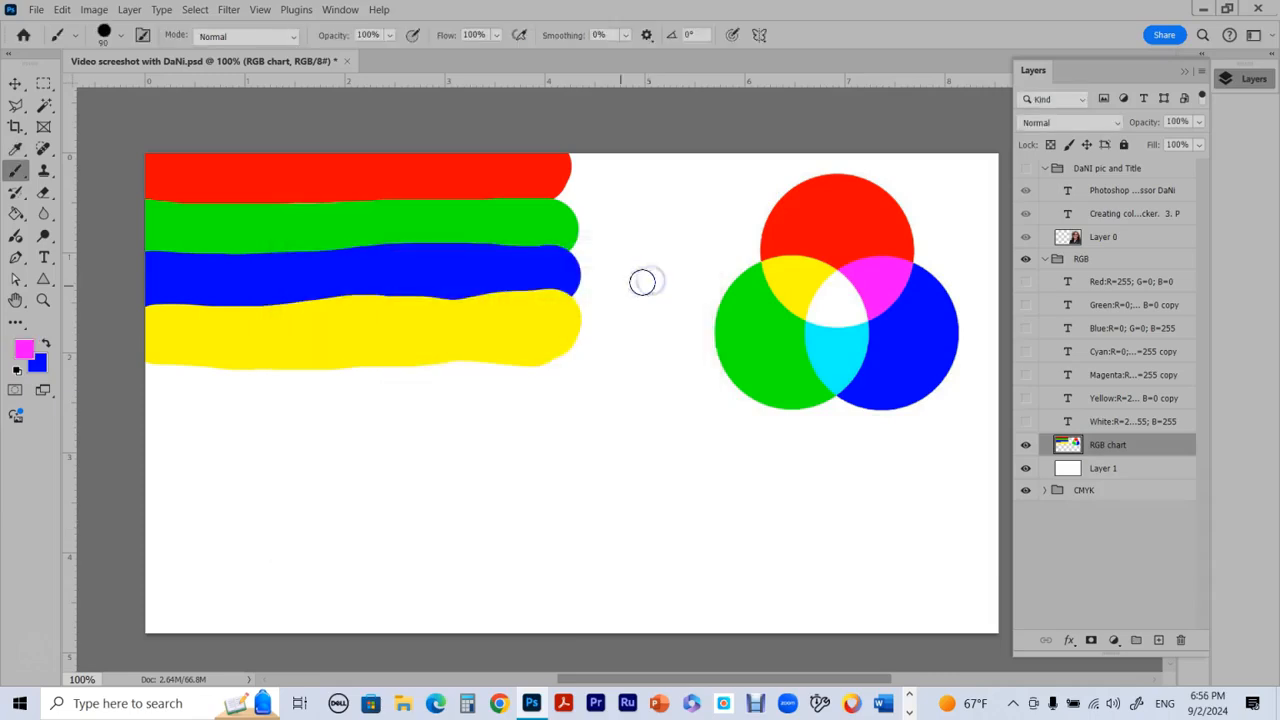
drag(155, 380, 546, 380)
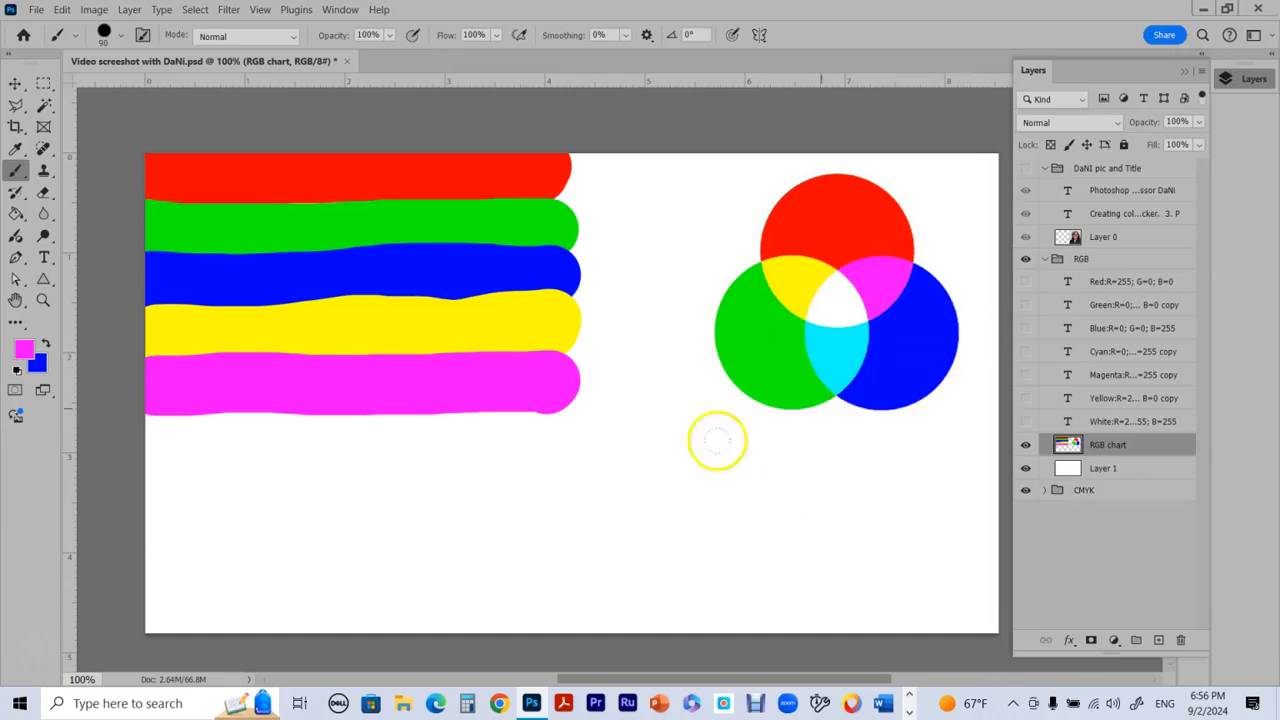
- Set the foreground color to cyan with R 0, G 255 and B 255, and brush a horizontal stripe directly below the magenta one
click(23, 350)
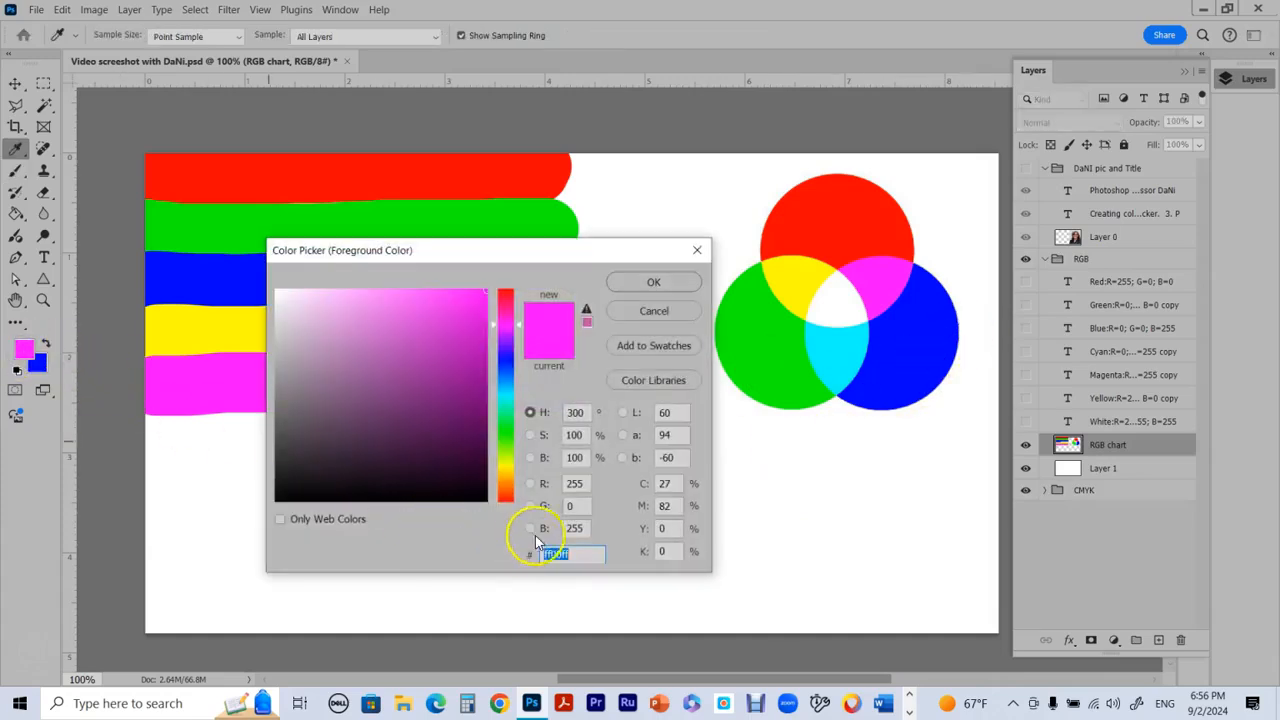
click(580, 484)
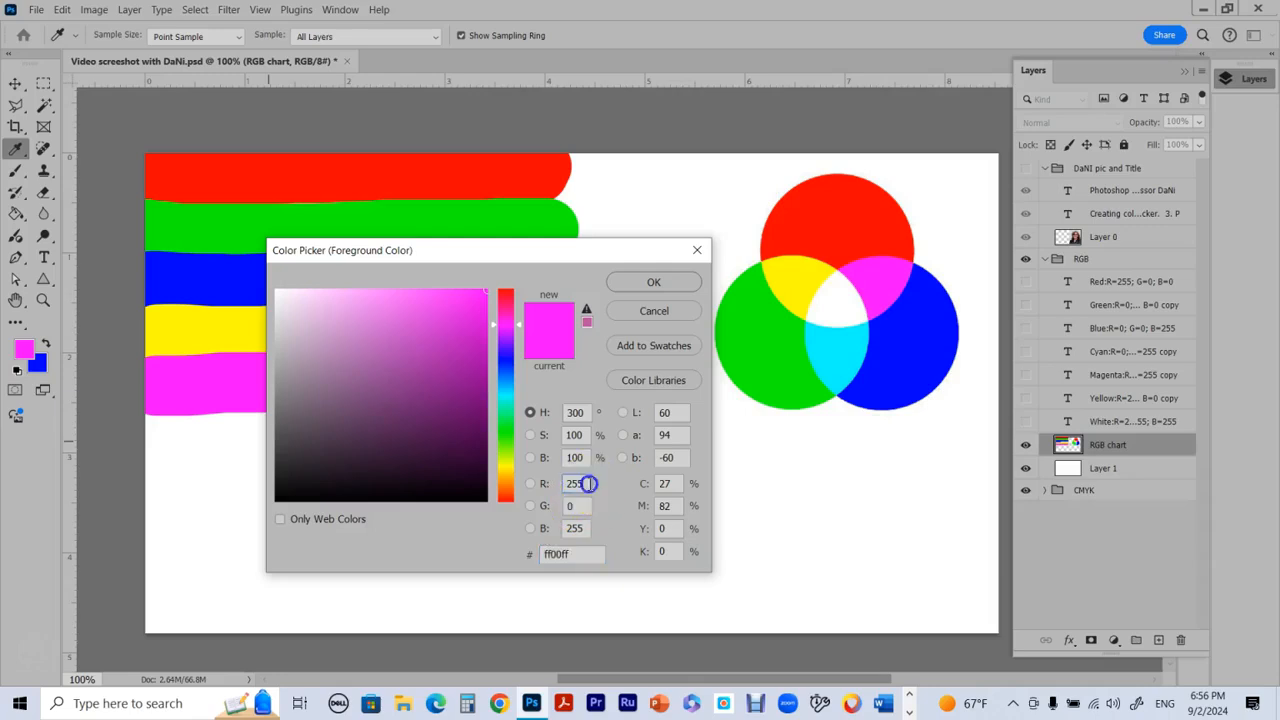
text(0)
click(574, 505)
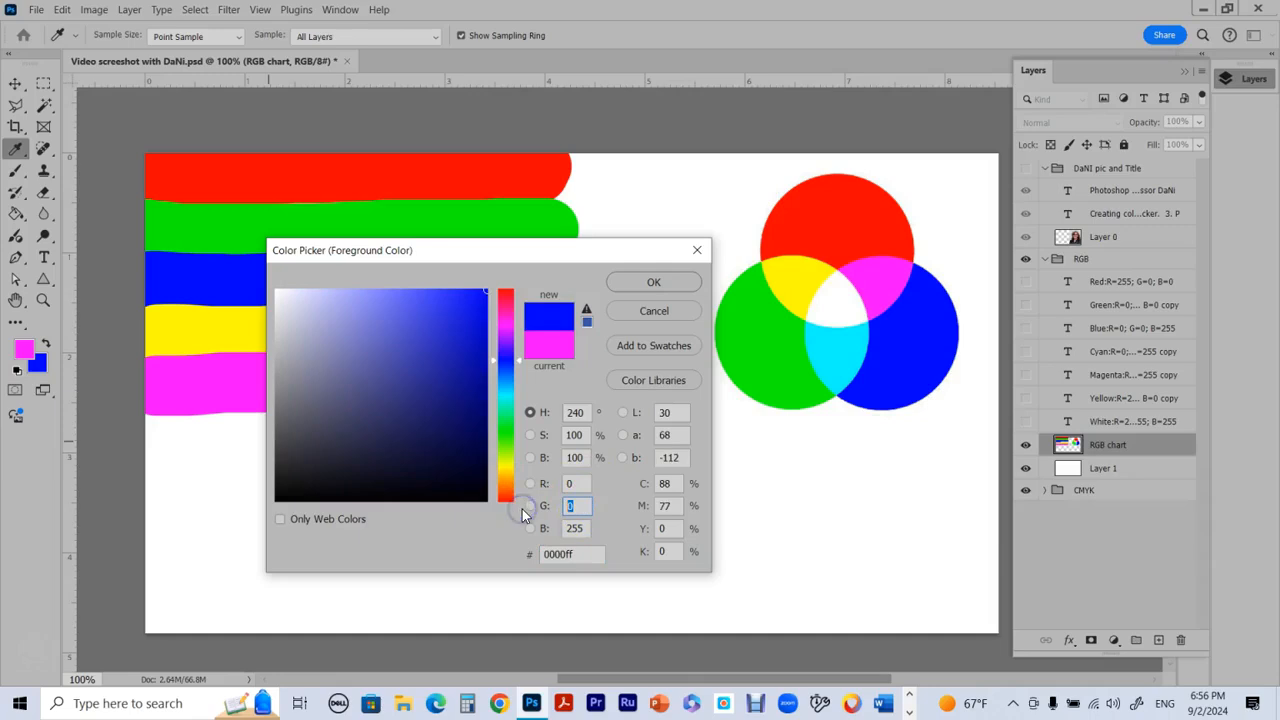
text(255)
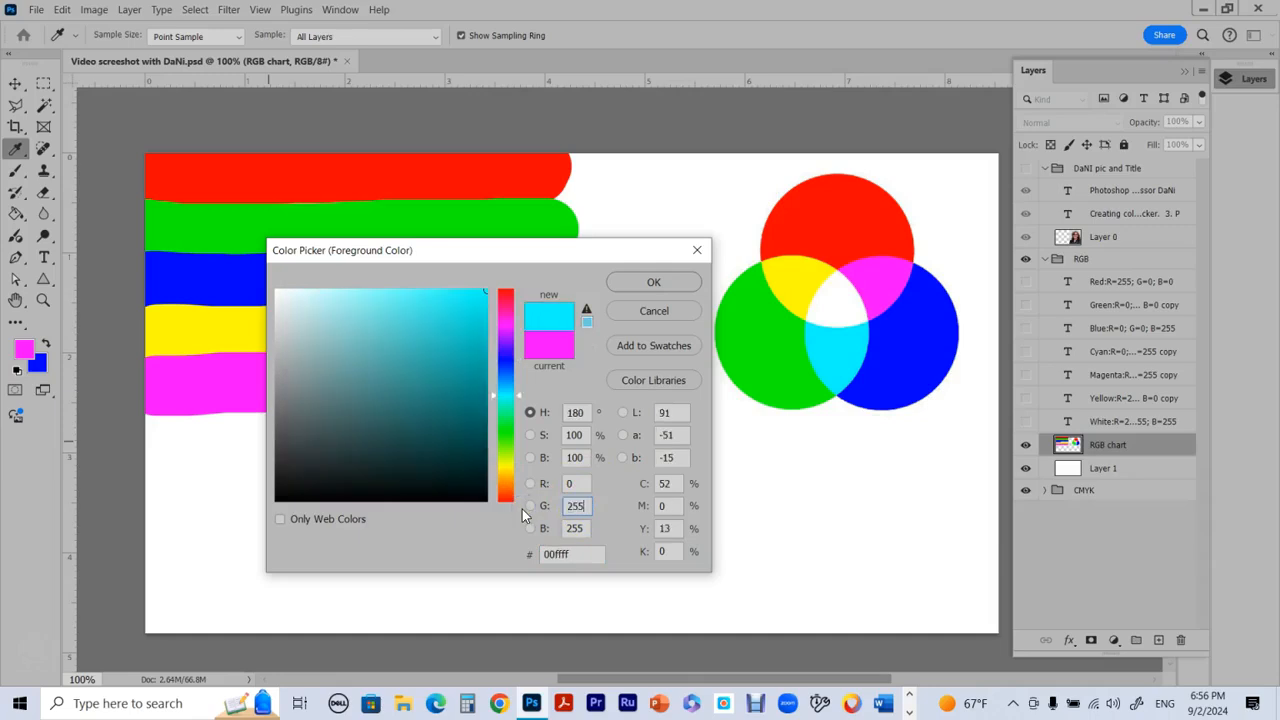
click(576, 528)
click(553, 553)
drag(553, 553, 531, 552)
drag(563, 555, 548, 485)
drag(575, 555, 558, 555)
click(657, 284)
key(b)
drag(152, 438, 555, 437)
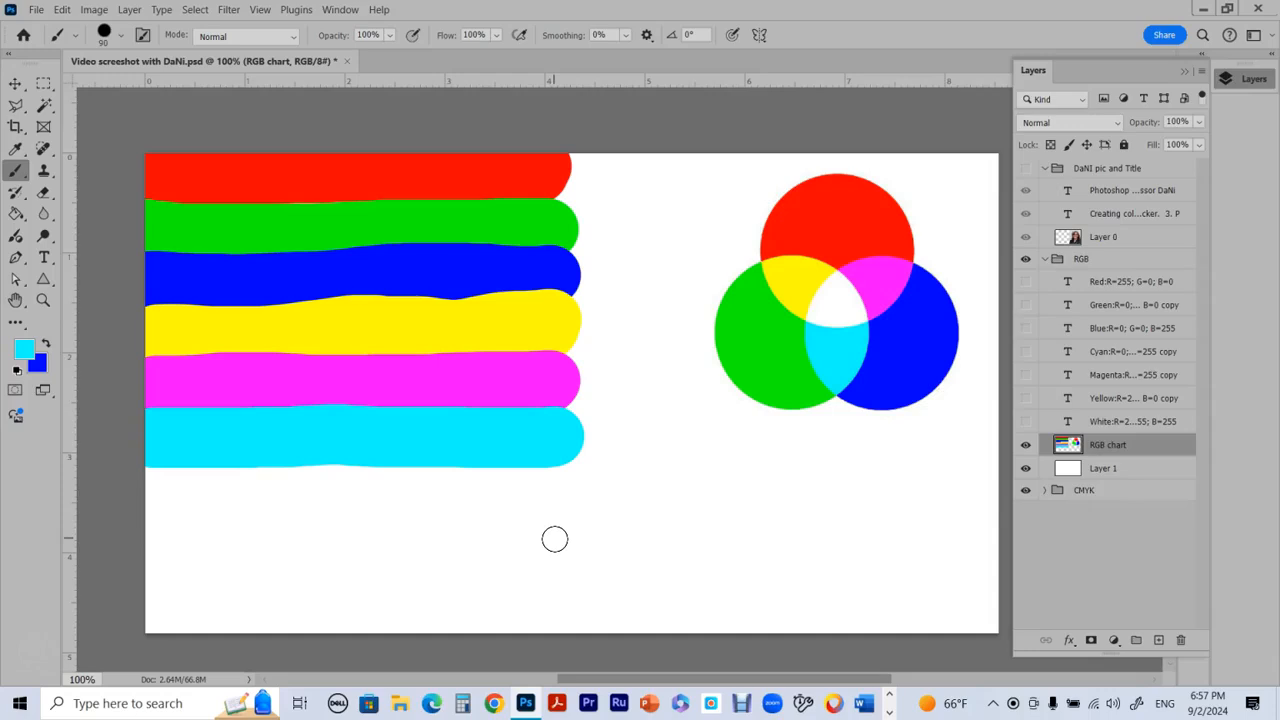
- Set the foreground color to white with R 255, G 255 and B 255, and brush a vertical band down across all six colored stripes
click(24, 356)
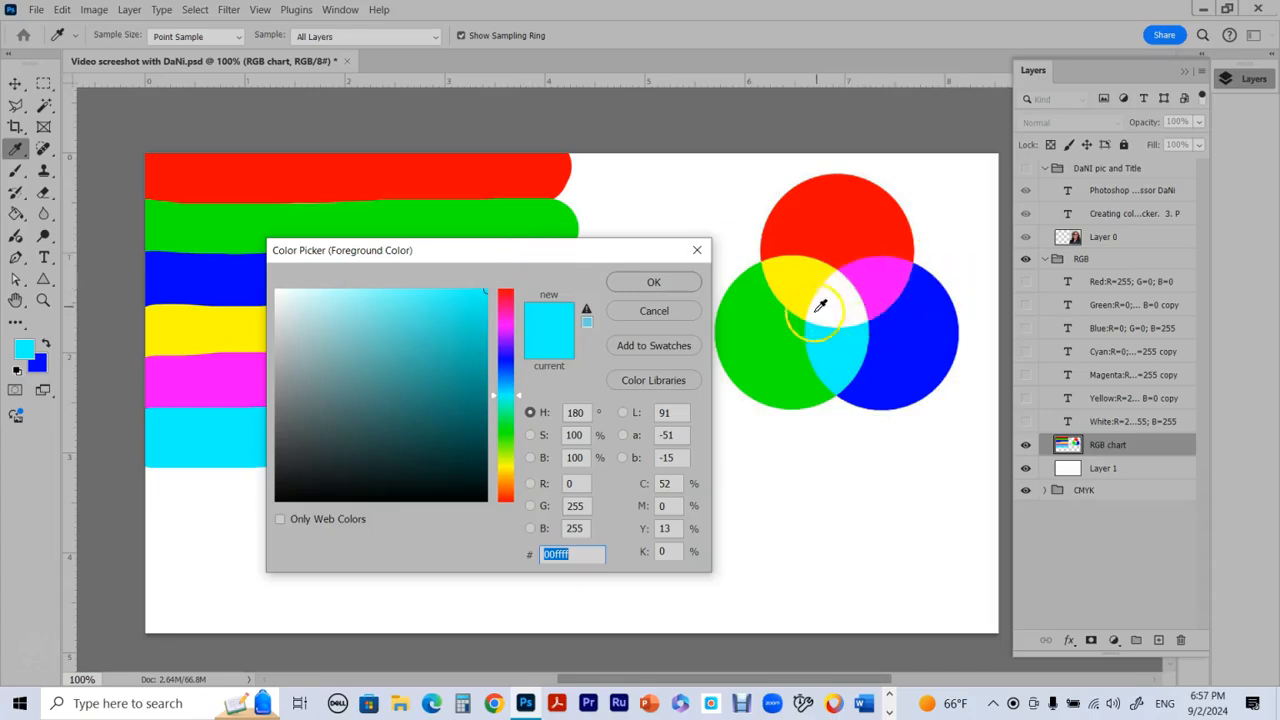
drag(580, 249, 702, 235)
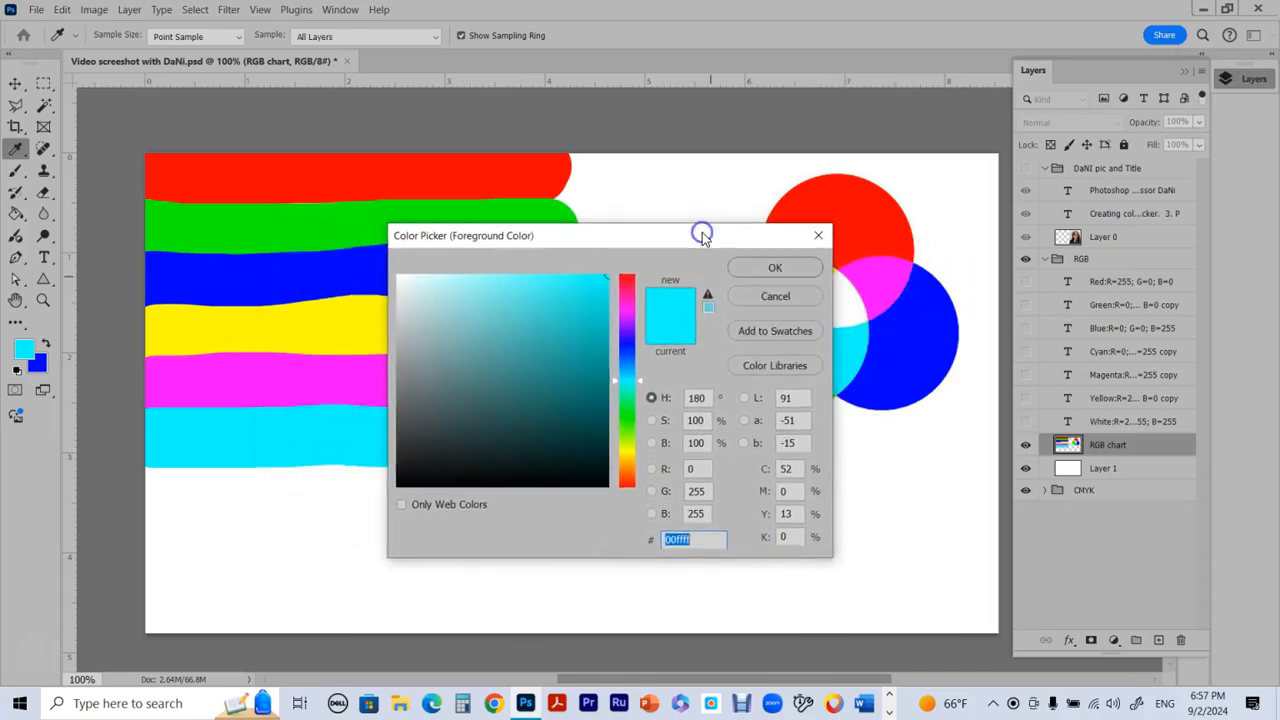
click(688, 514)
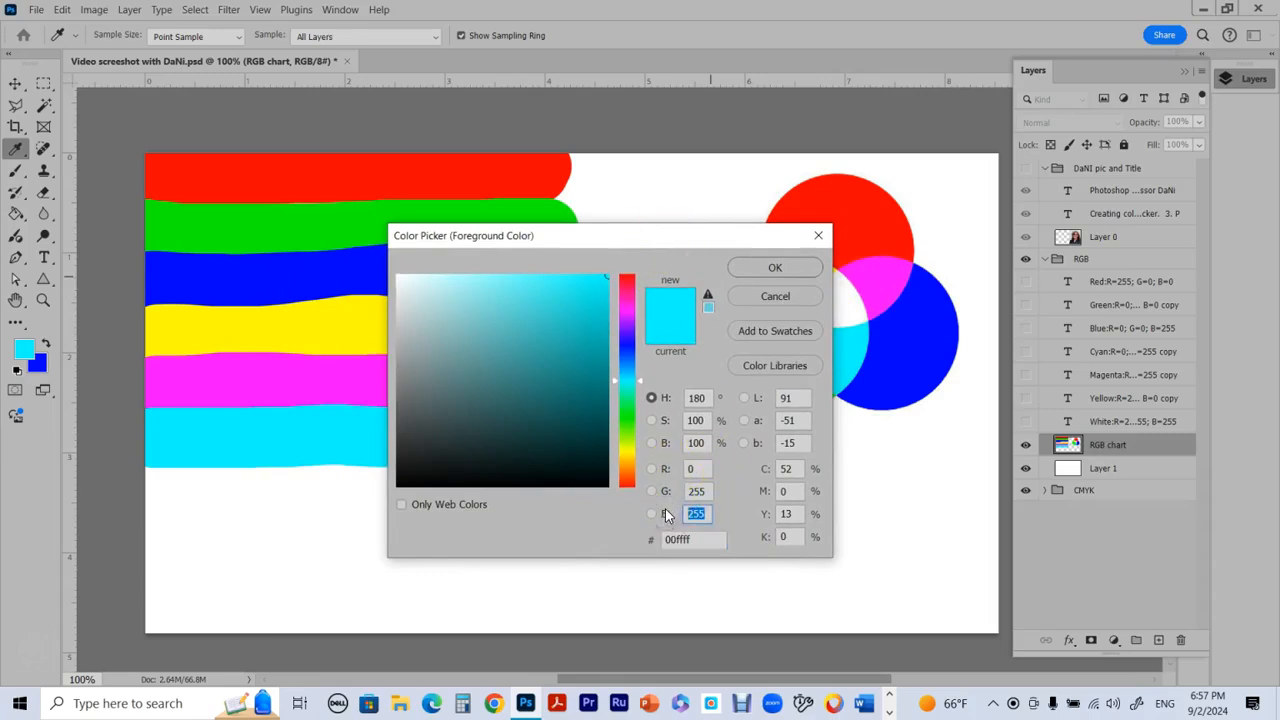
click(696, 491)
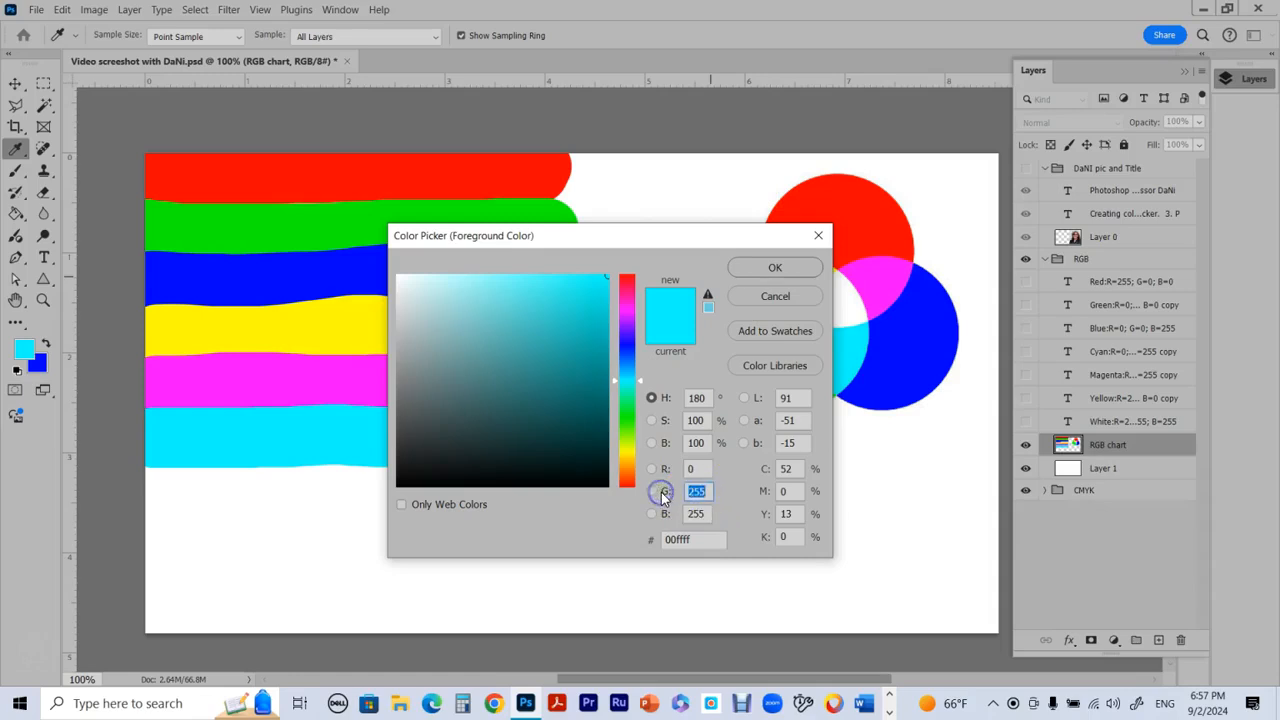
click(692, 470)
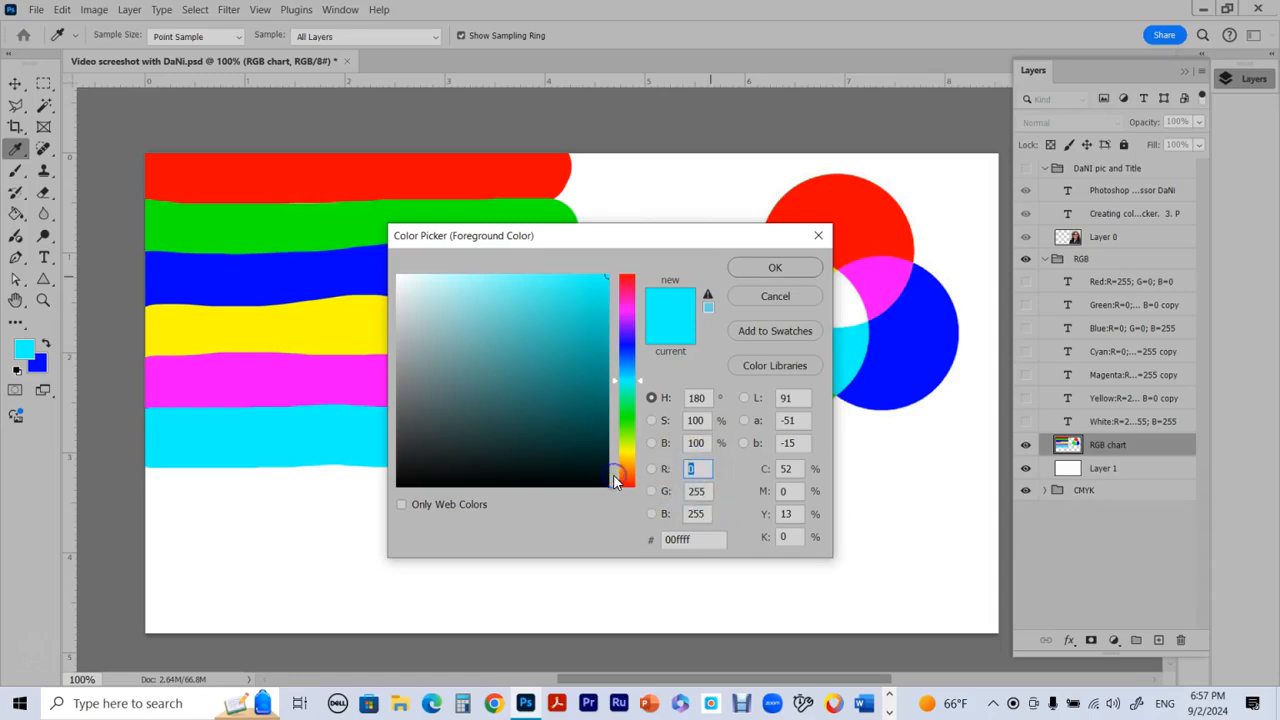
text(255)
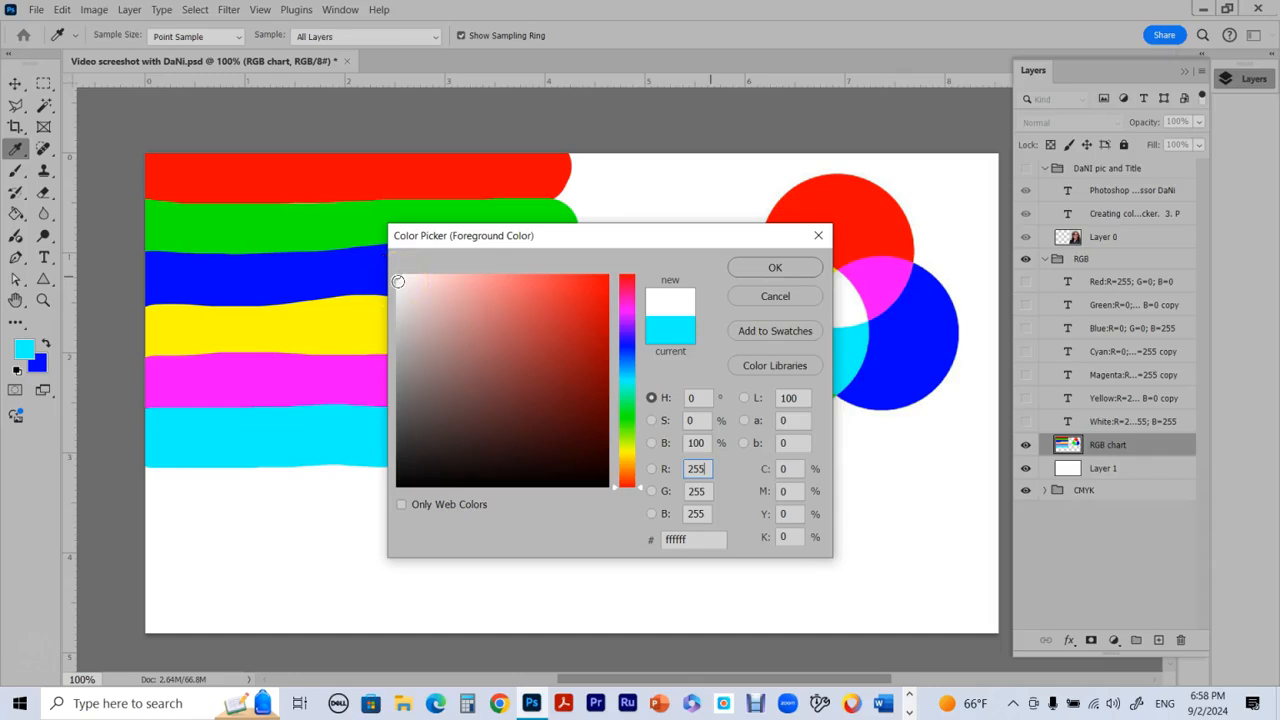
click(798, 268)
key(b)
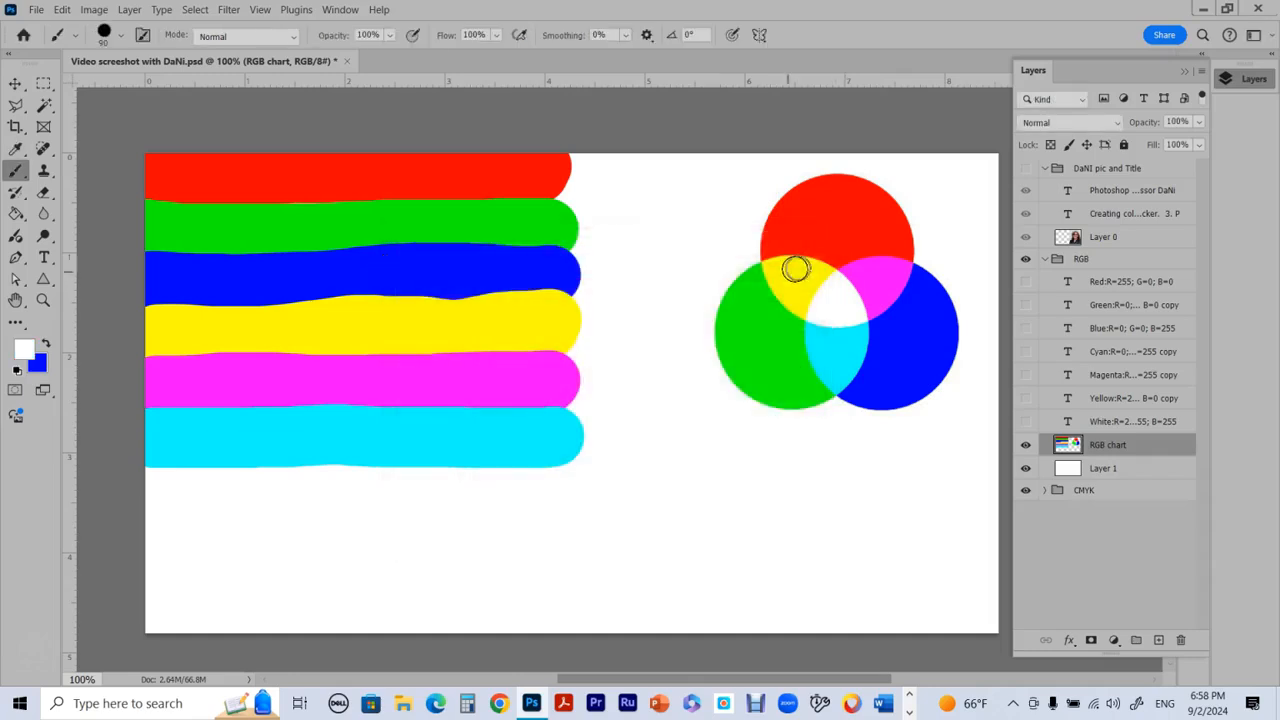
click(297, 166)
drag(297, 166, 329, 492)
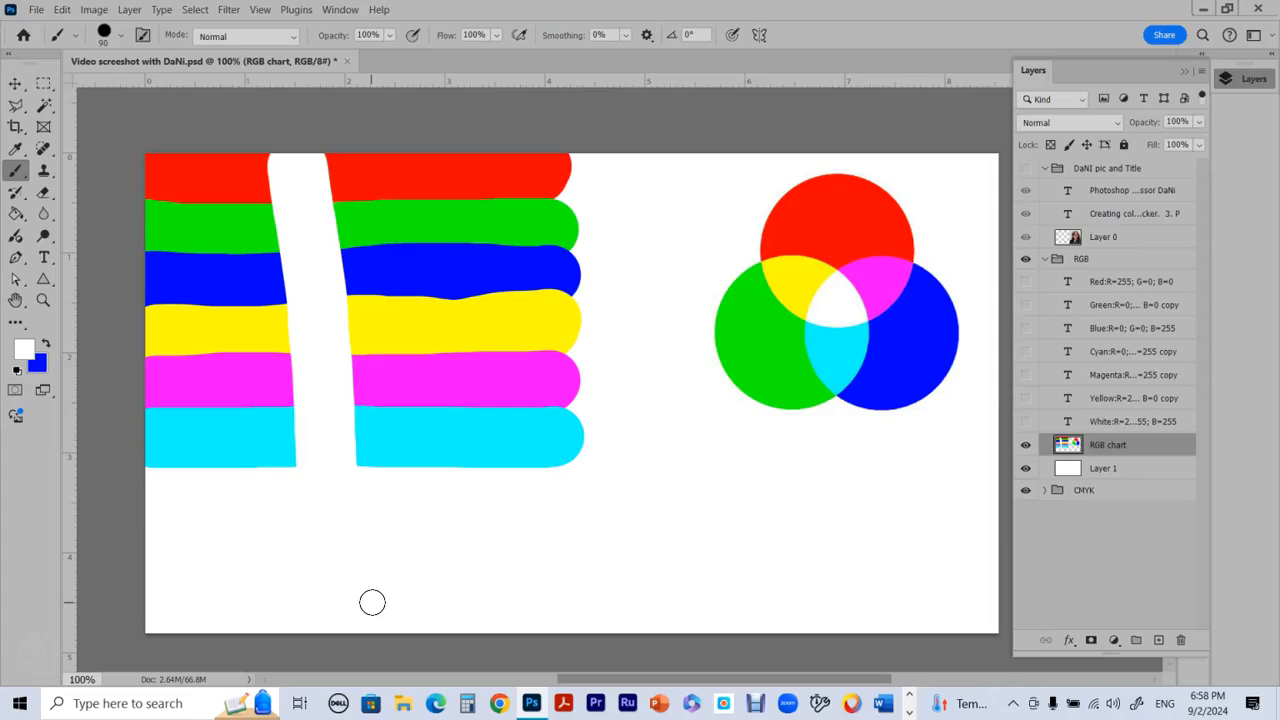
- Collapse and hide the RGB layer group, expand the CMYK group, and select its Layer 2
click(1046, 262)
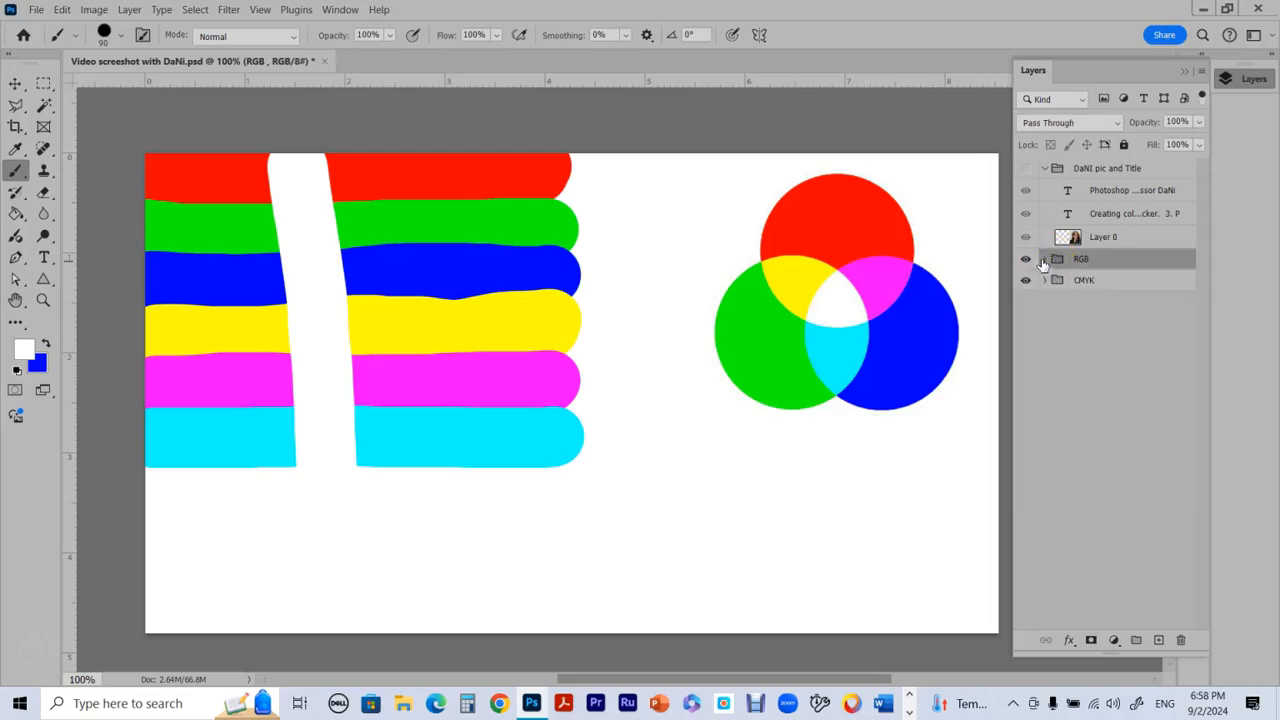
click(1044, 284)
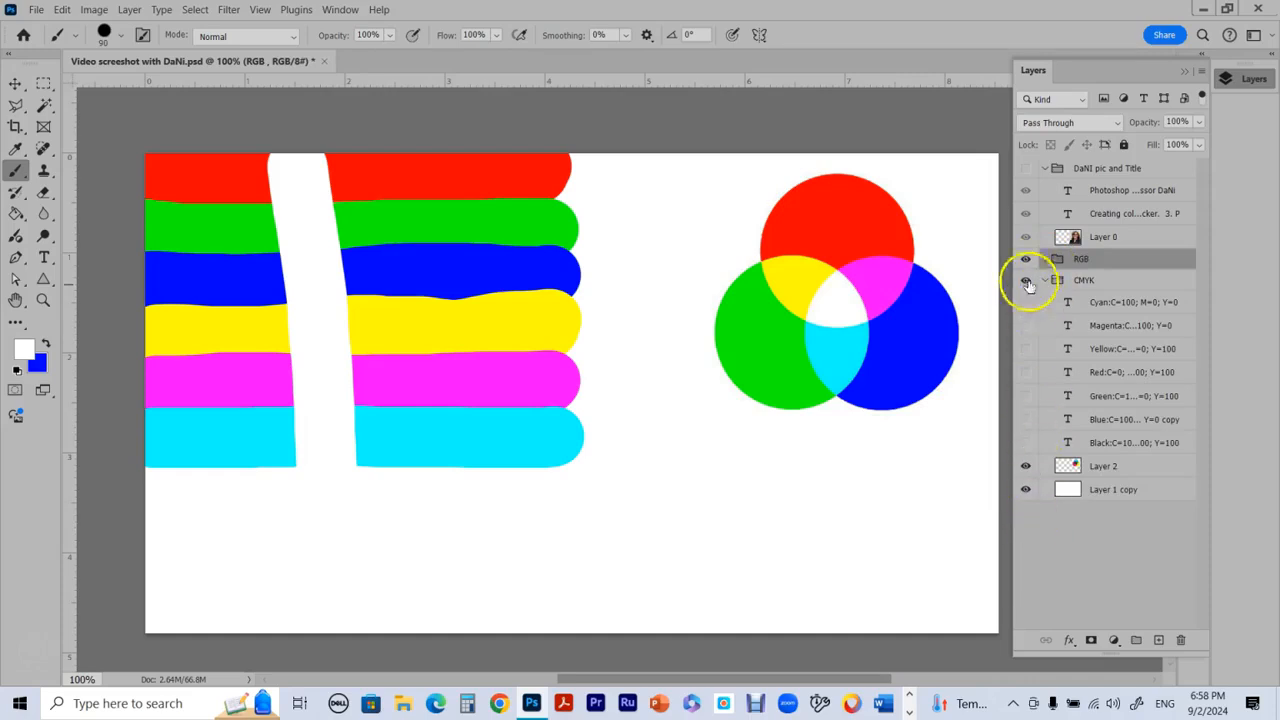
click(1024, 262)
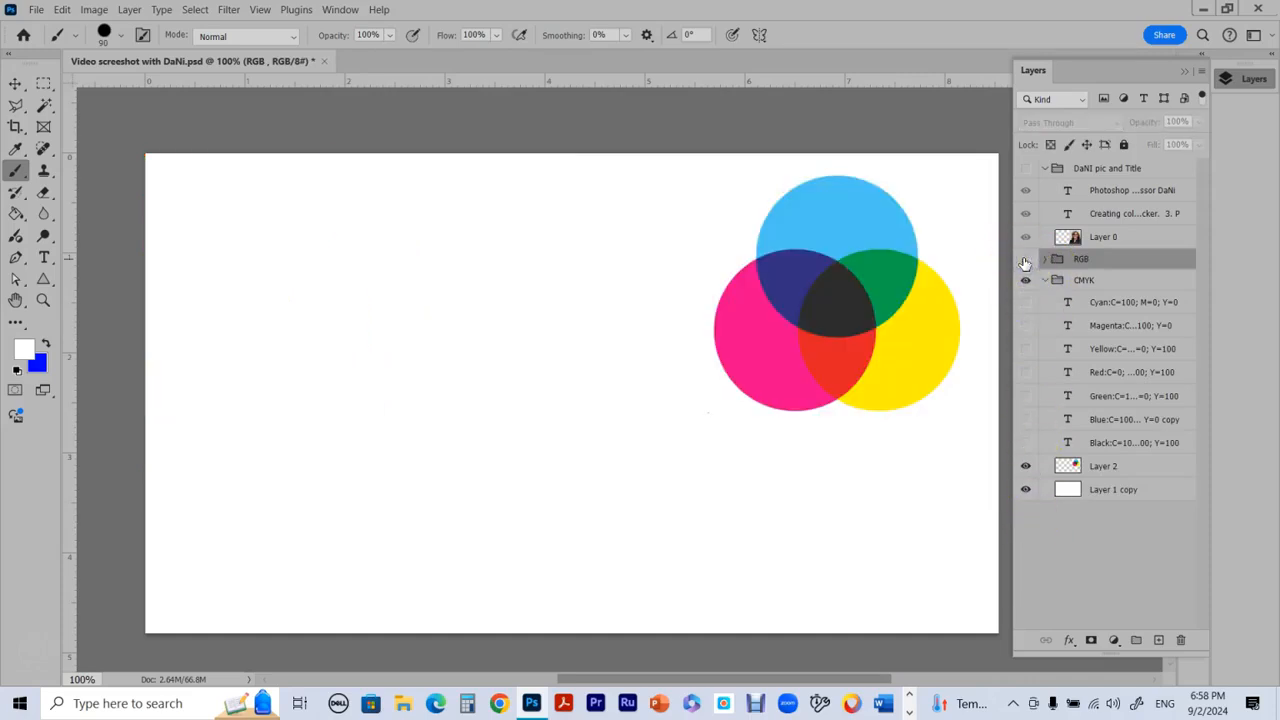
click(1135, 467)
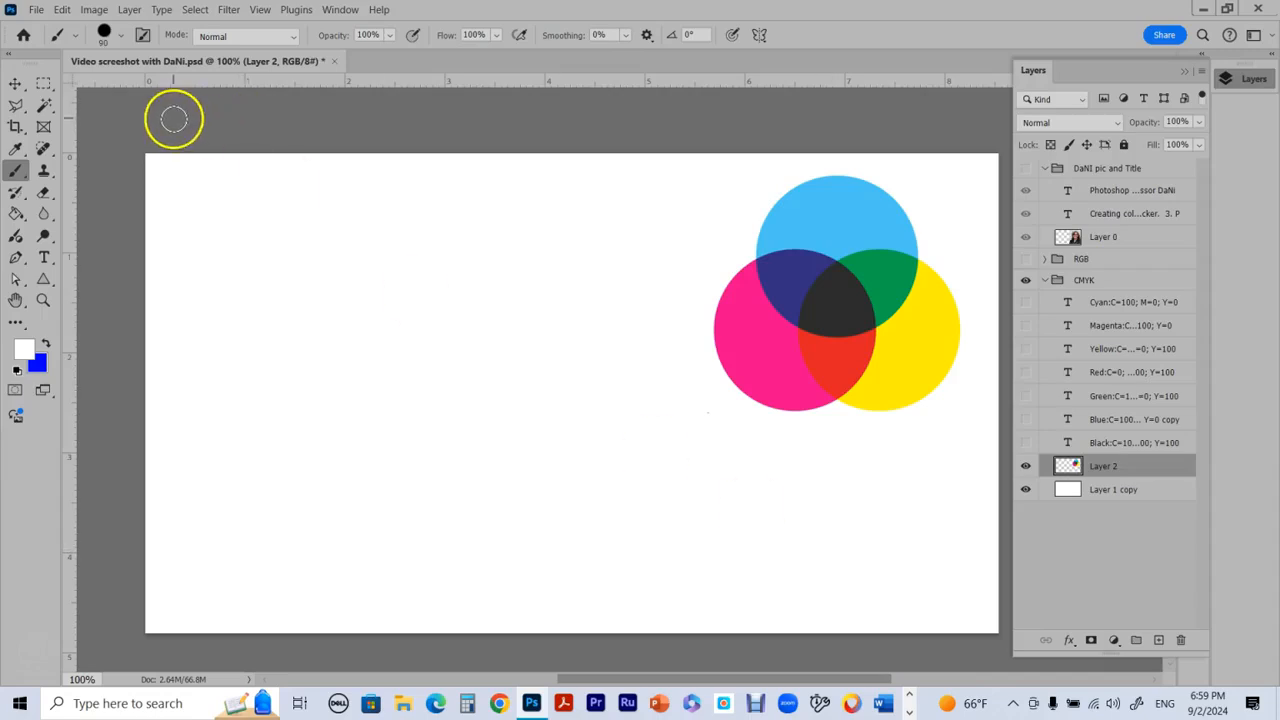
- Convert the document to CMYK Color mode without merging layers, accepting the U.S. Web Coated (SWOP) v2 profile
click(89, 10)
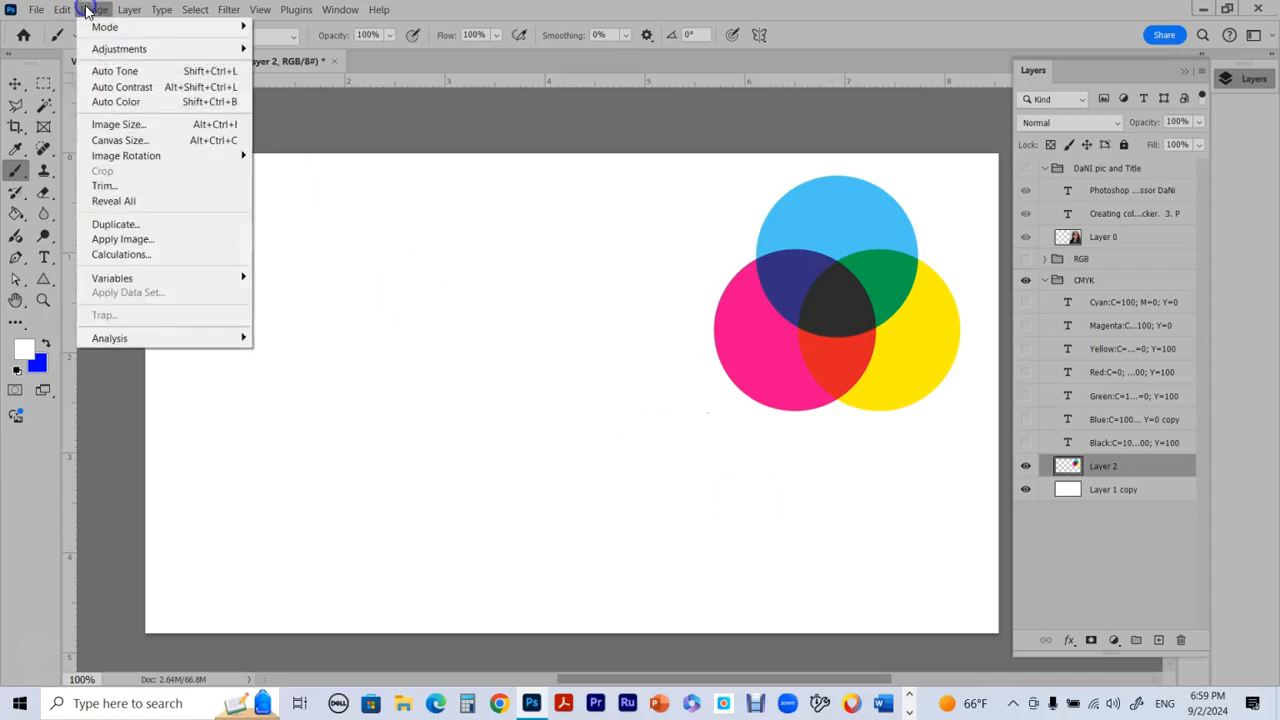
mouse_move(112, 27)
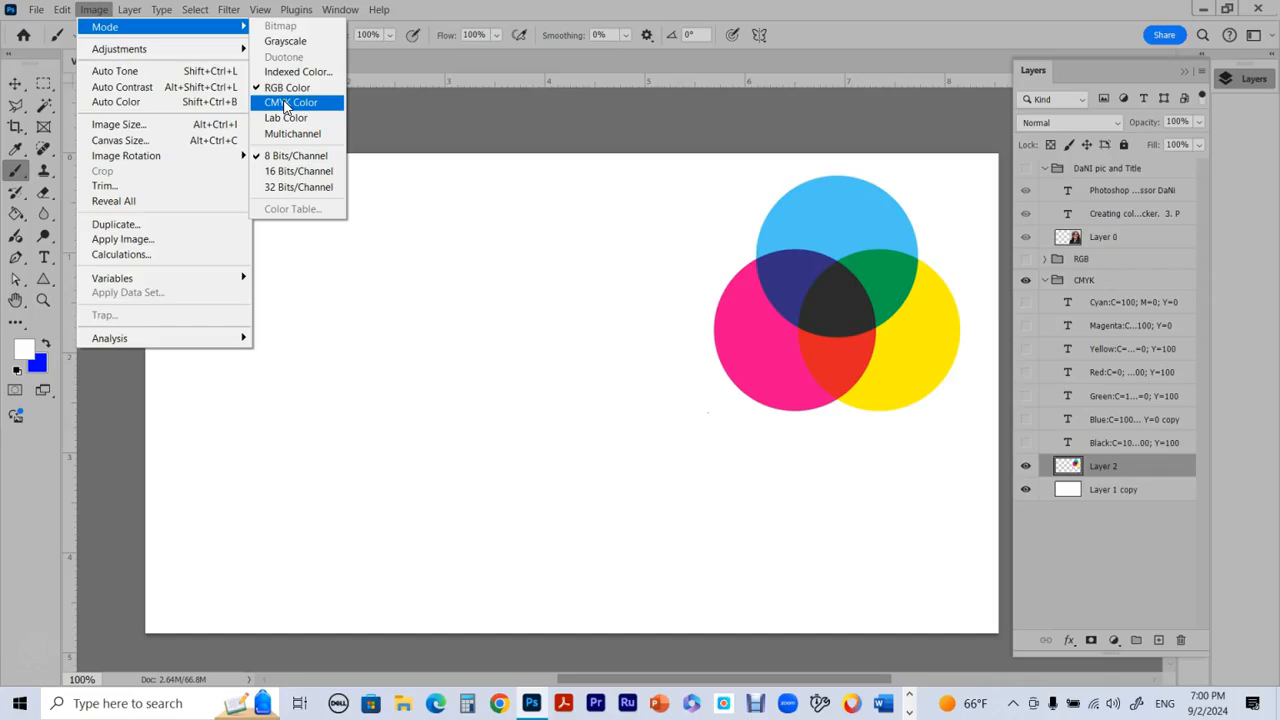
click(286, 103)
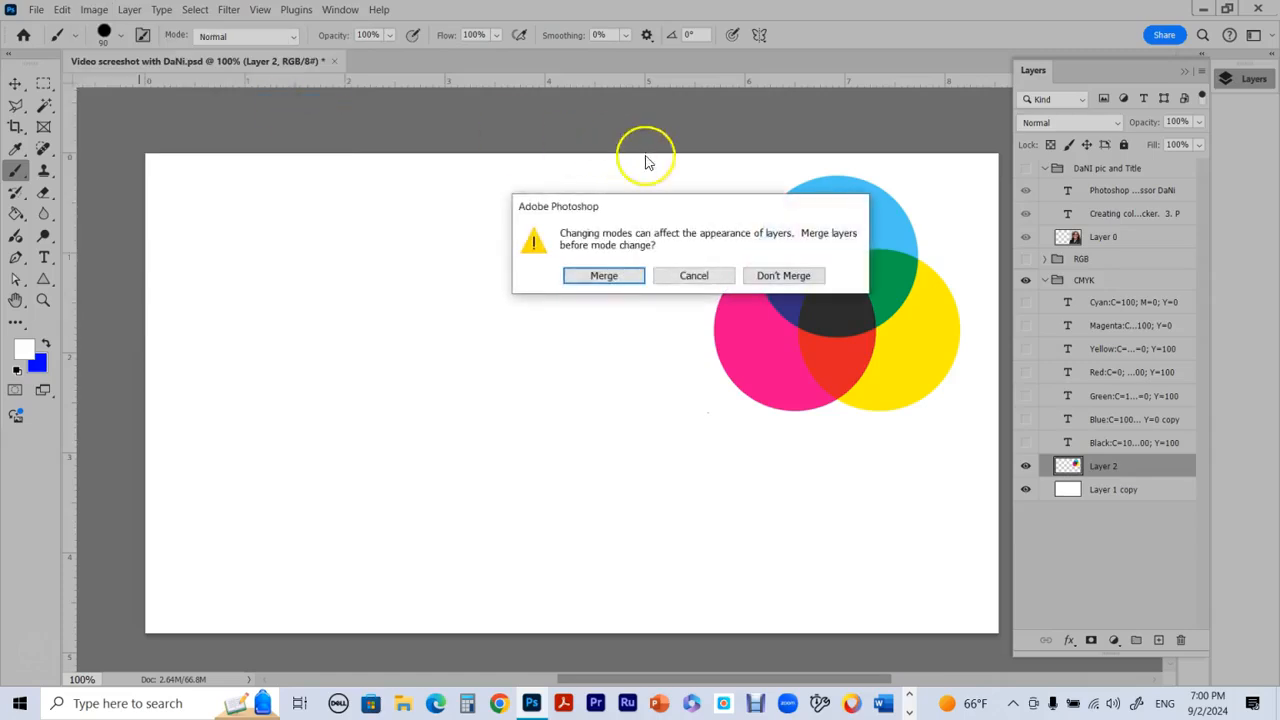
drag(724, 208, 548, 212)
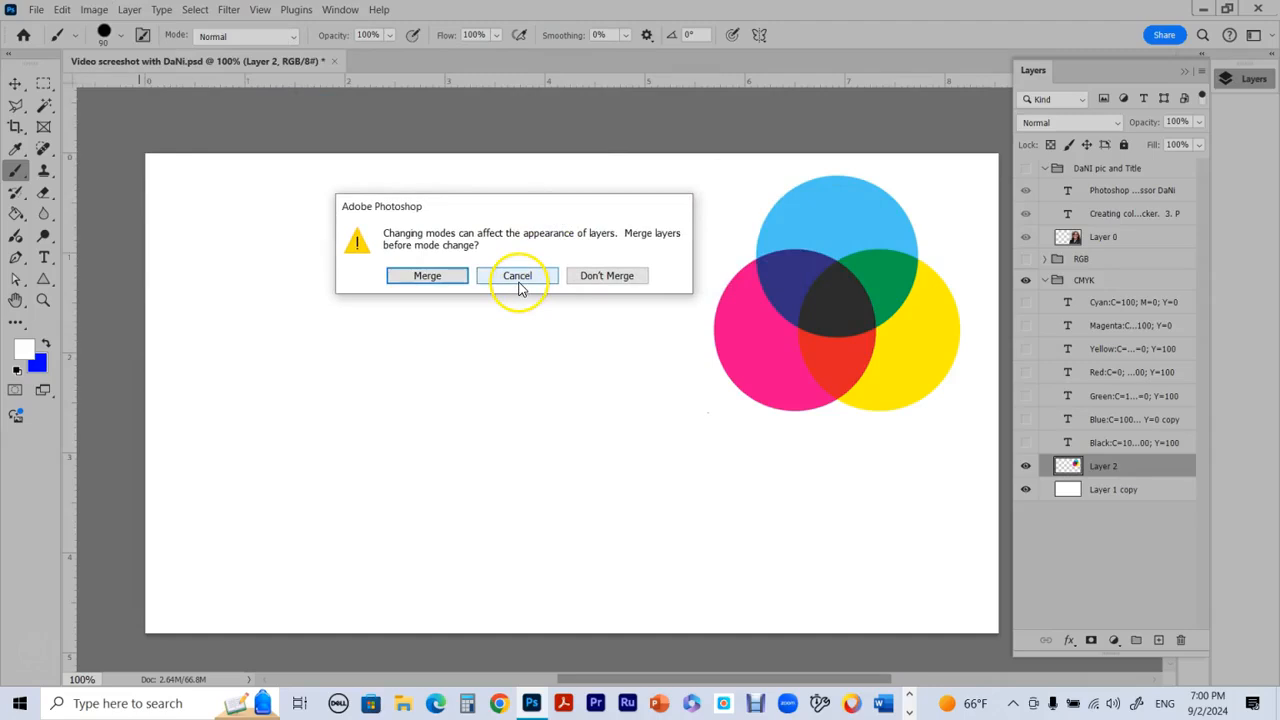
click(607, 276)
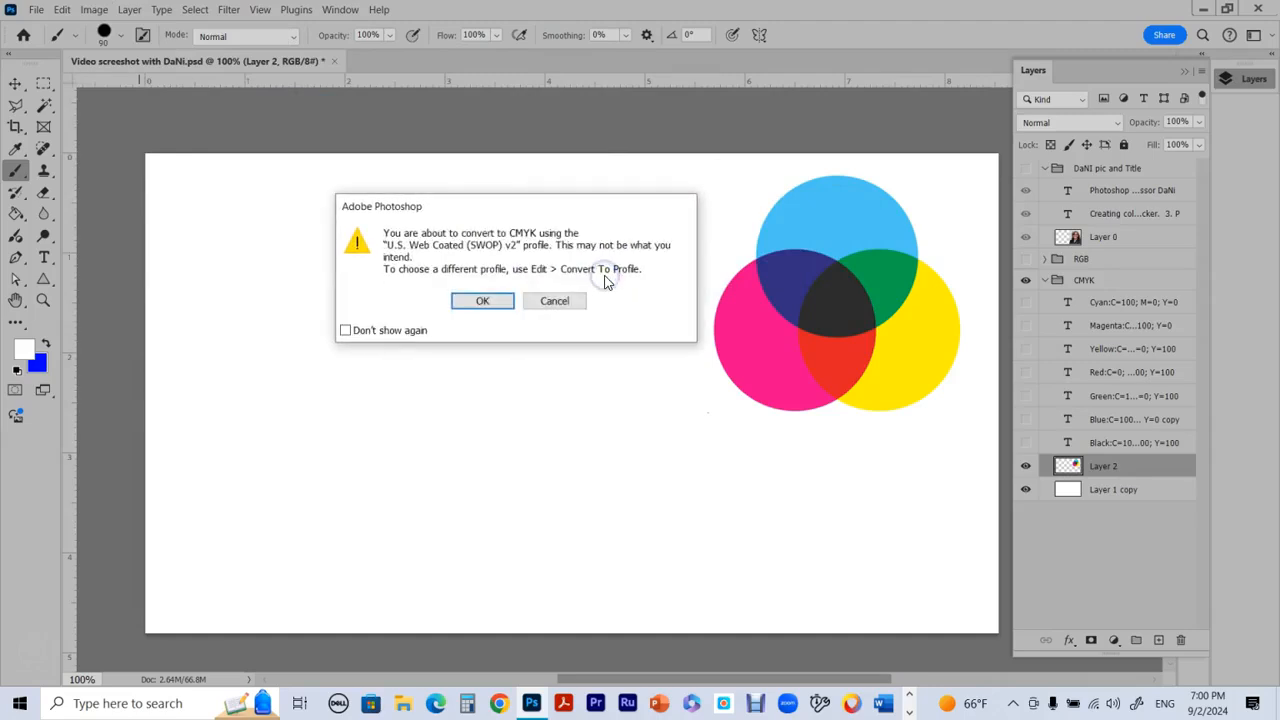
click(481, 302)
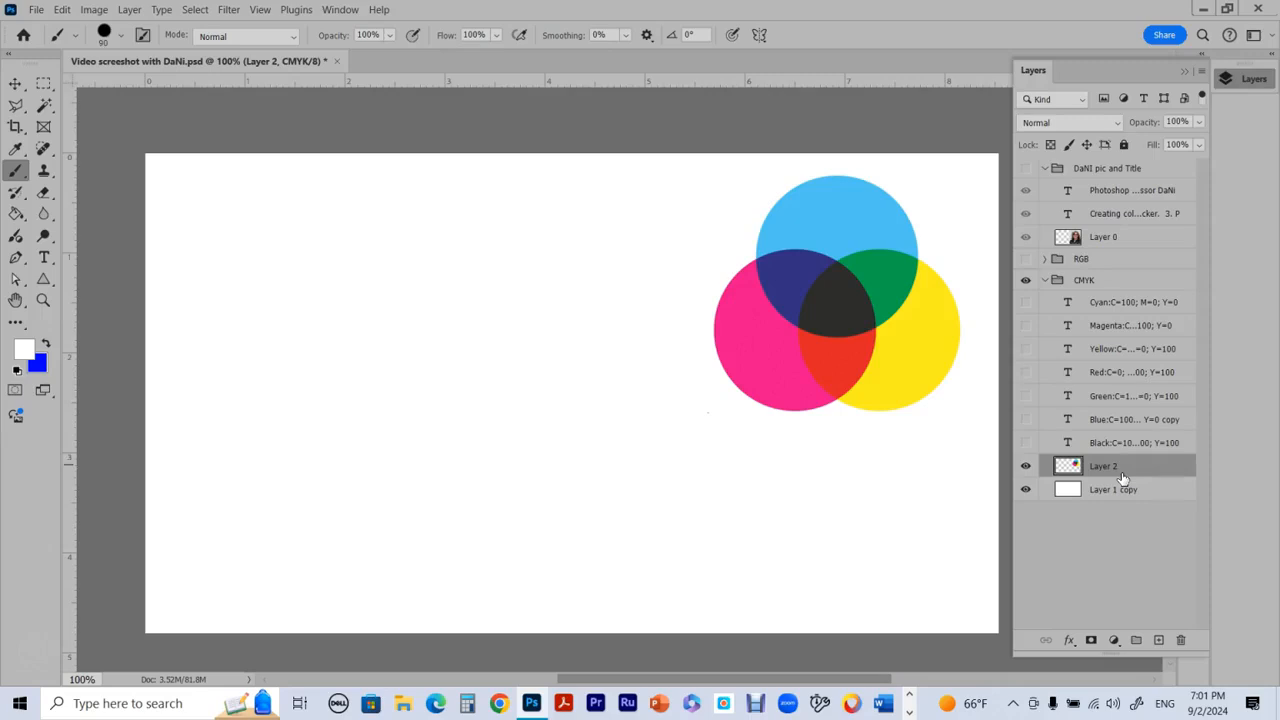
- Set the foreground color to cyan with C 100, M 0, Y 0 and K 0, and brush a horizontal stripe along the canvas's upper edge
click(30, 357)
drag(649, 234, 510, 168)
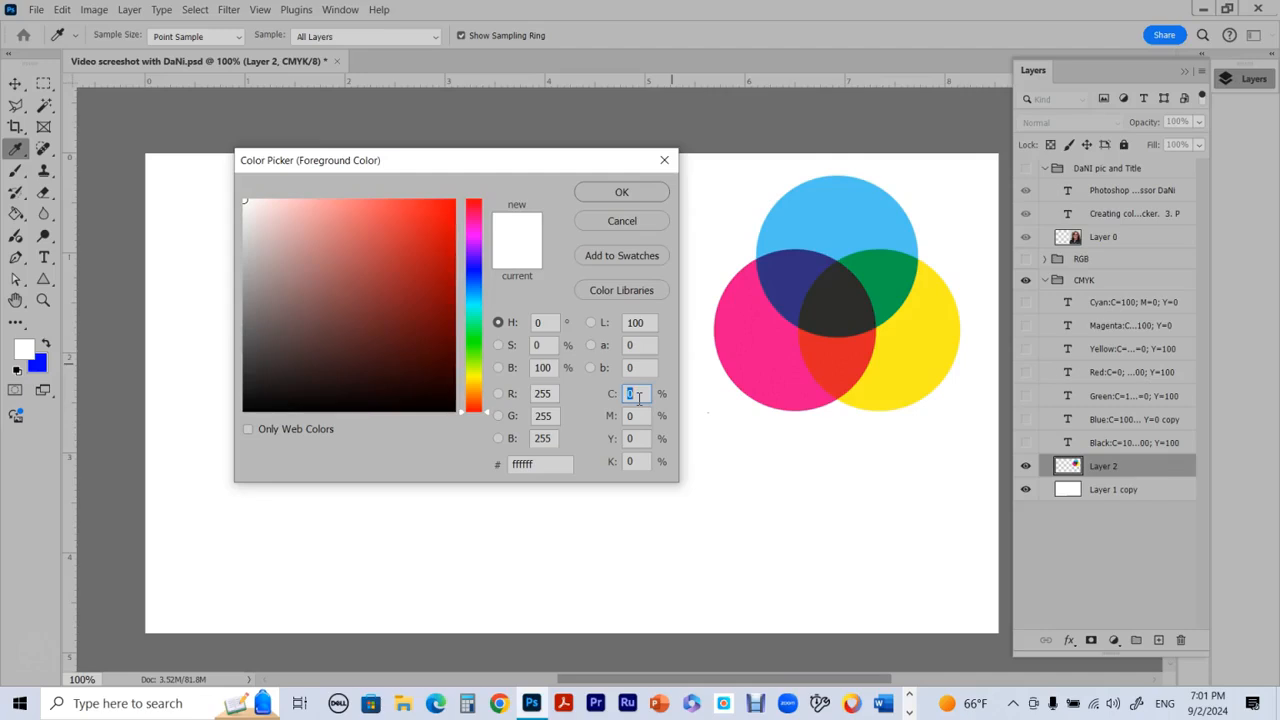
drag(789, 239, 810, 327)
drag(902, 287, 848, 348)
text(100)
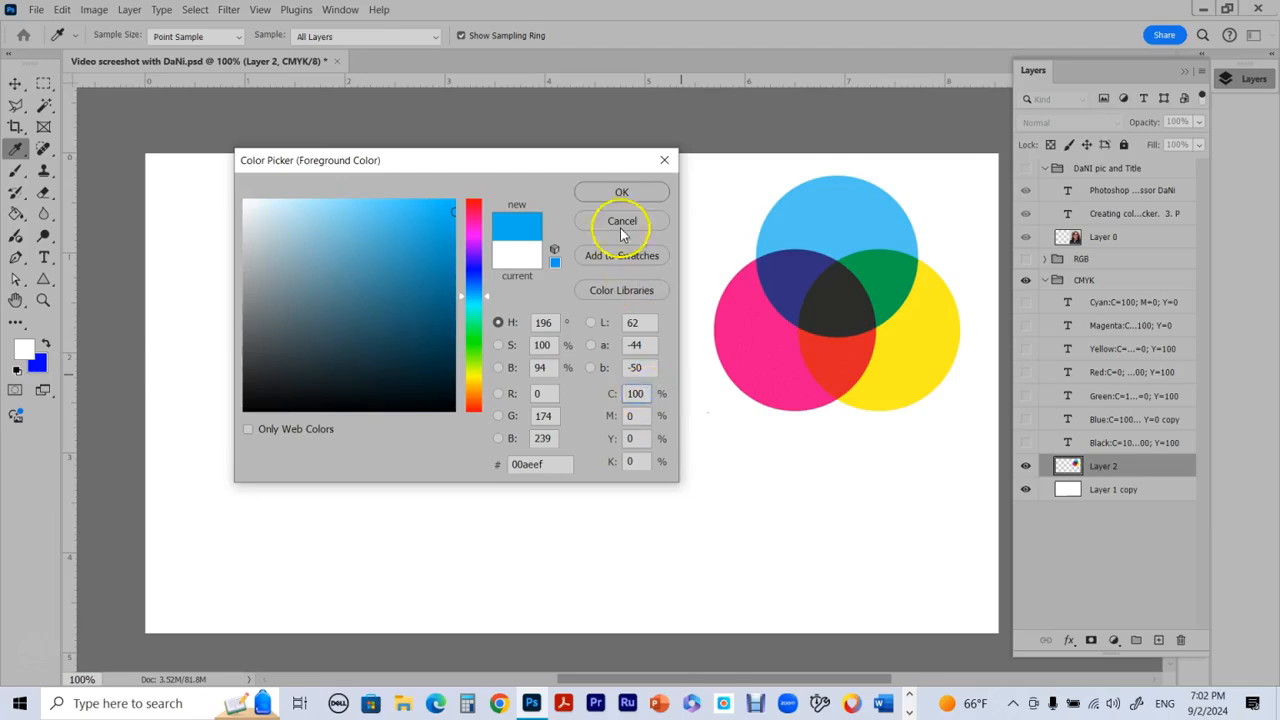
click(612, 192)
drag(163, 171, 566, 172)
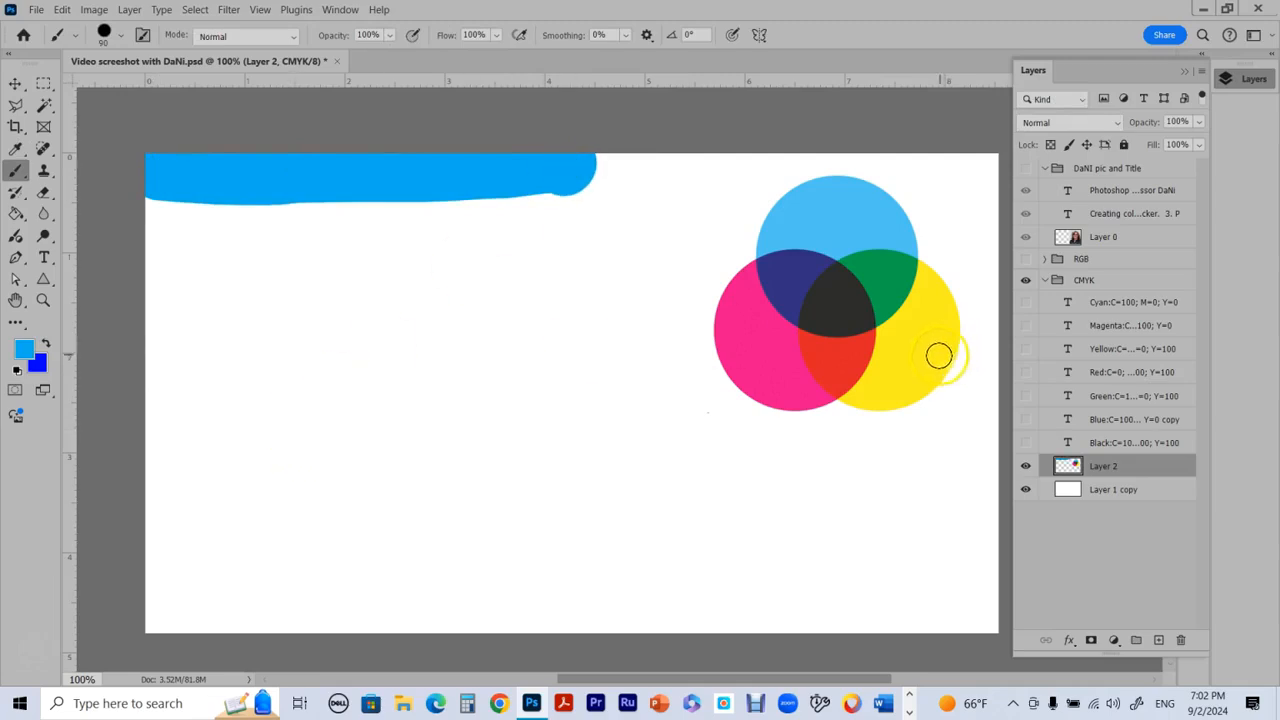
- Set the foreground color to yellow with C 0, M 0, Y 100 and K 0, and brush a horizontal stripe directly below the cyan one
click(23, 349)
click(634, 393)
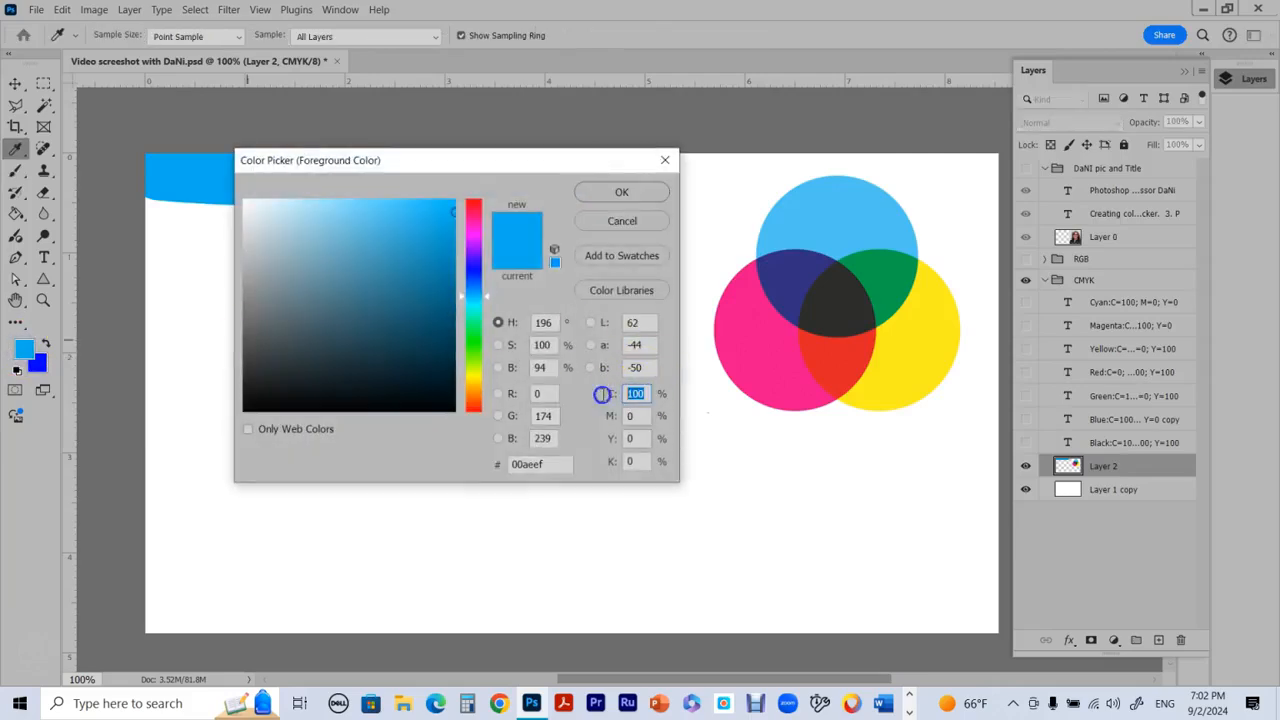
text(0)
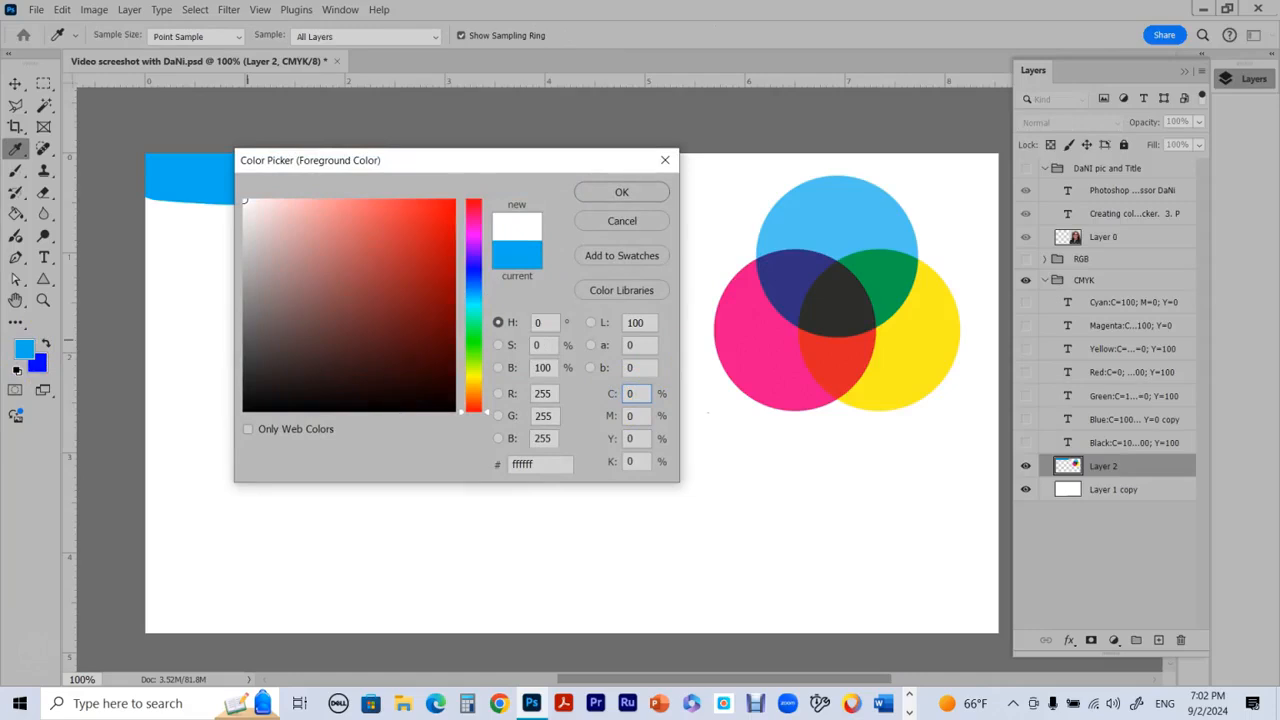
click(646, 438)
text(100)
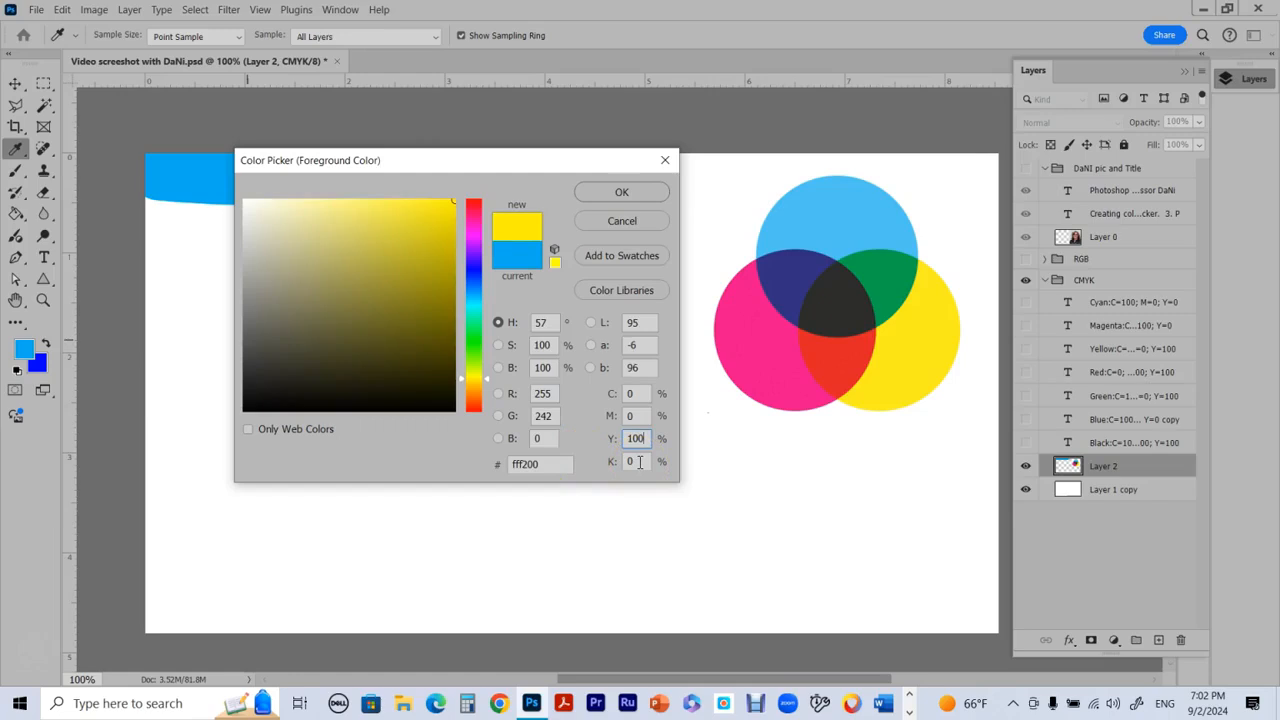
click(622, 190)
drag(155, 222, 580, 217)
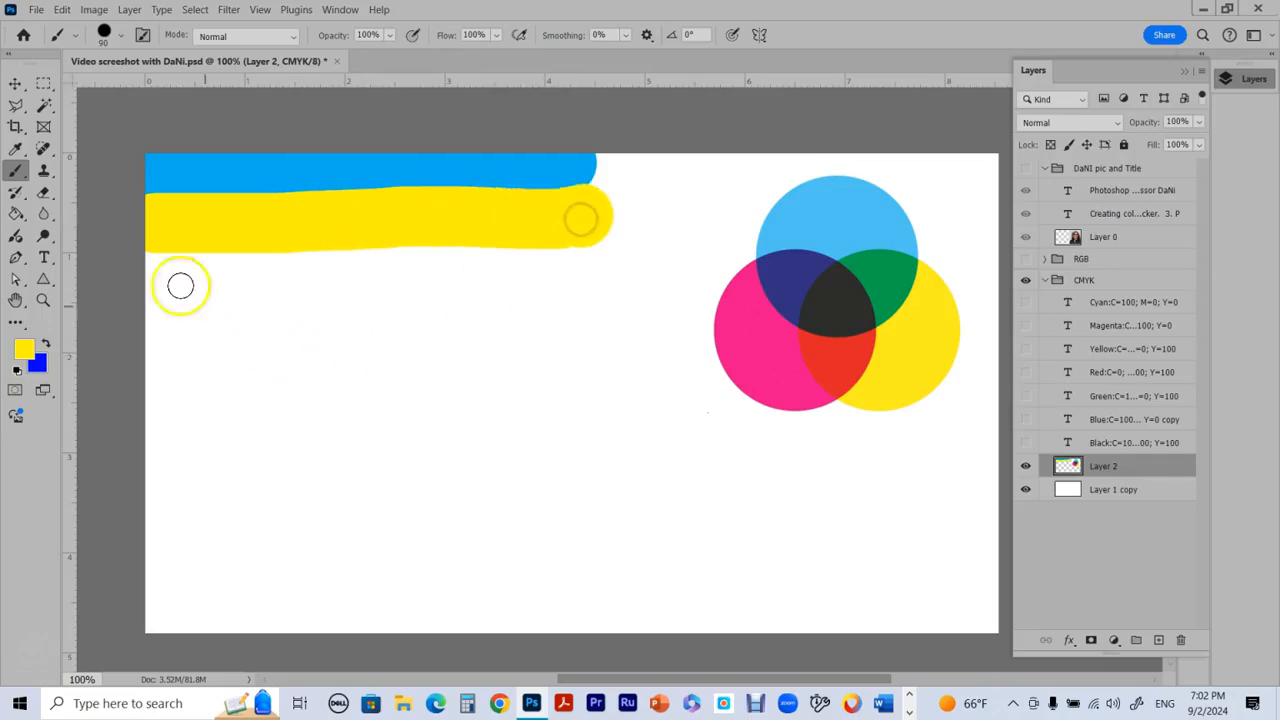
- Set the foreground color to magenta with C 0, M 100, Y 0 and K 0, and brush a horizontal stripe directly below the yellow one
click(25, 352)
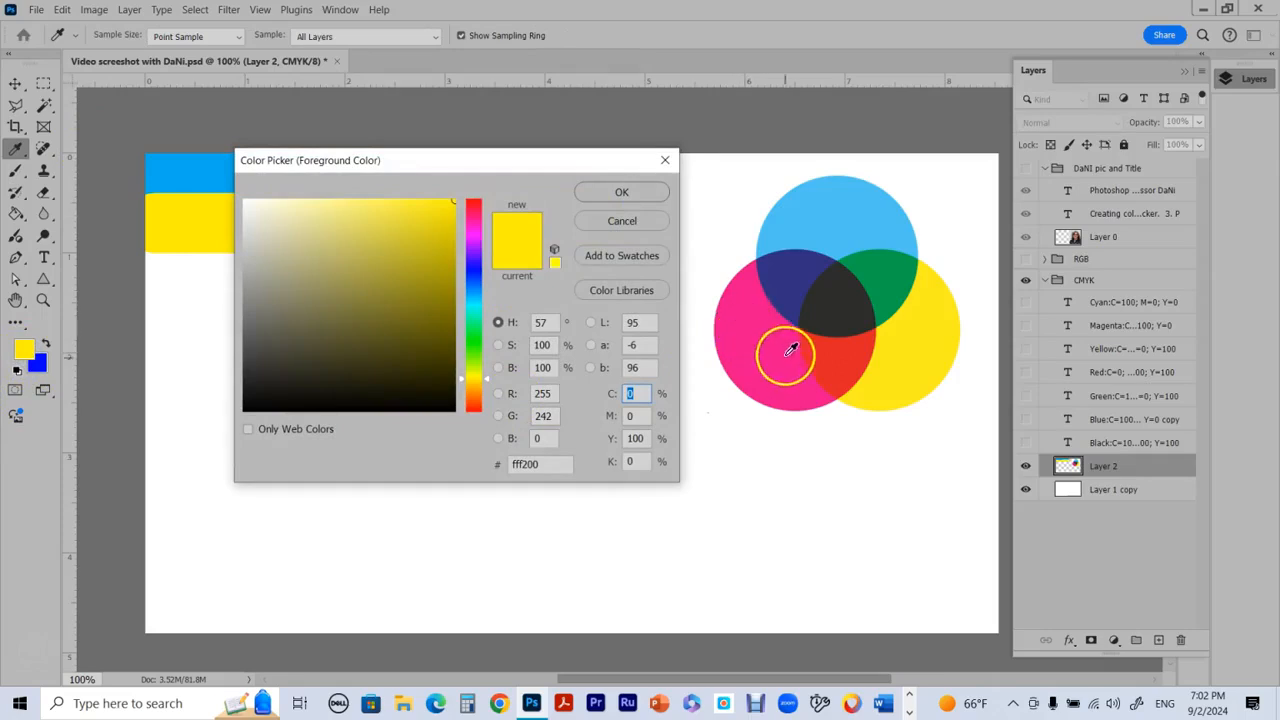
click(638, 415)
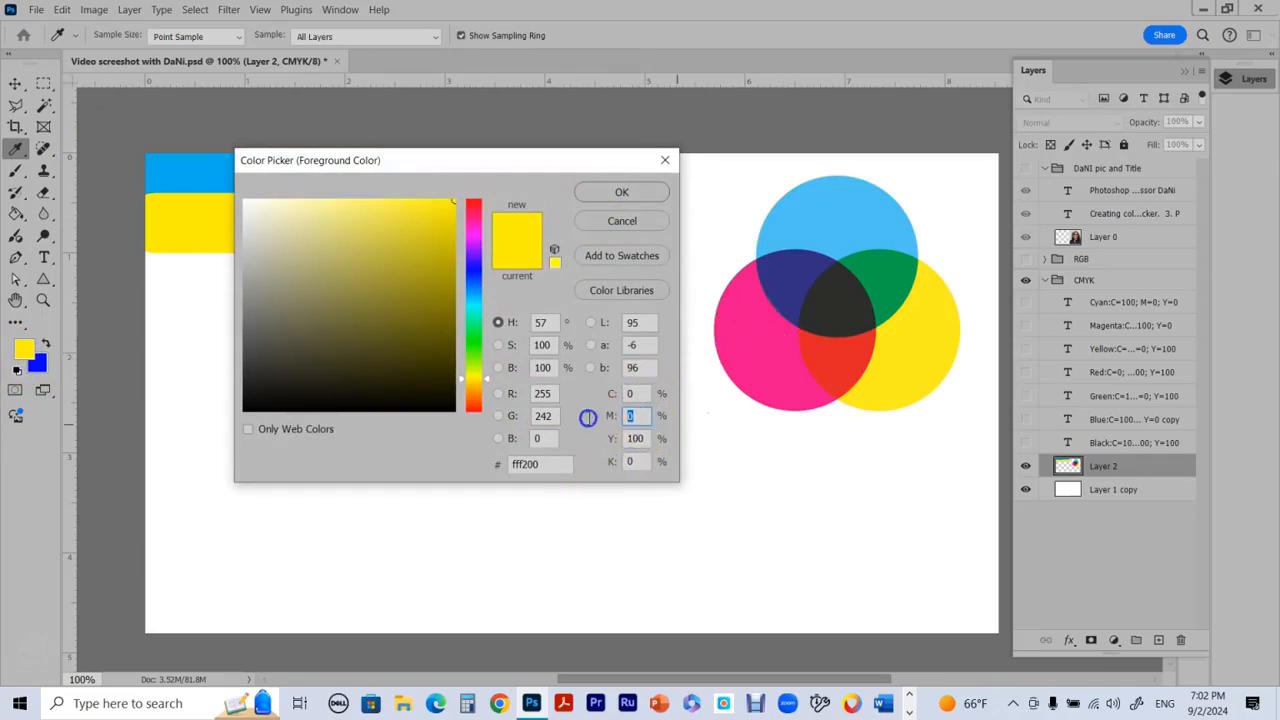
click(626, 394)
click(636, 418)
text(100)
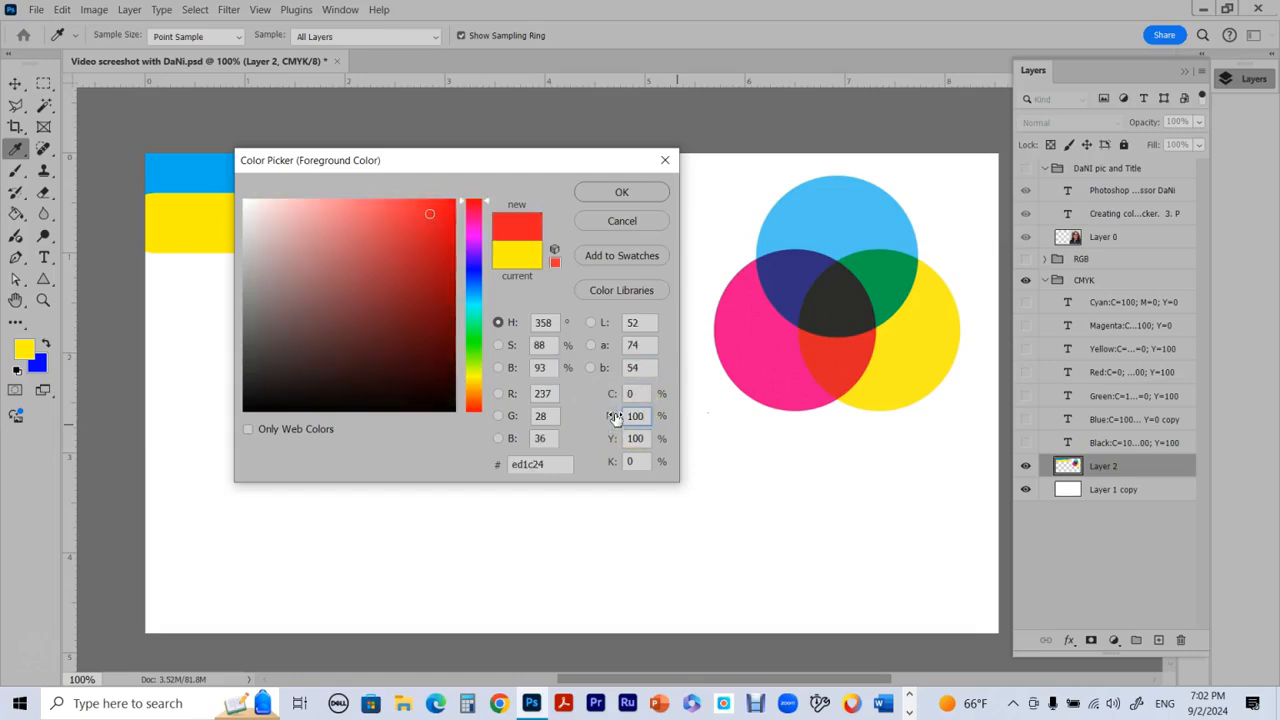
click(645, 438)
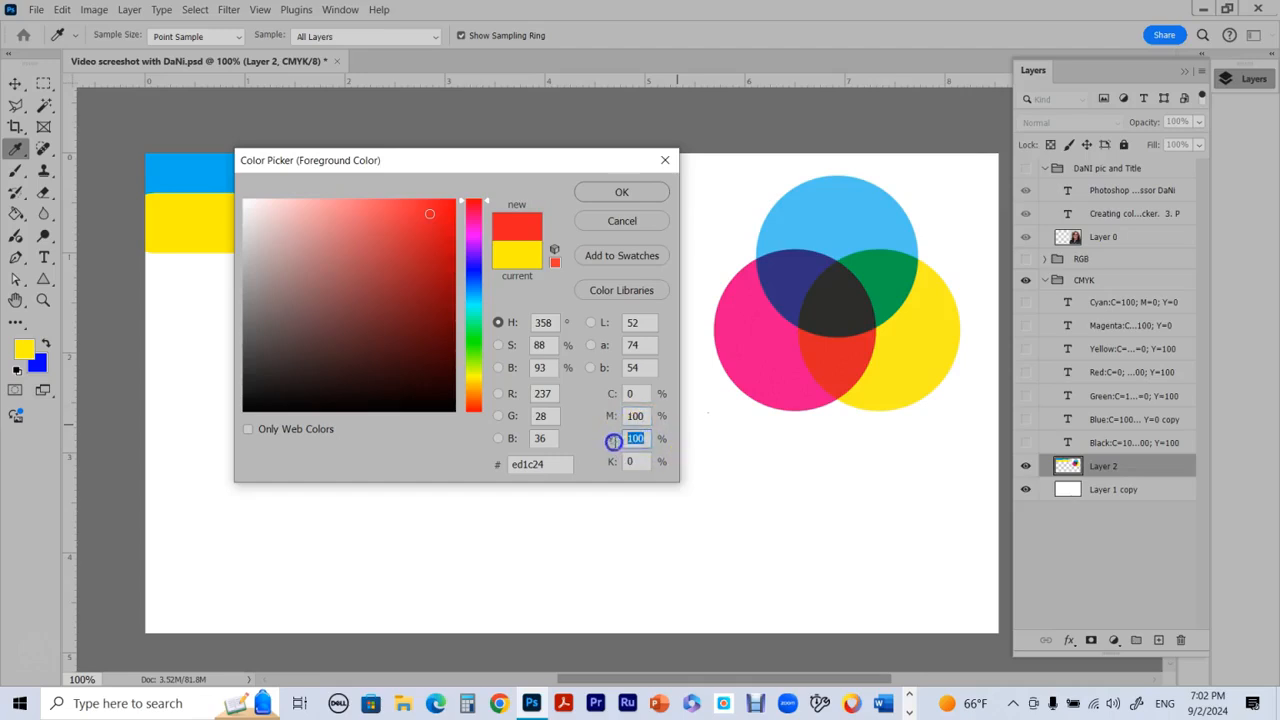
text(0)
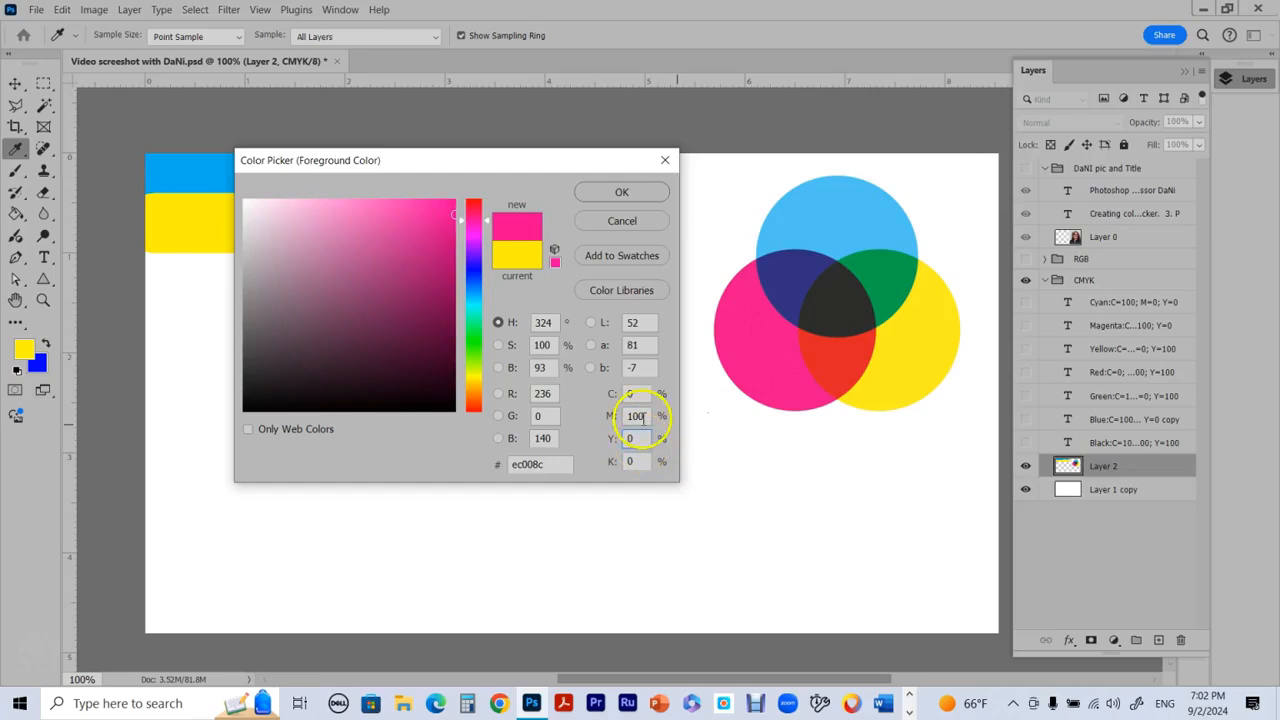
click(647, 416)
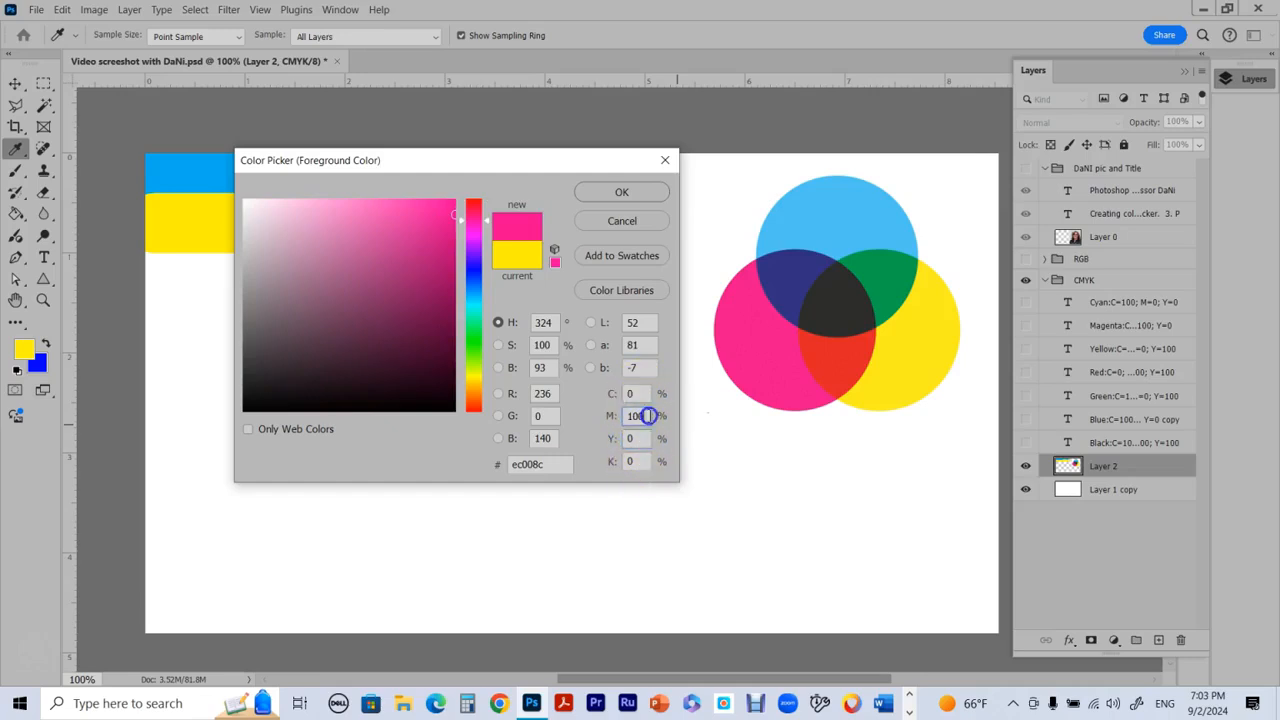
click(624, 192)
key(b)
mouse_move(151, 276)
mouse_down()
mouse_move(369, 282)
mouse_move(566, 267)
mouse_move(155, 291)
mouse_up()
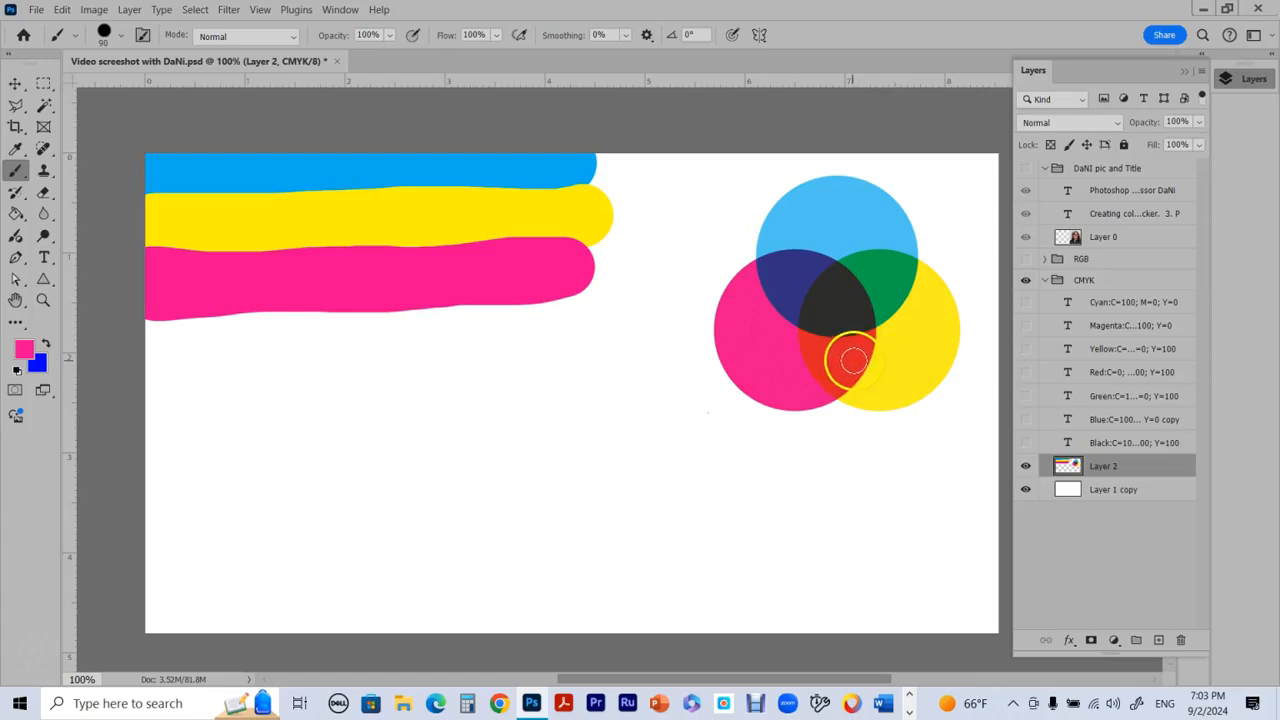
- Set the foreground color to blue with C 100, M 100, Y 0 and K 0, and brush a horizontal stripe directly below the magenta one
click(24, 350)
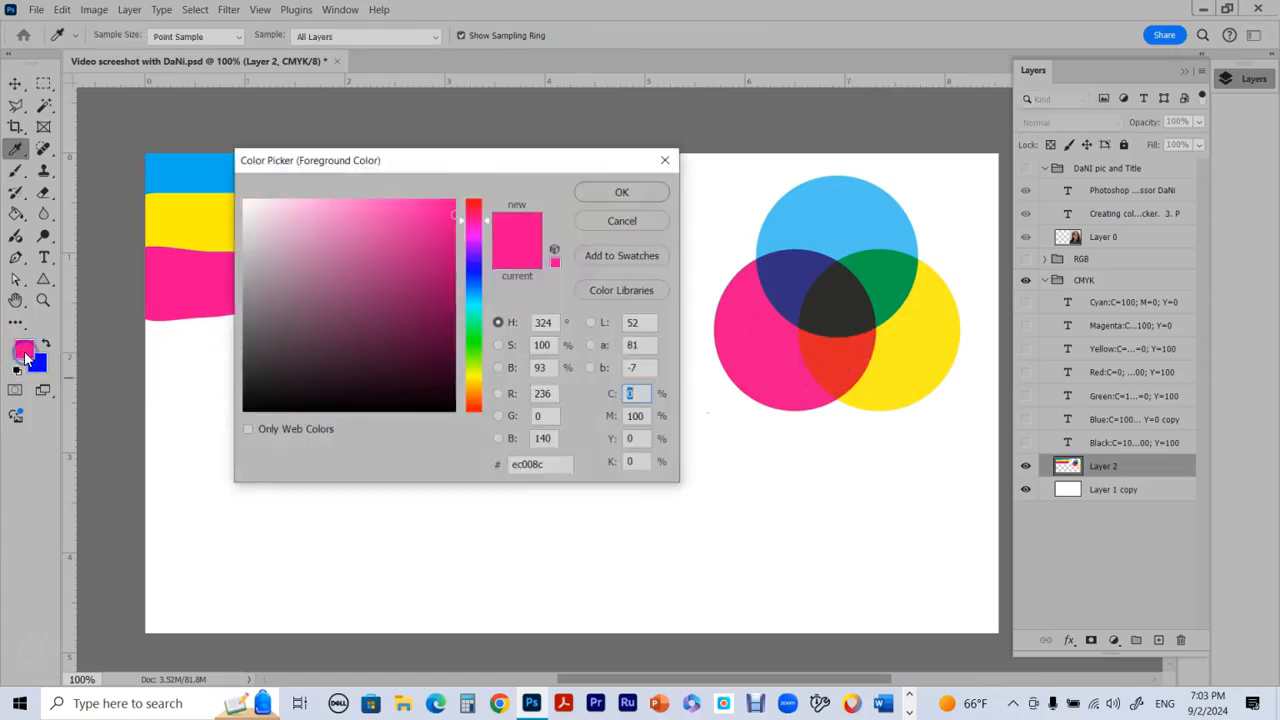
drag(546, 168, 601, 349)
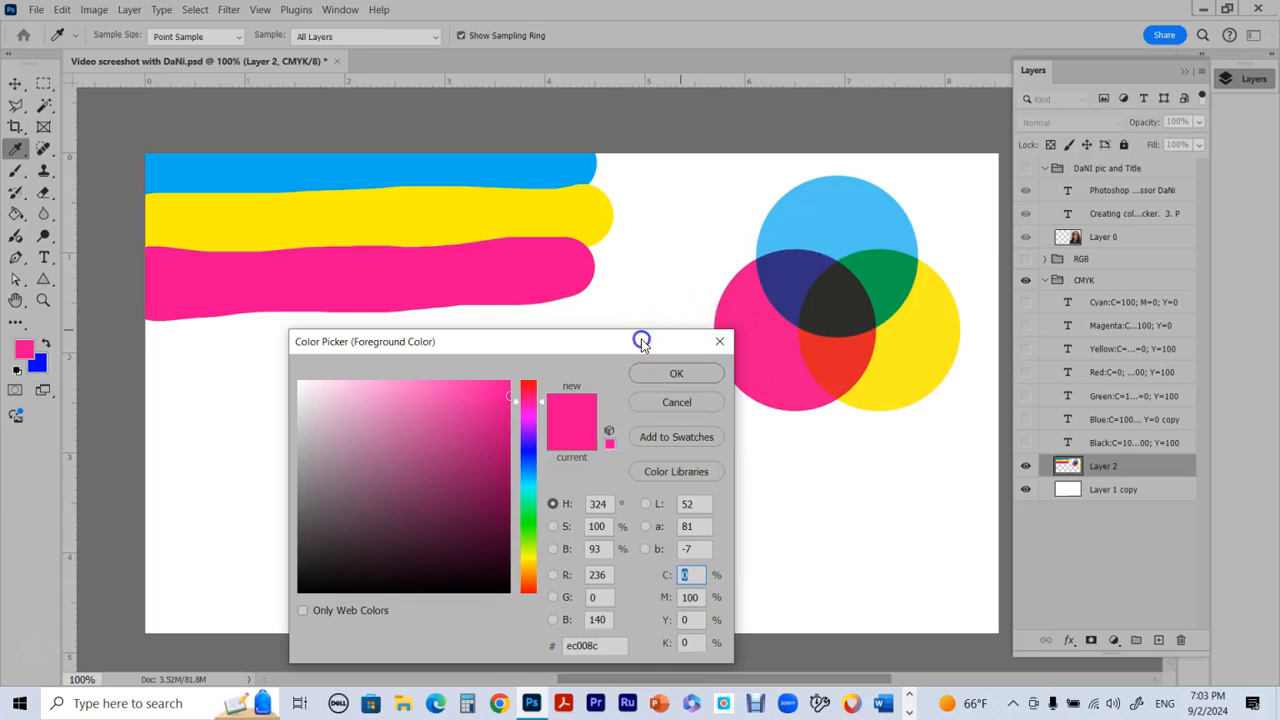
drag(641, 341, 630, 266)
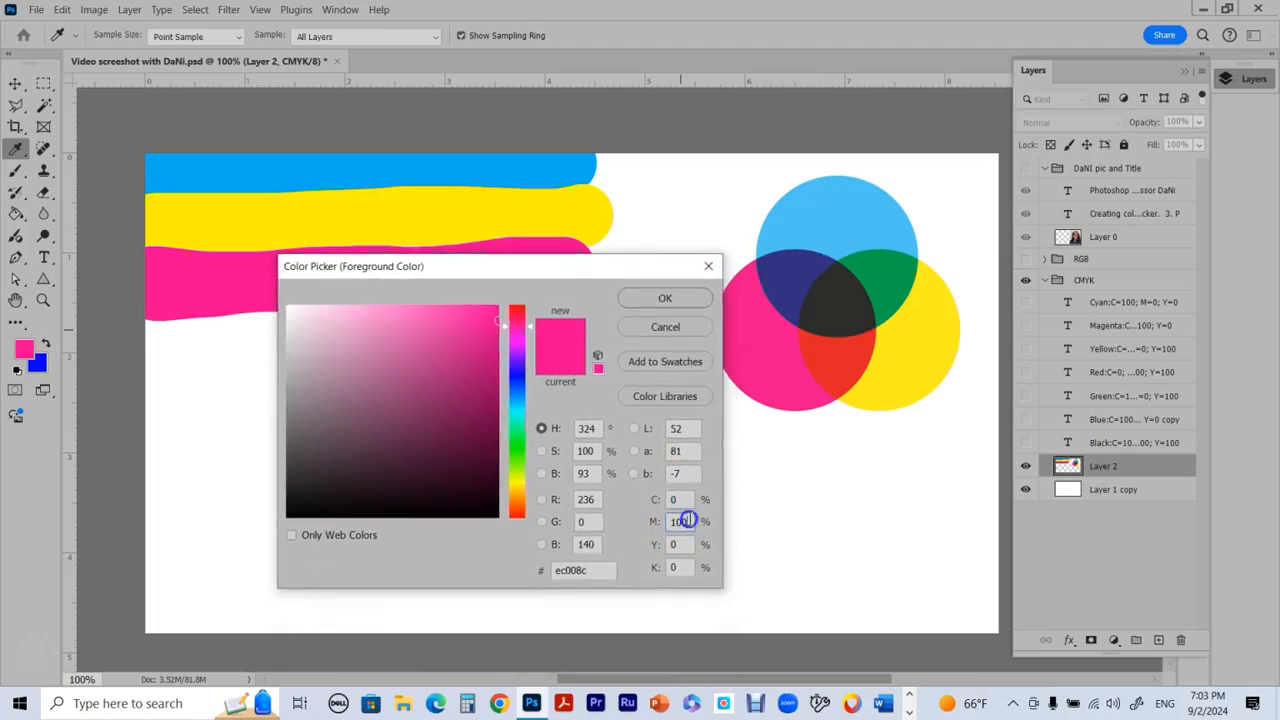
click(651, 499)
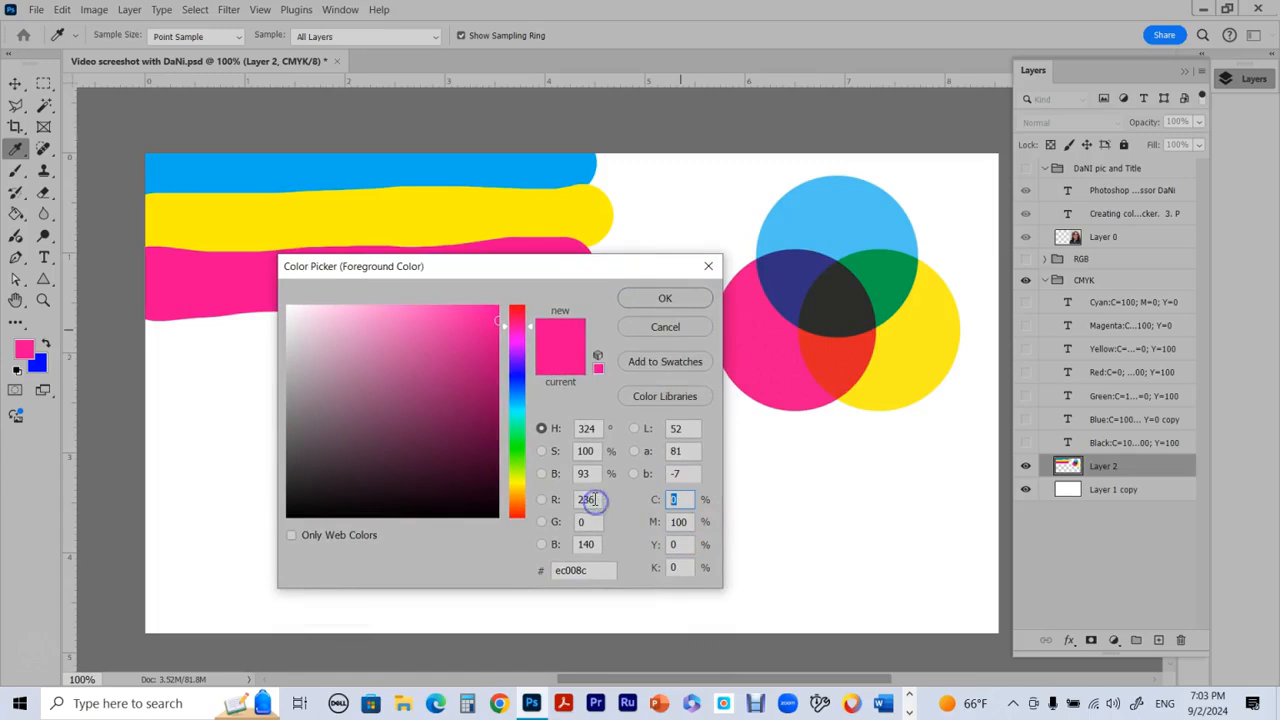
text(100)
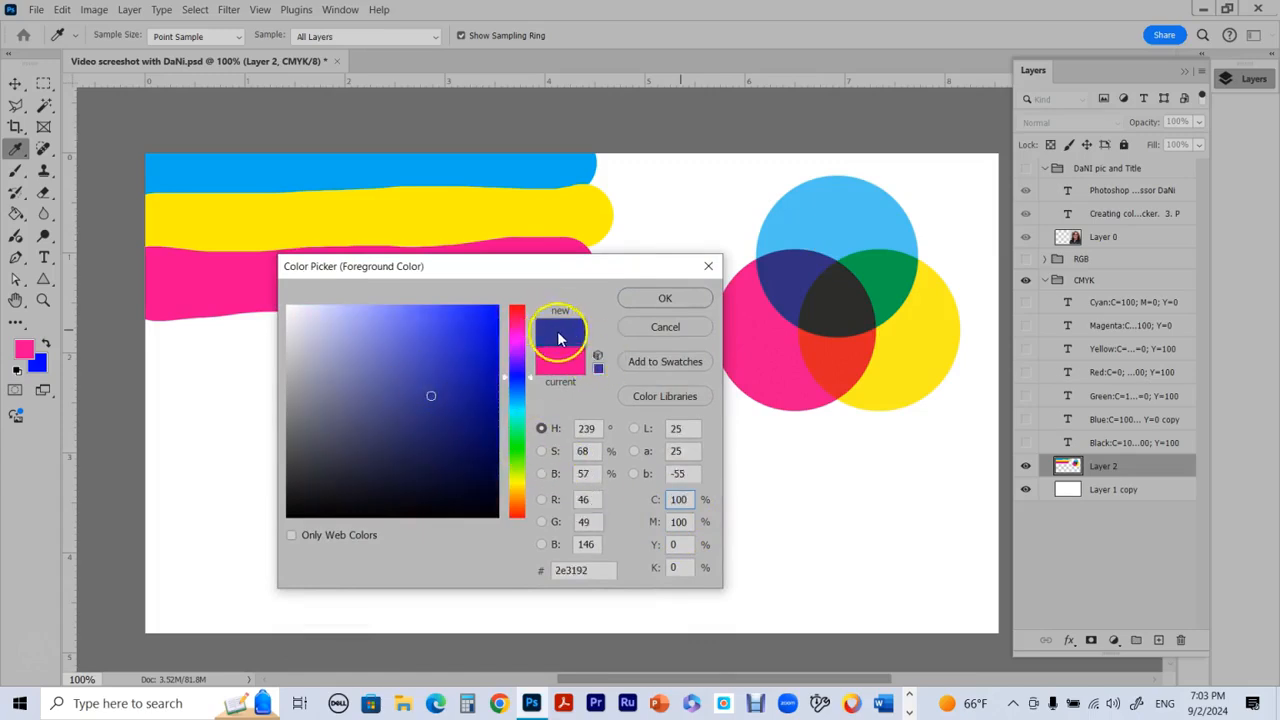
click(668, 298)
key(b)
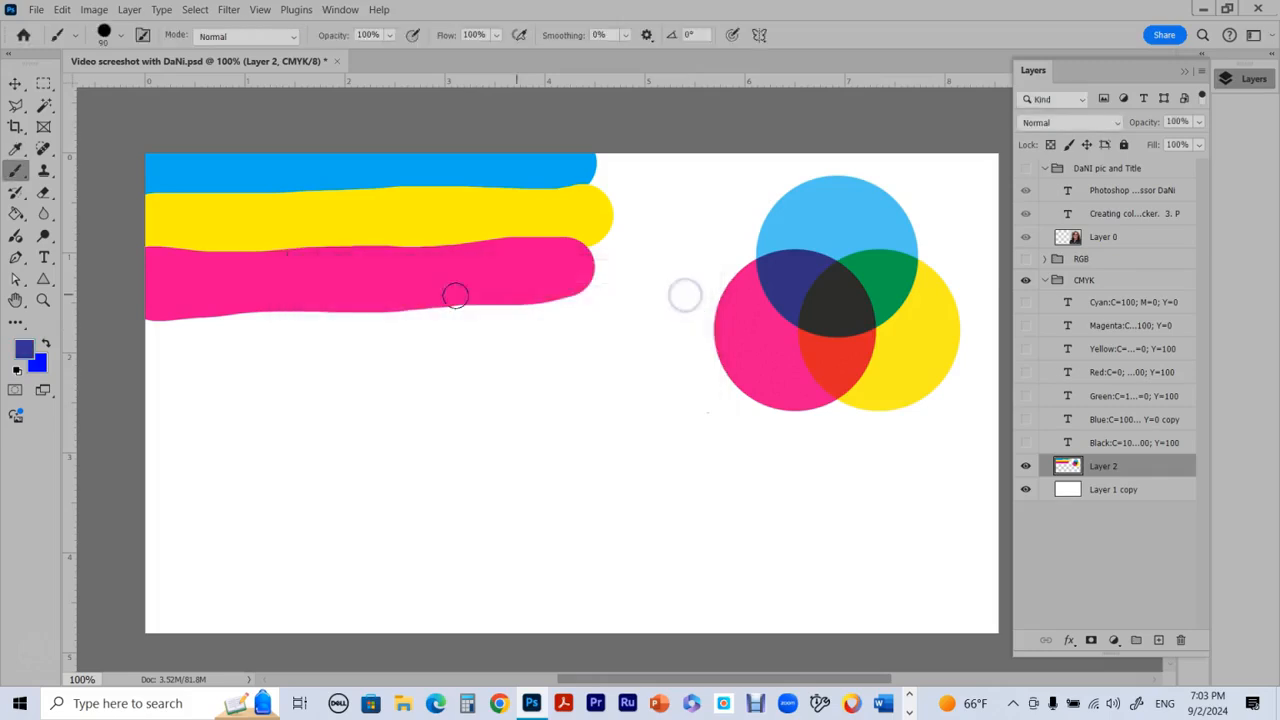
drag(143, 331, 563, 326)
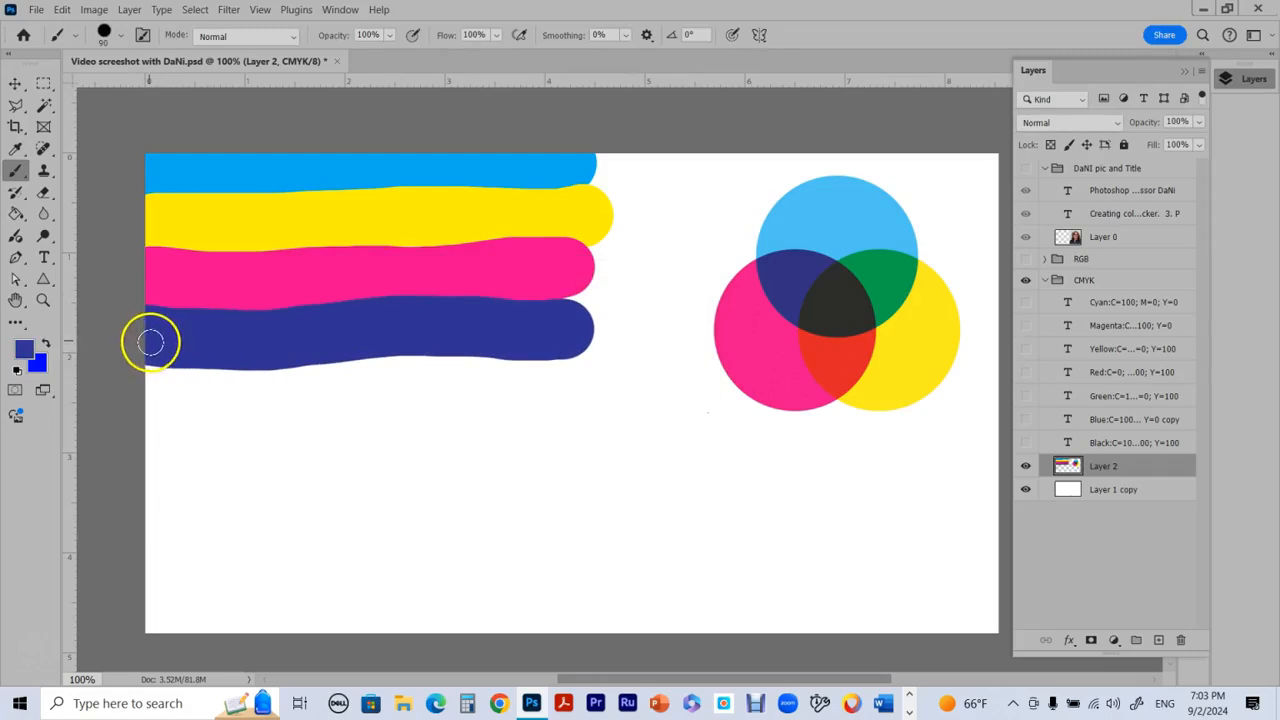
drag(259, 336, 564, 324)
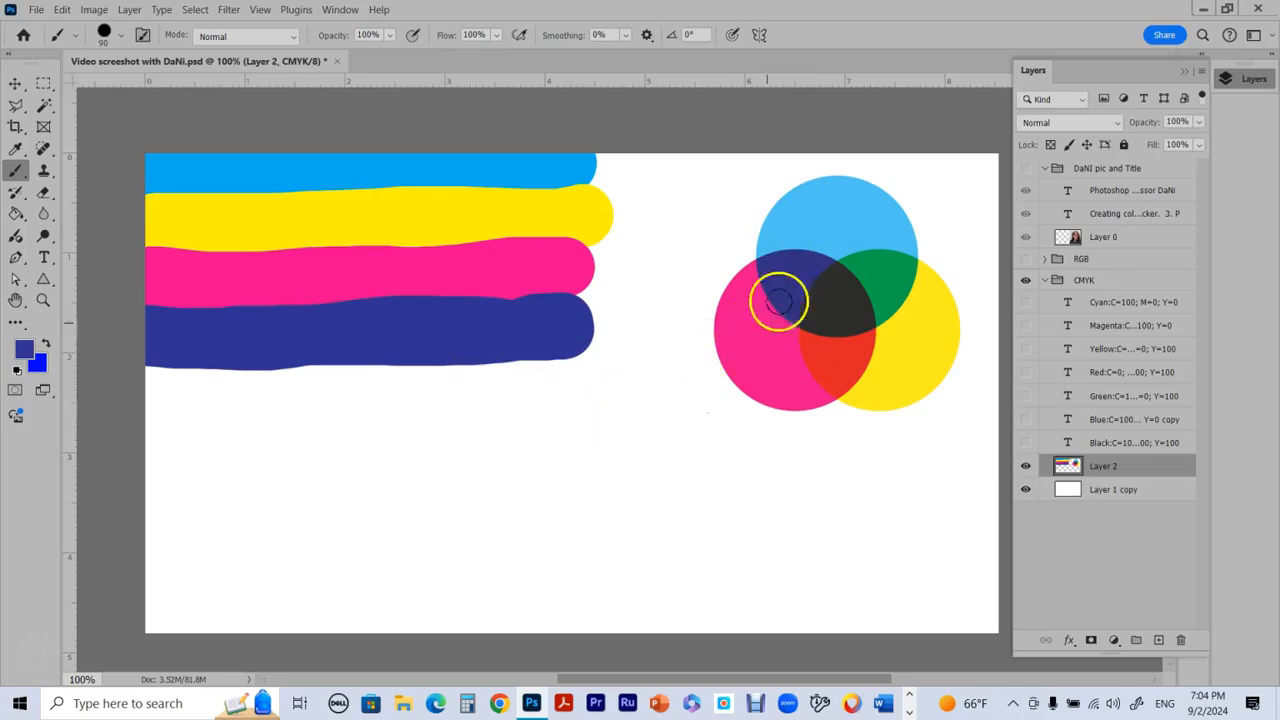
- Set the foreground color to green with C 100, M 0, Y 100 and K 0, and brush a horizontal stripe directly below the blue one
click(25, 348)
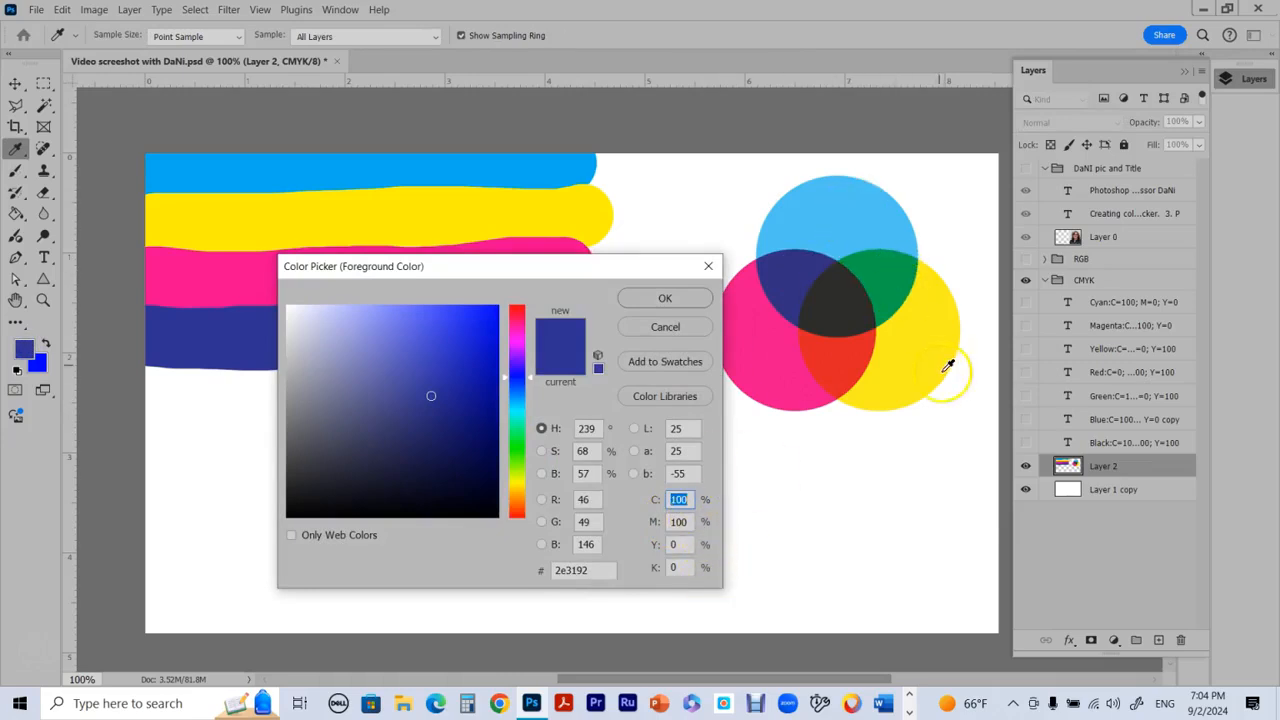
key(Tab)
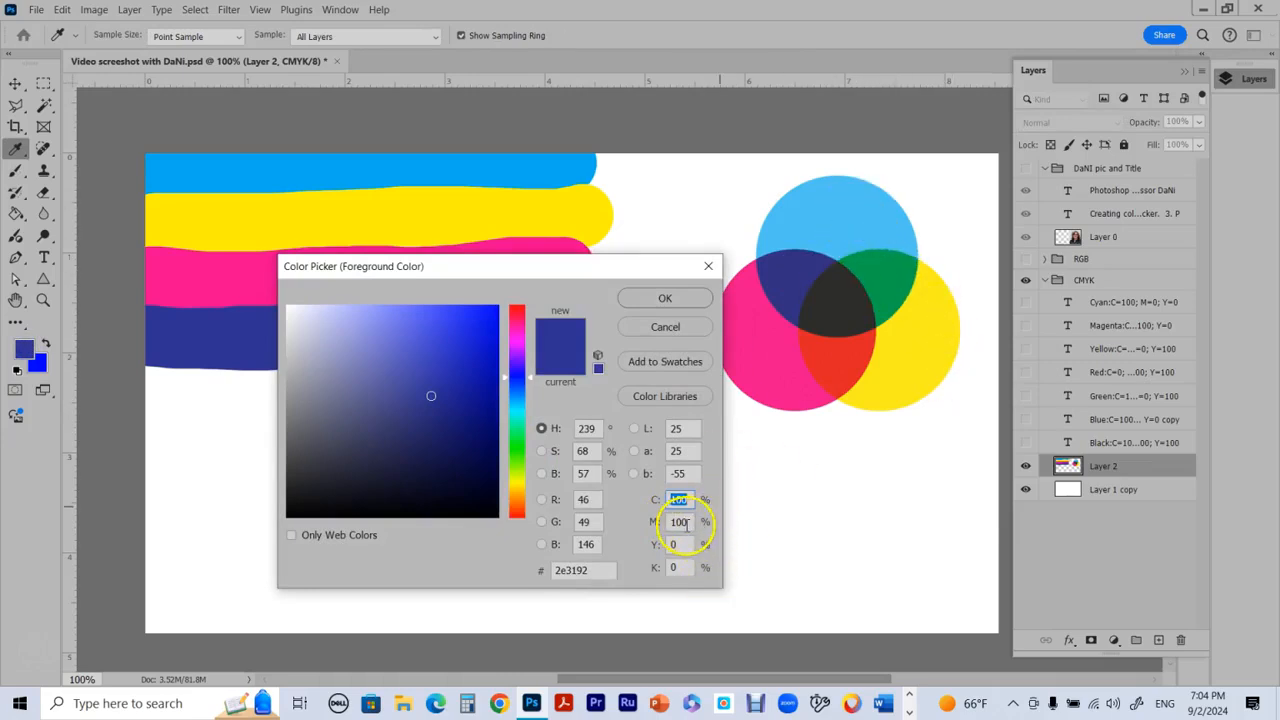
text(0)
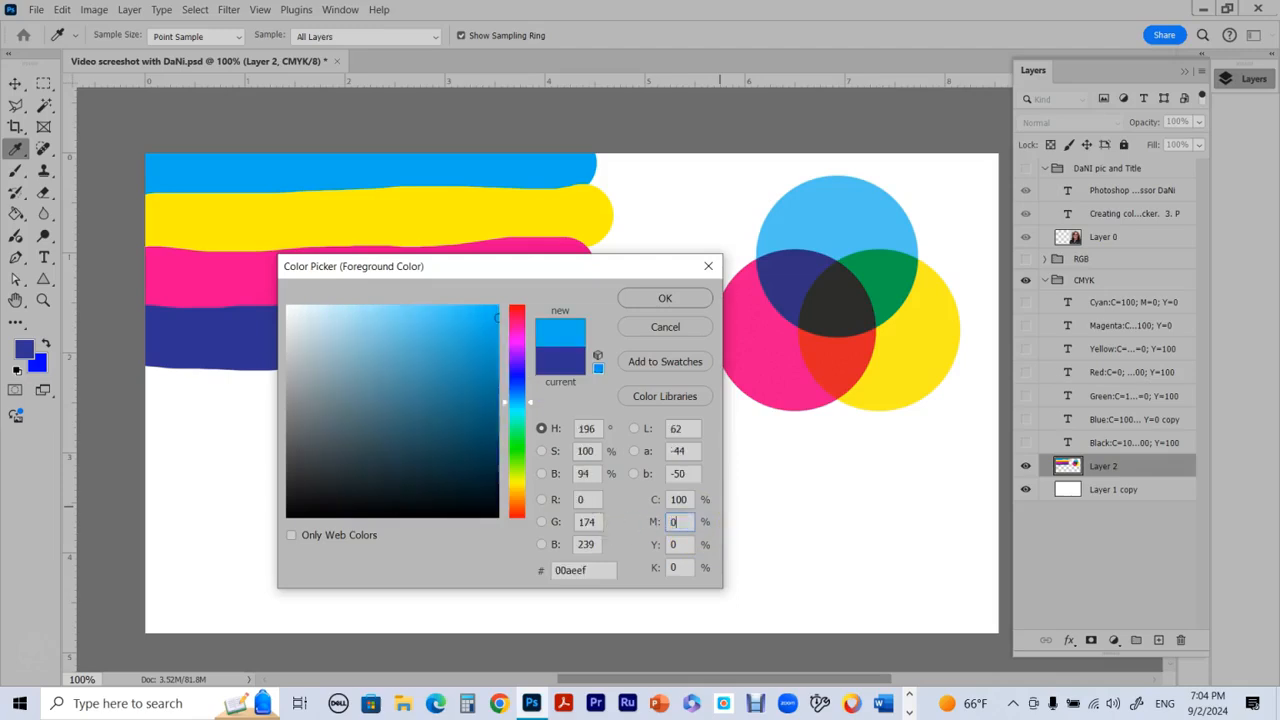
click(661, 543)
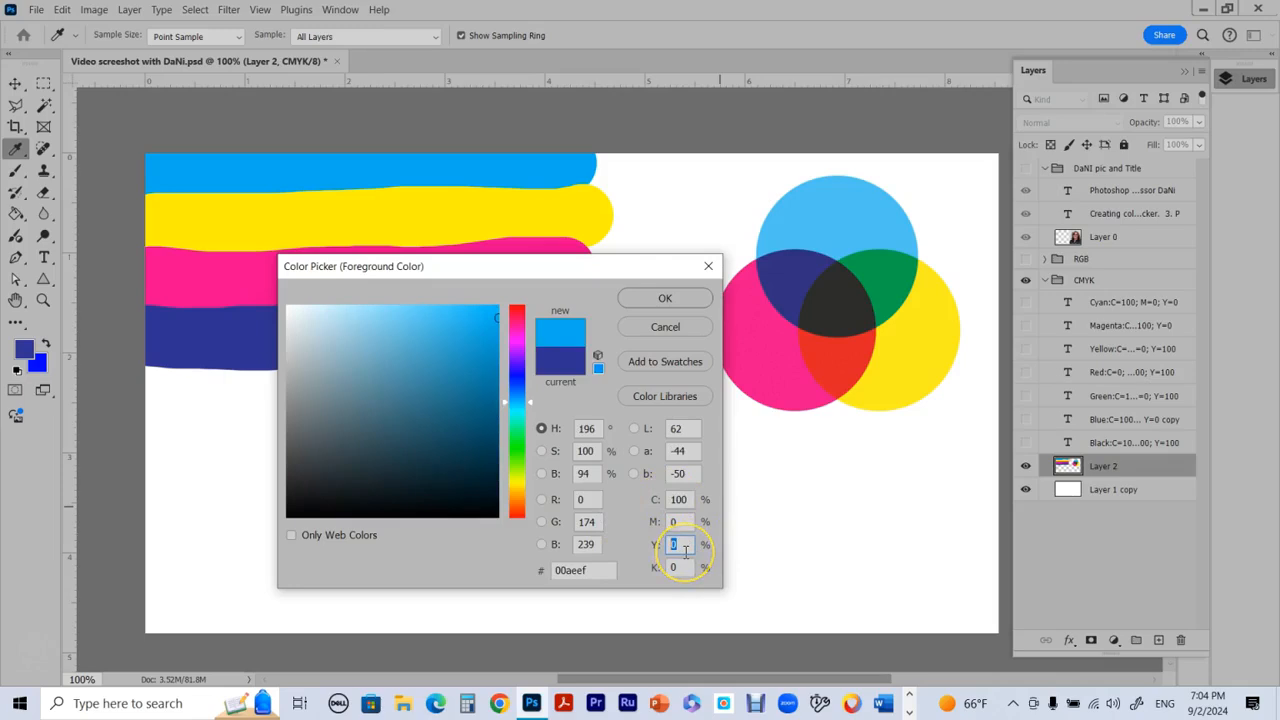
text(100)
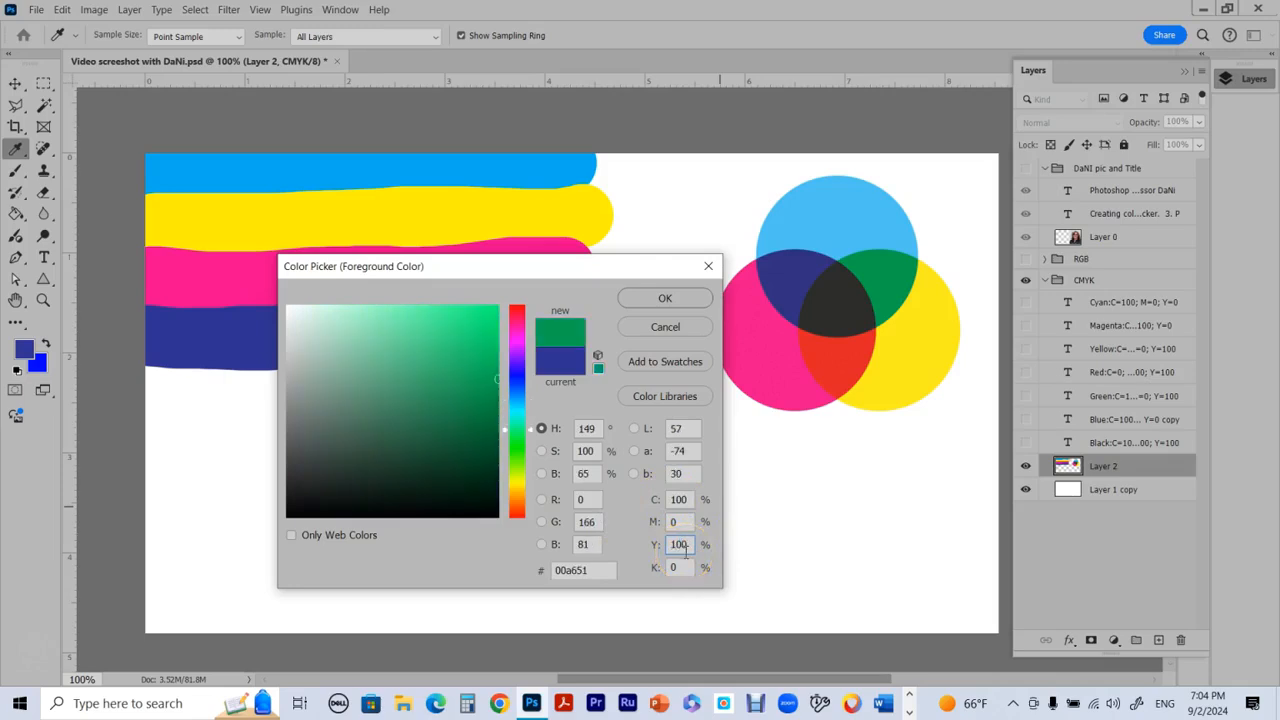
click(665, 297)
key(b)
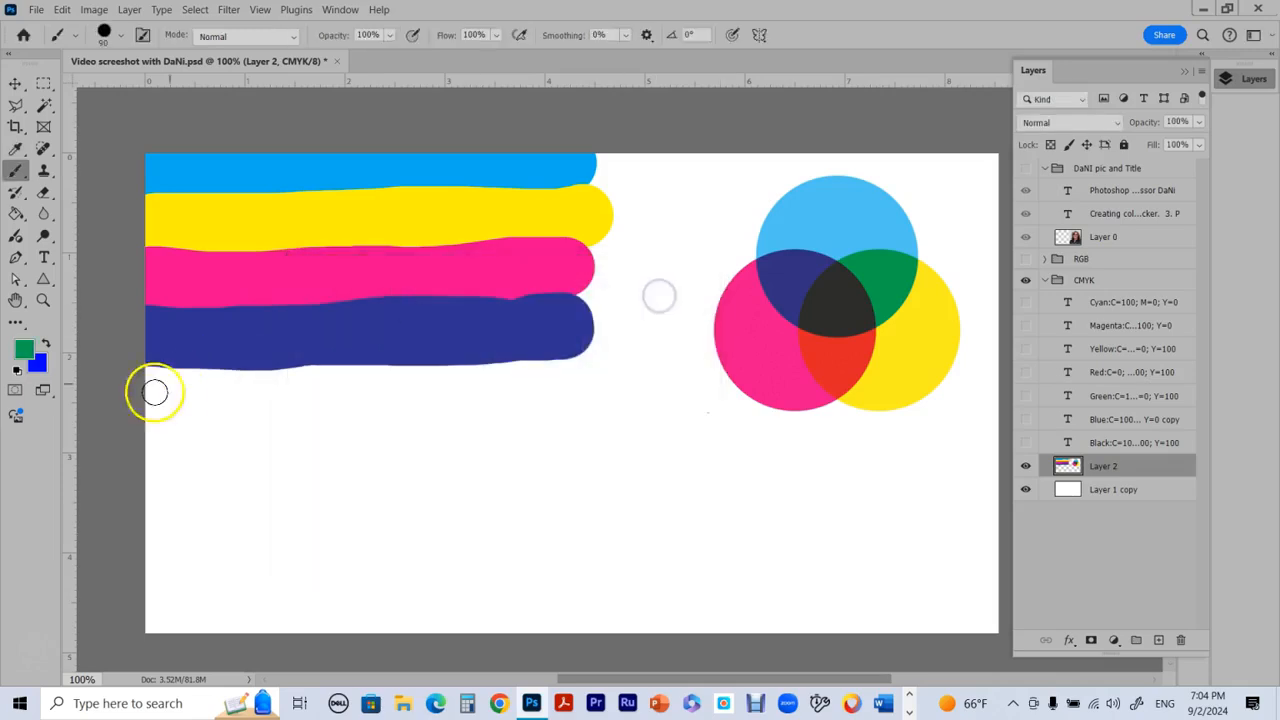
drag(125, 382, 565, 373)
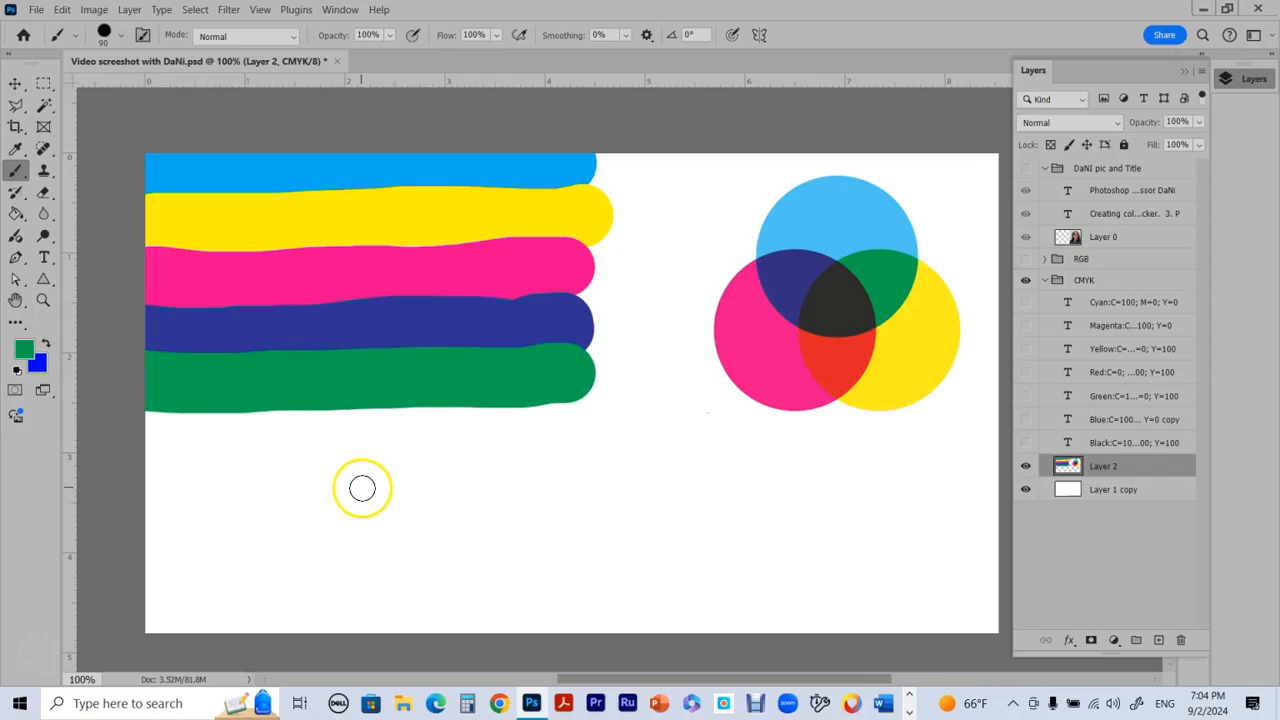
- Set the foreground color to red with C 0, M 100, Y 100 and K 0, and brush a horizontal stripe directly below the green one
click(23, 354)
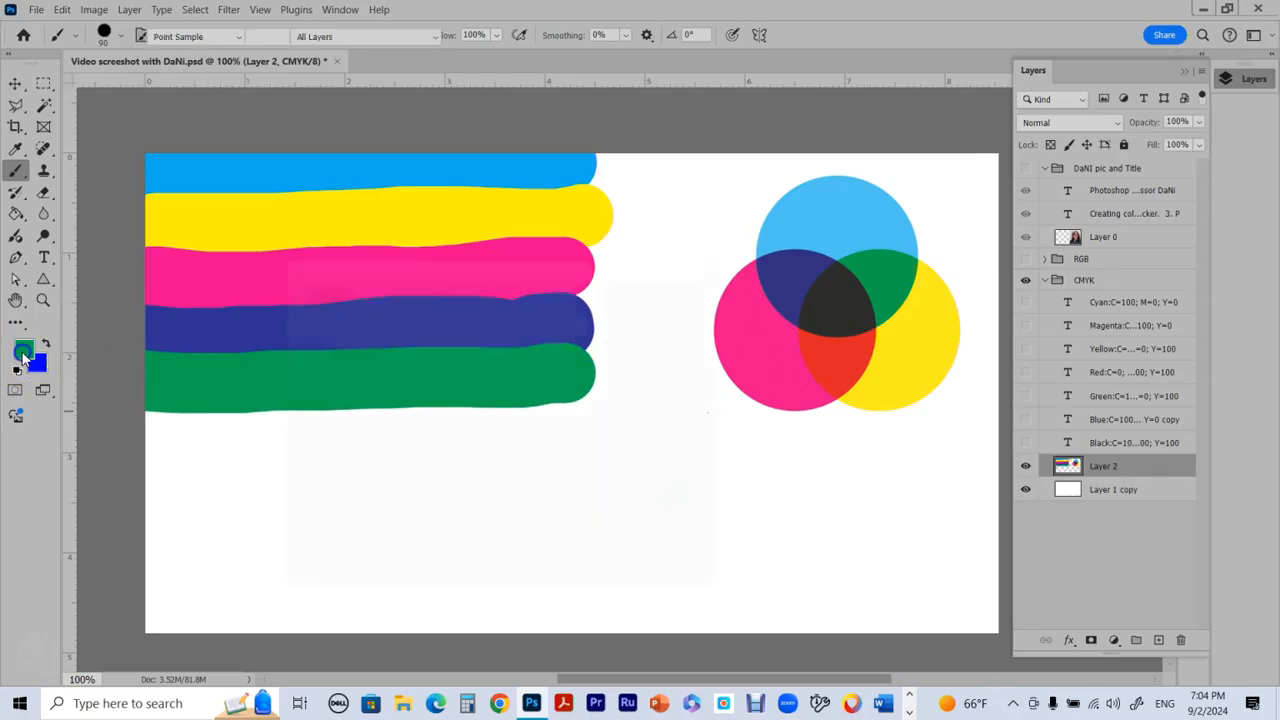
drag(527, 267, 548, 300)
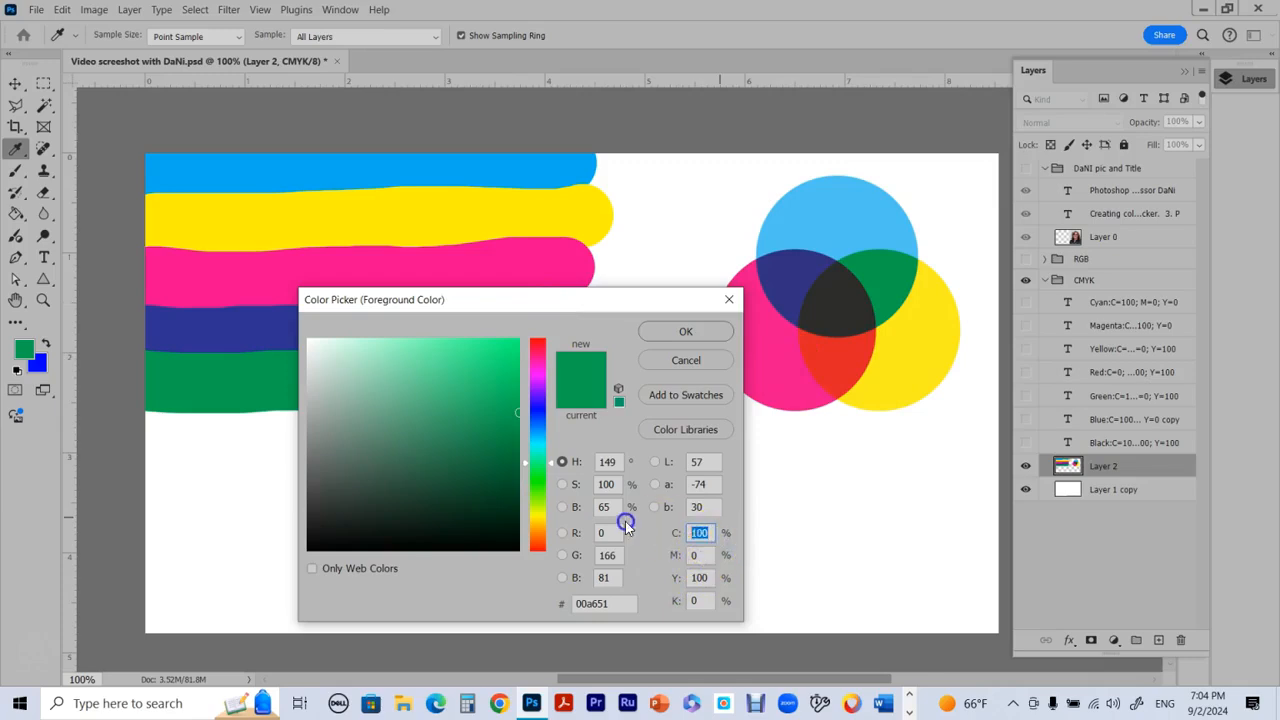
text(0)
click(703, 554)
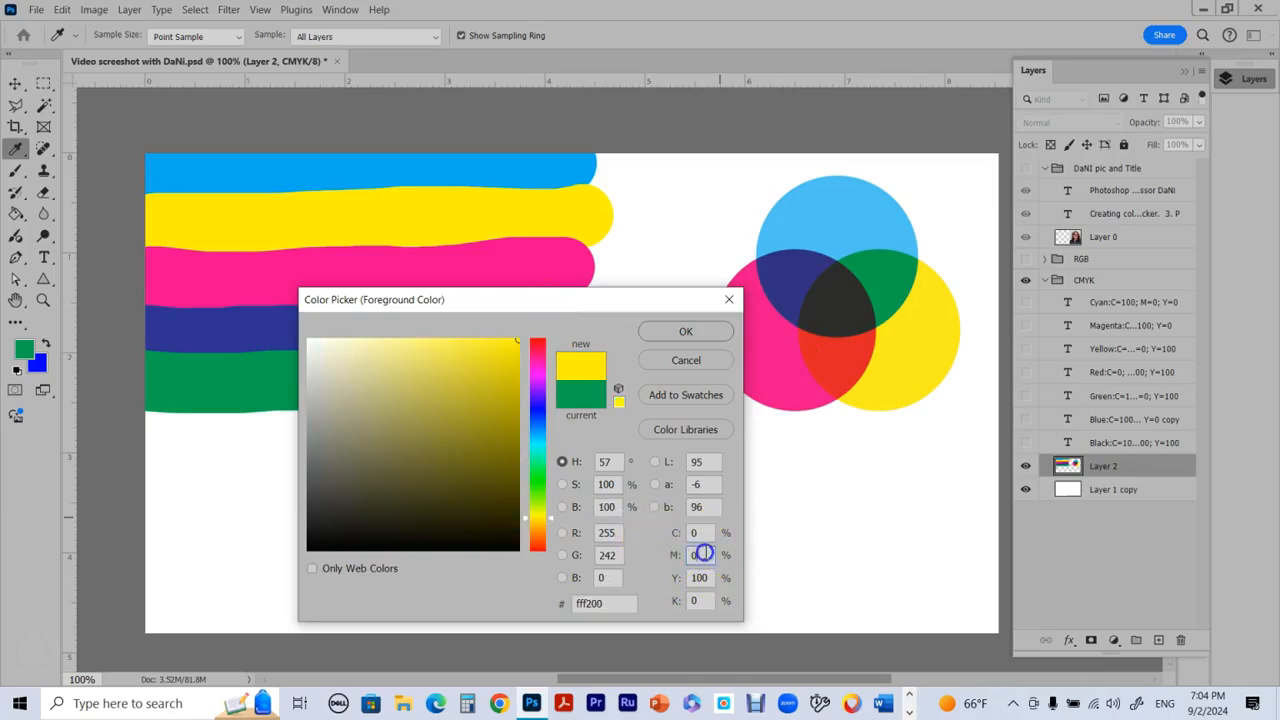
text(100)
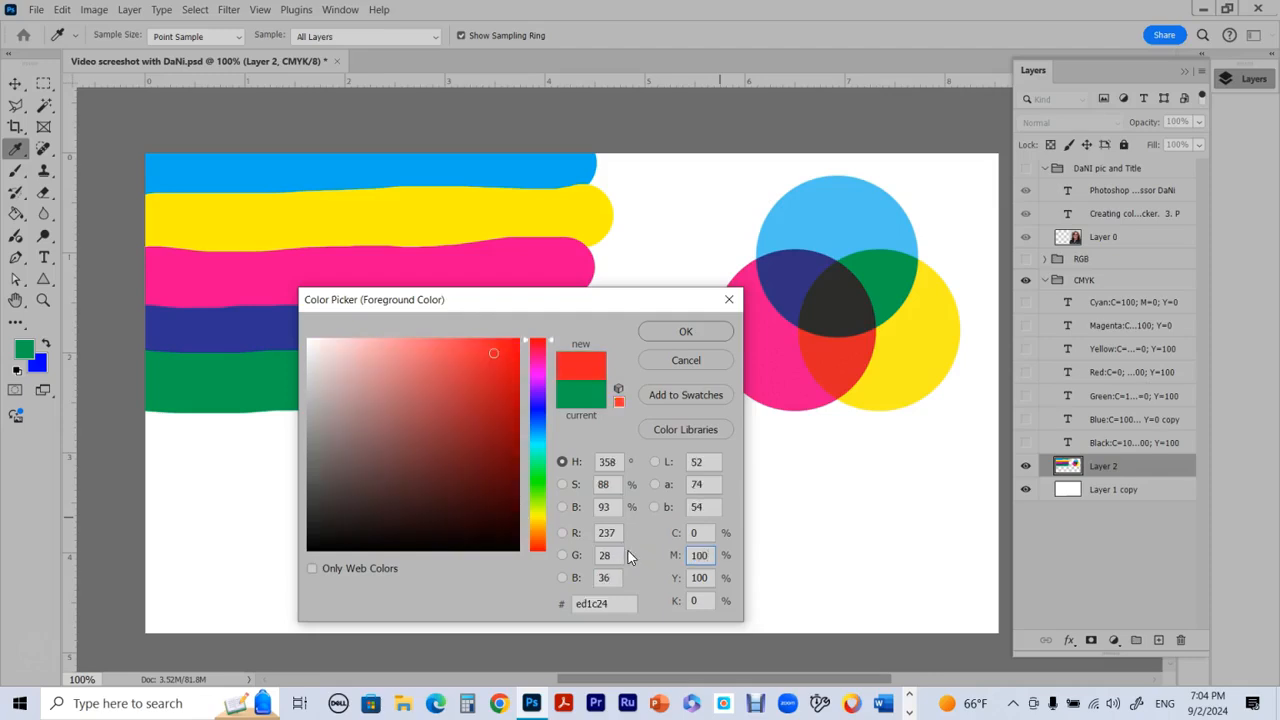
click(652, 332)
key(b)
mouse_move(140, 430)
mouse_down()
mouse_move(244, 442)
mouse_move(574, 420)
mouse_move(133, 440)
mouse_up()
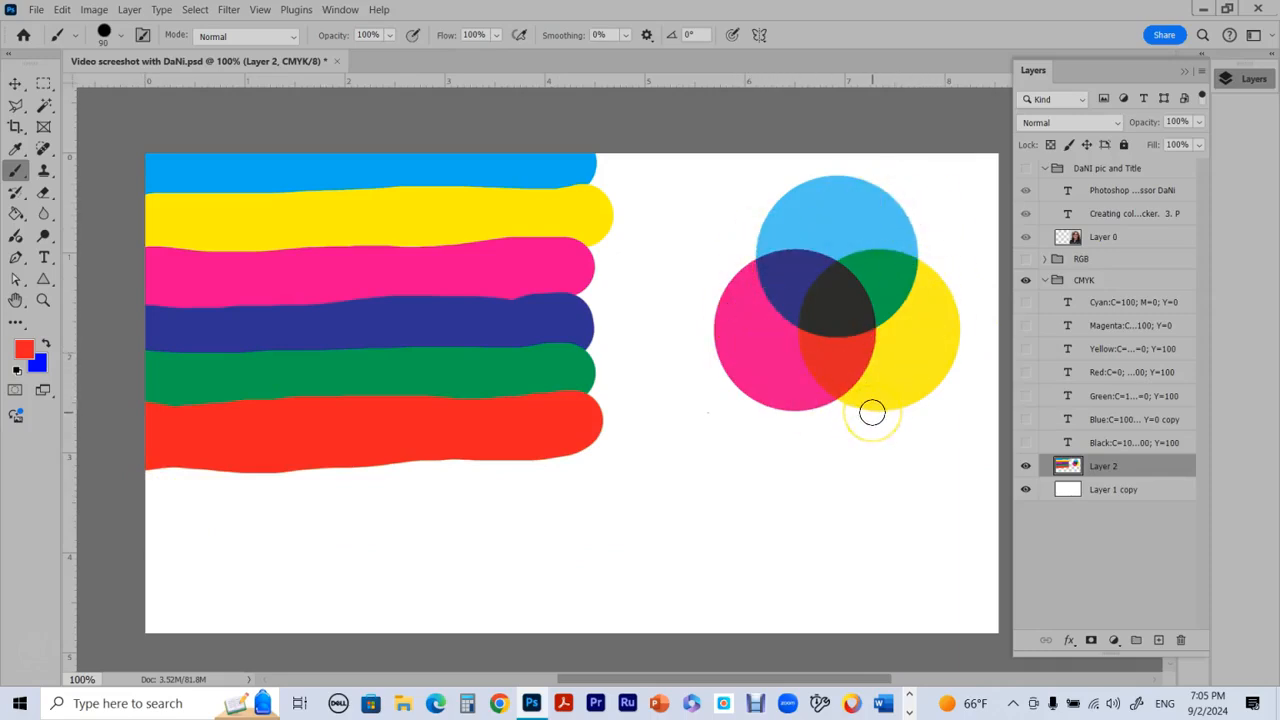
- Set the foreground color's cyan to 100, making the mix C 100, M 100, Y 100, with the Color Picker moved clear of the stripes
click(27, 354)
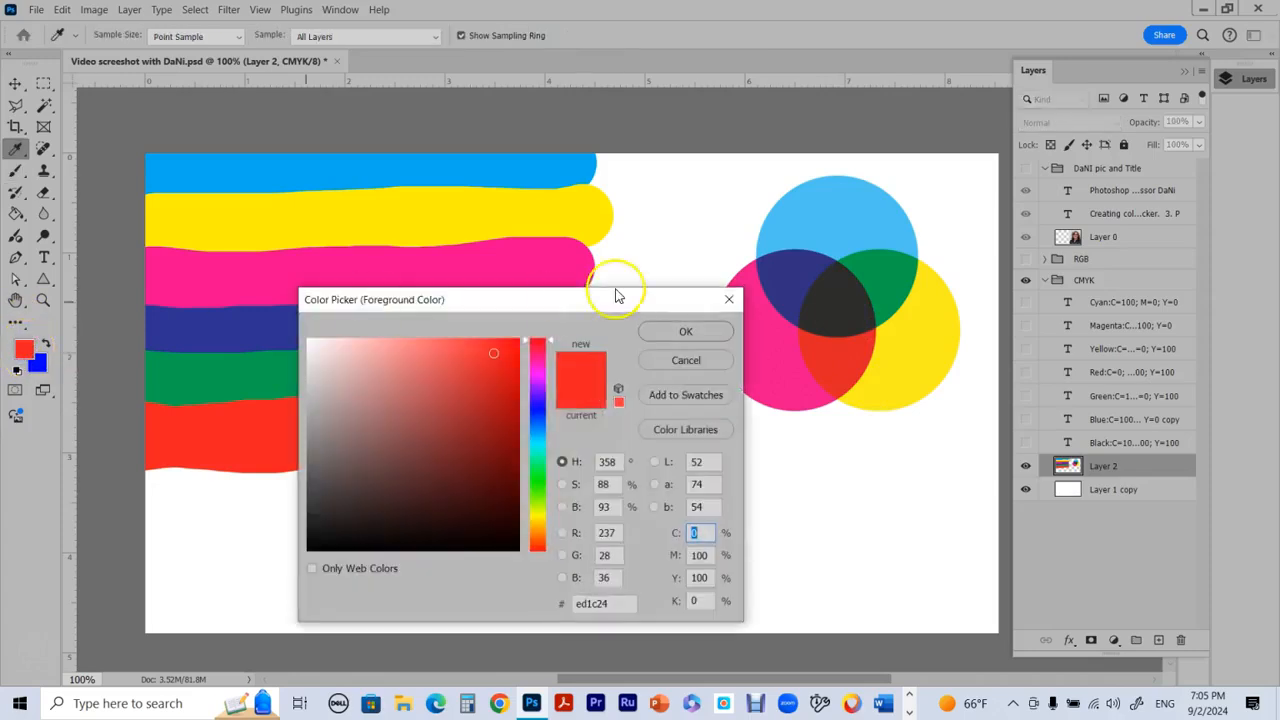
drag(614, 297, 770, 256)
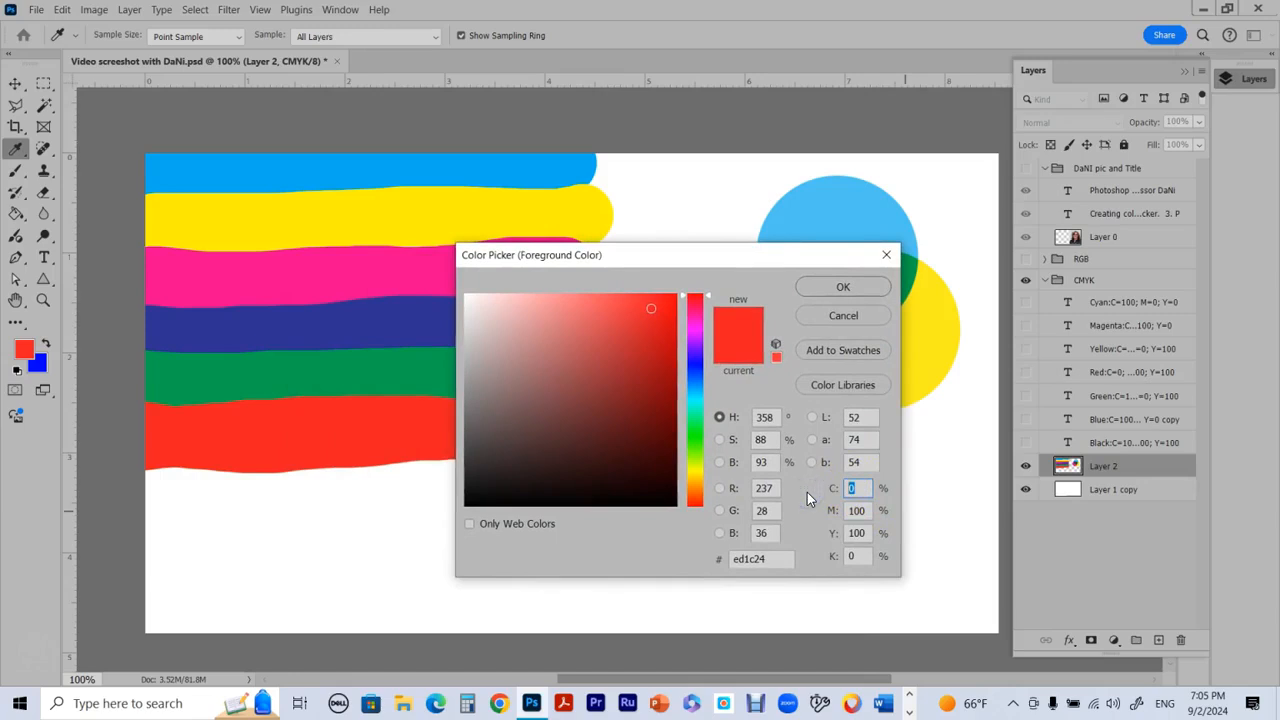
text(100)
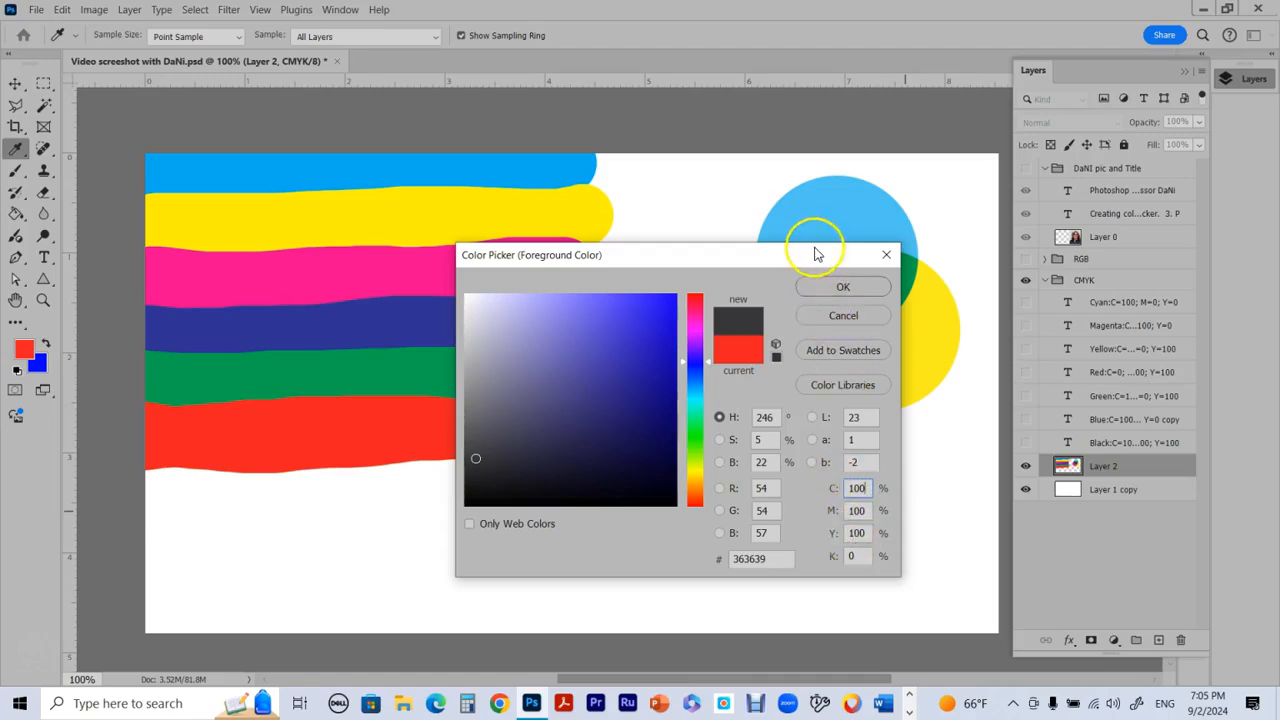
drag(813, 255, 716, 254)
drag(691, 233, 695, 228)
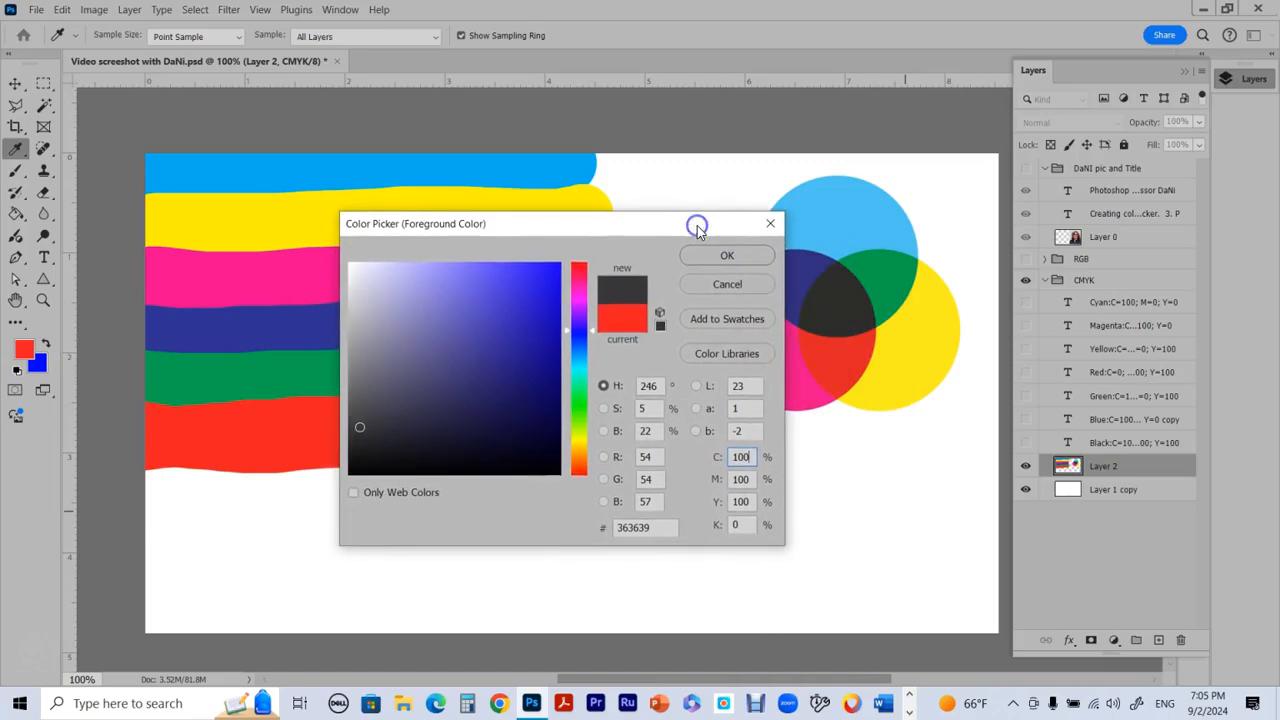
click(730, 456)
click(748, 480)
click(748, 501)
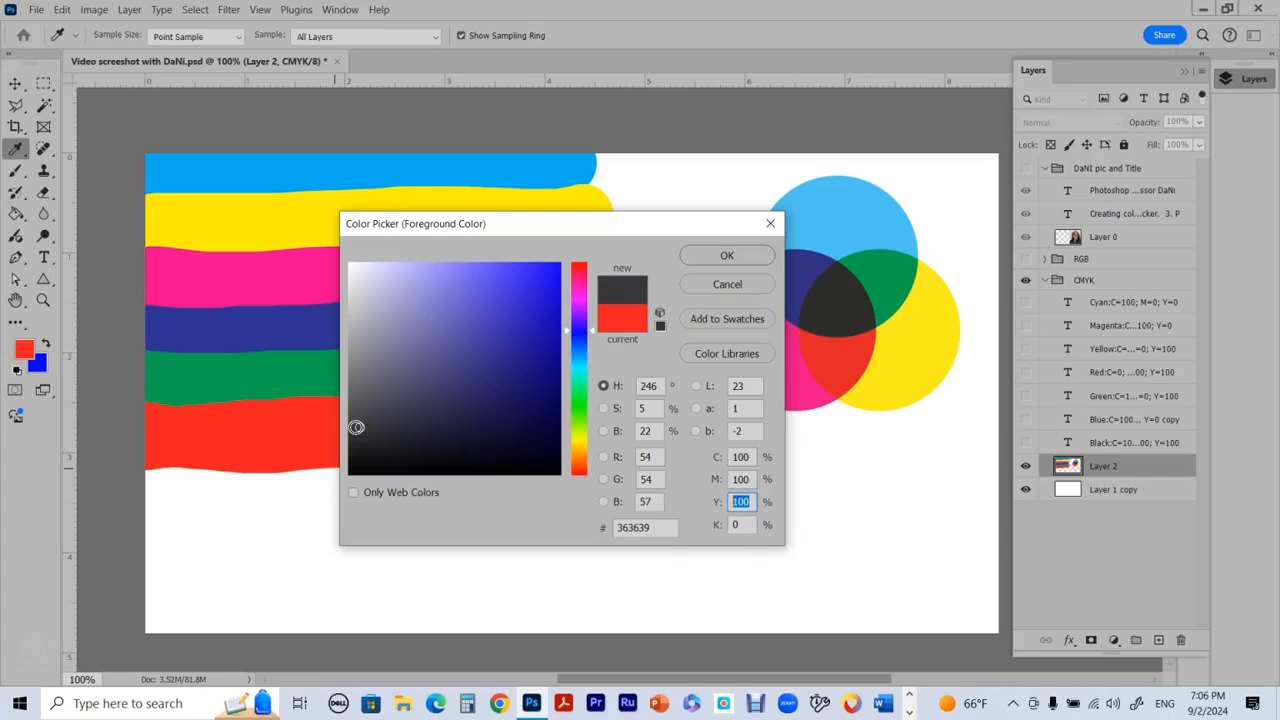
- Set the foreground color's K to 100 and brush a black horizontal stripe directly below the red one
click(740, 526)
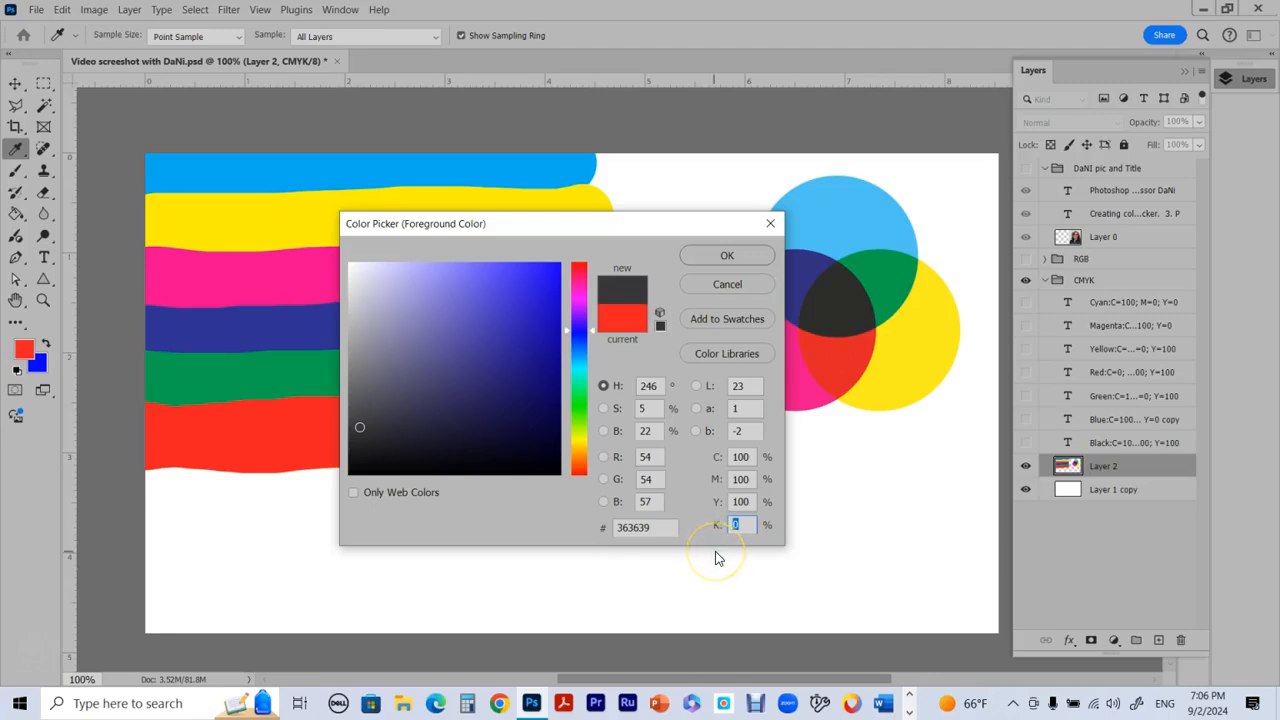
text(00)
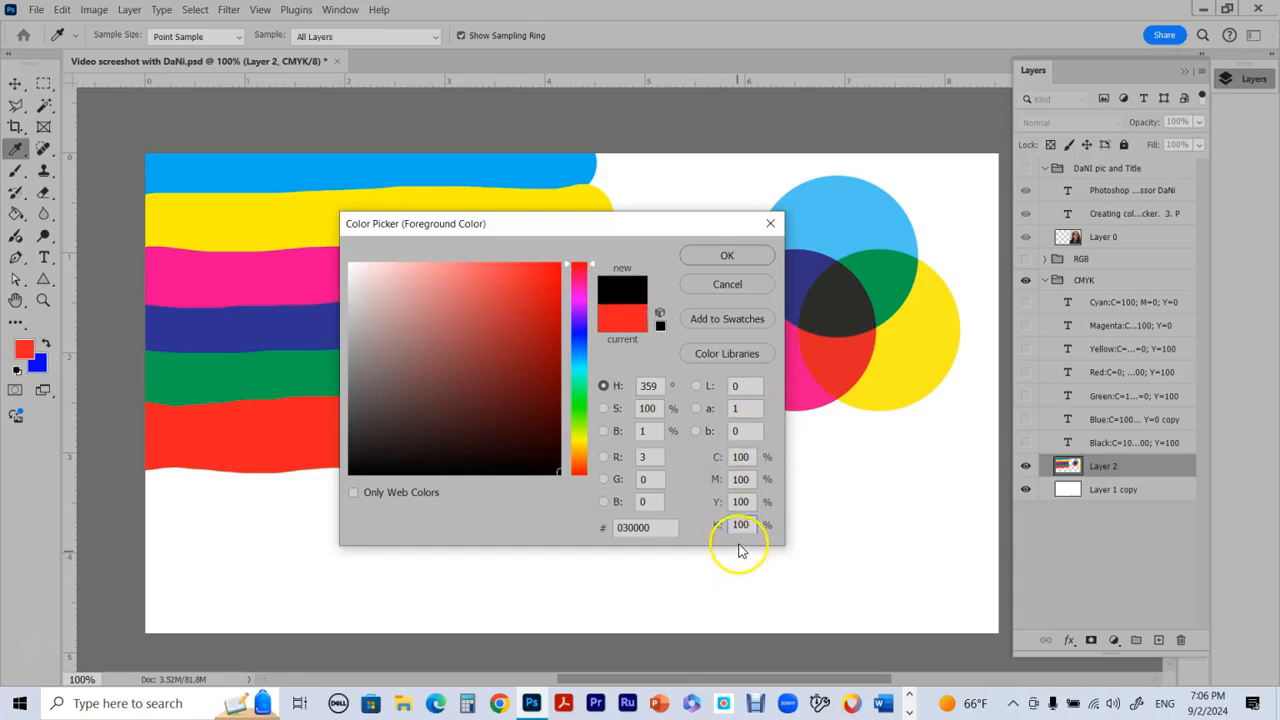
click(726, 258)
key(b)
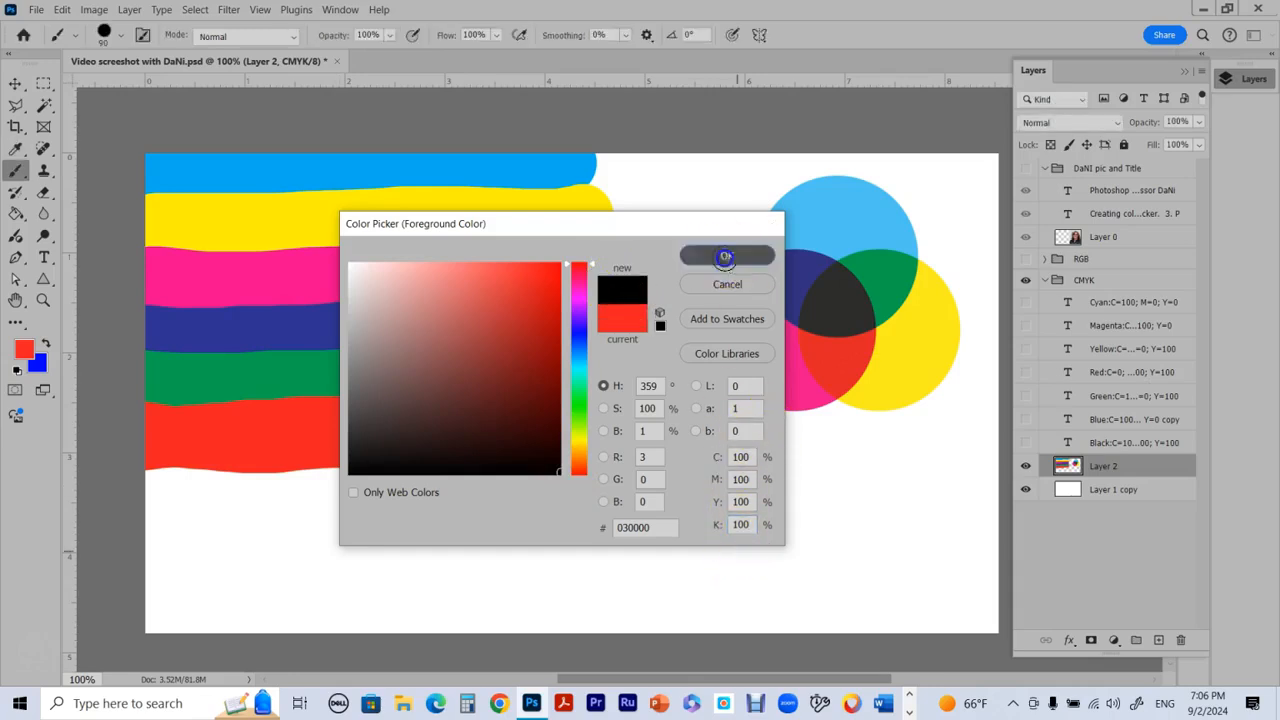
drag(149, 491, 573, 476)
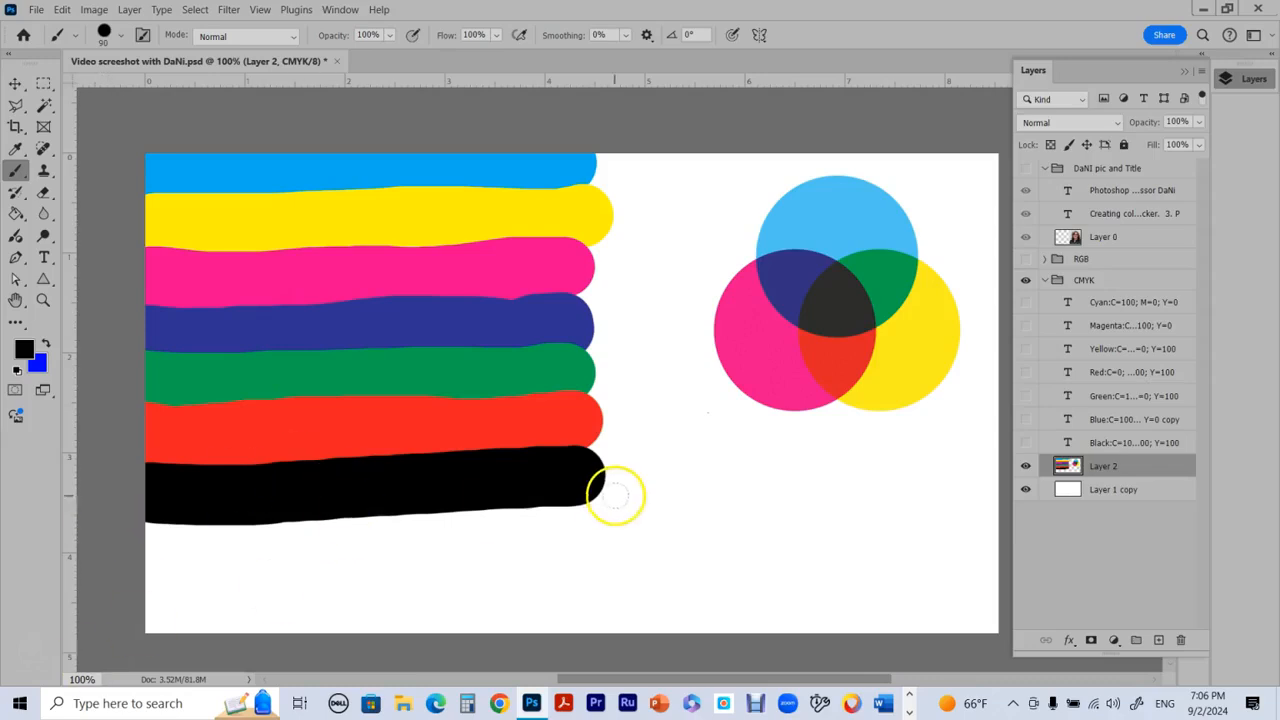
- Show the seven color value text layers in the CMYK group, and show the RGB group with its seven color value text layers
drag(1025, 303, 1025, 421)
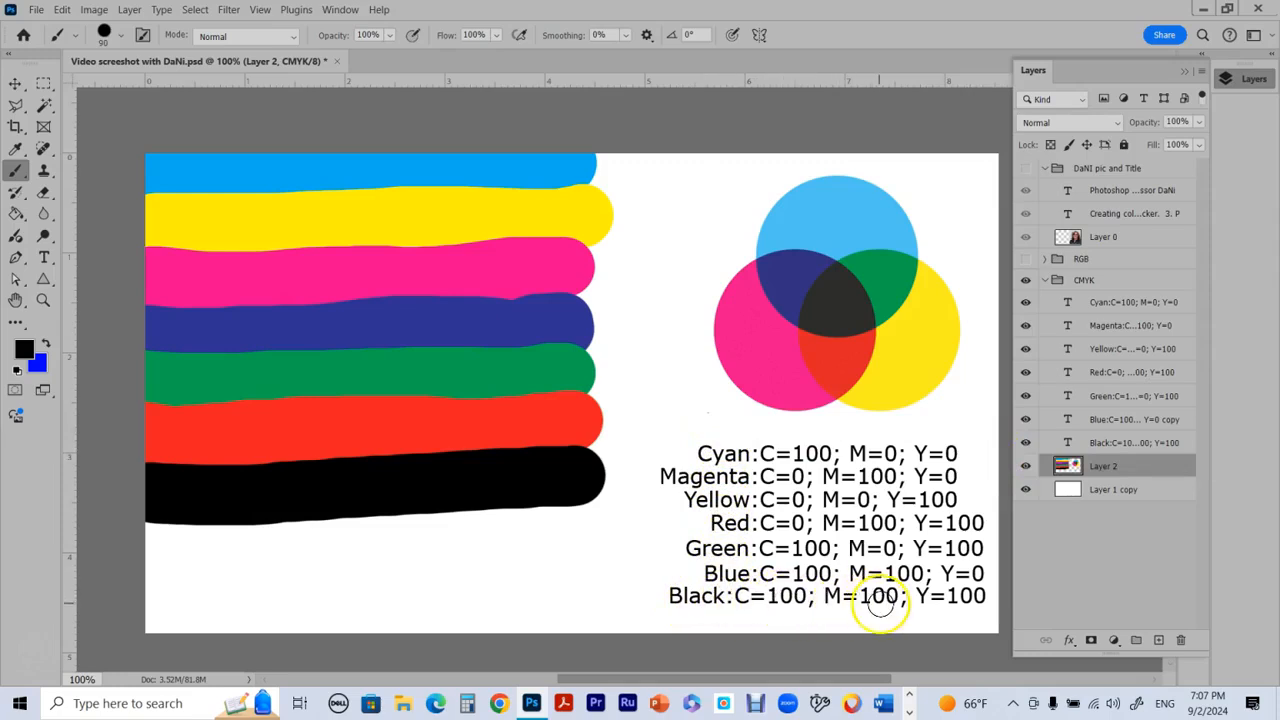
click(1026, 257)
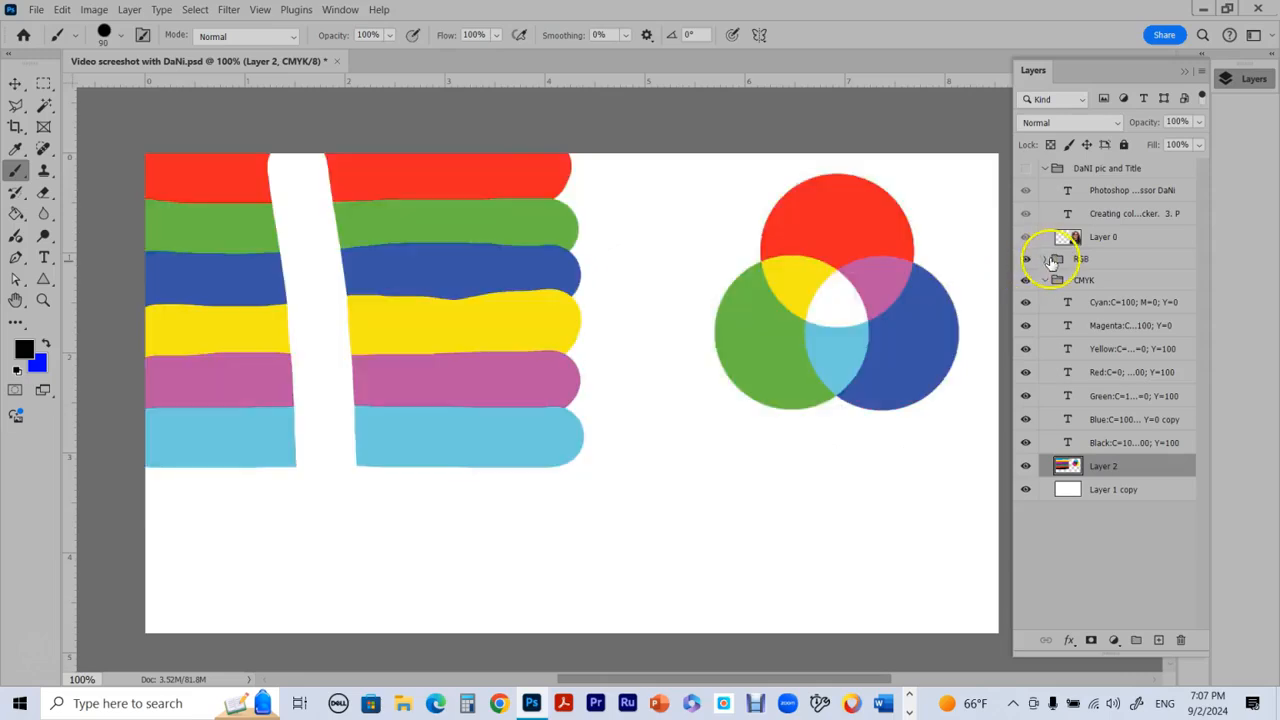
click(1041, 260)
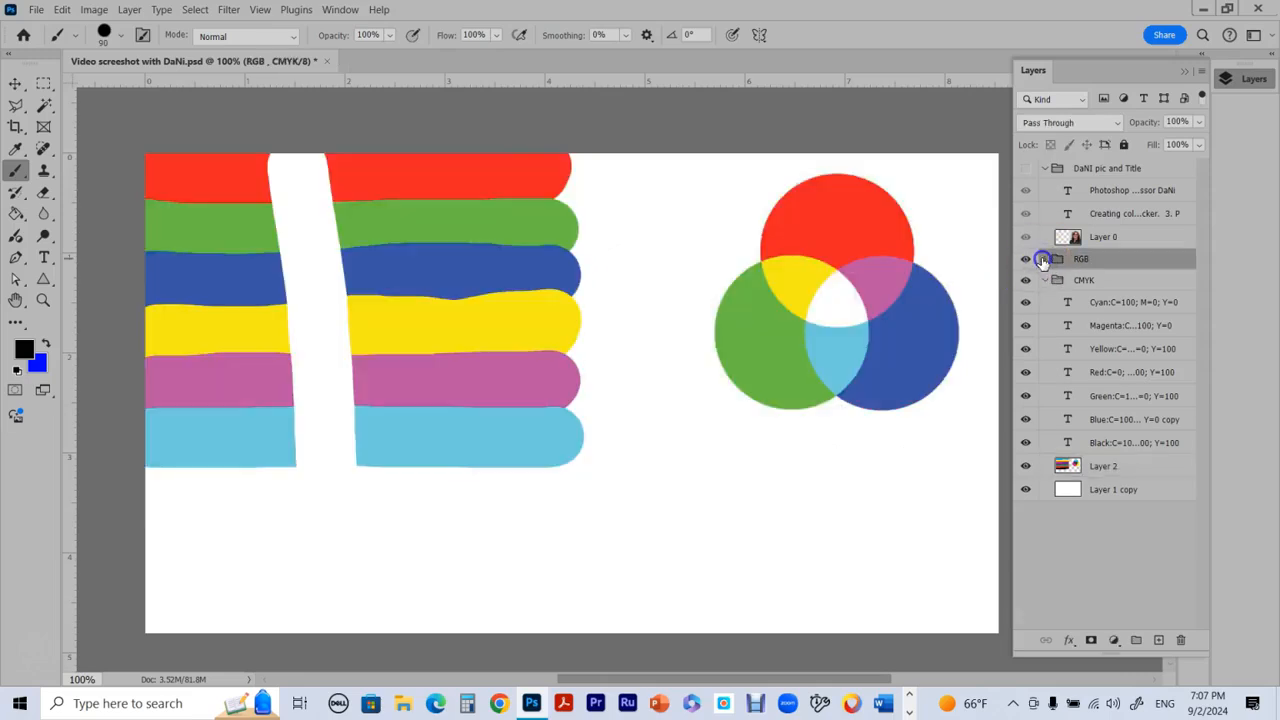
click(1043, 260)
drag(1025, 284, 1025, 412)
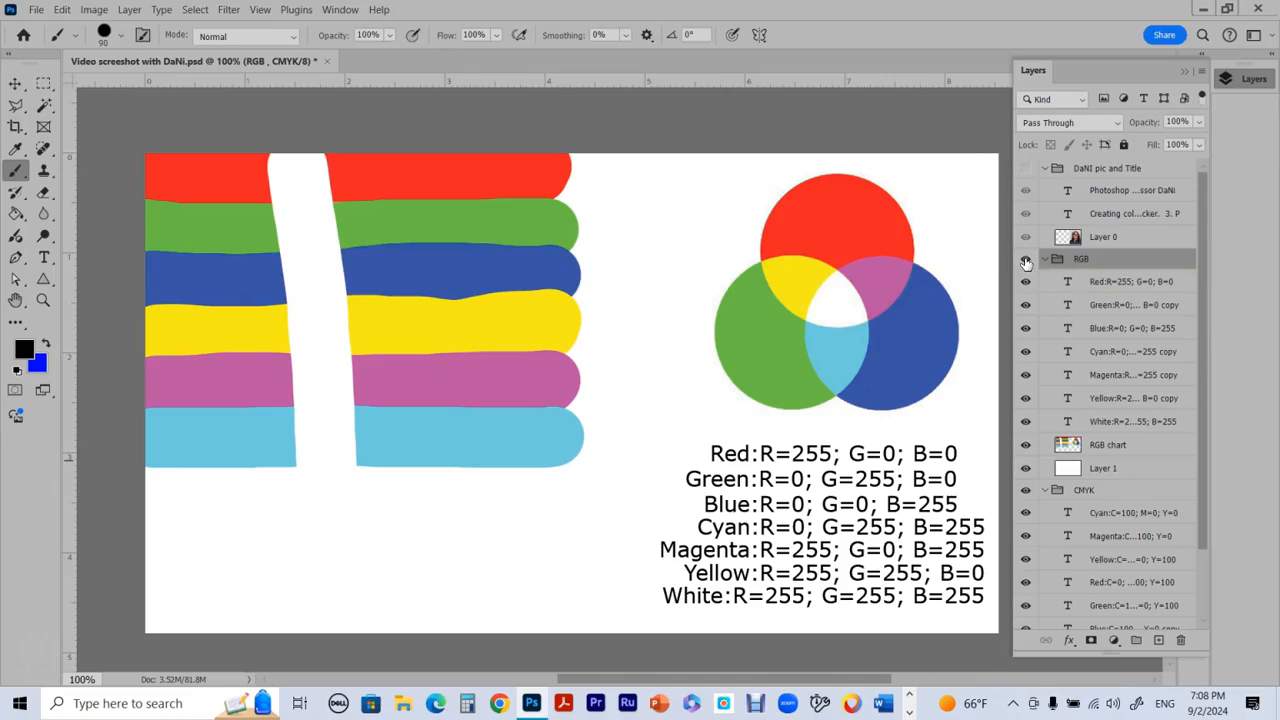
- Hide the RGB and CMYK groups and show the picture and title group with its text and portrait layers
drag(1026, 263, 1027, 232)
click(1027, 232)
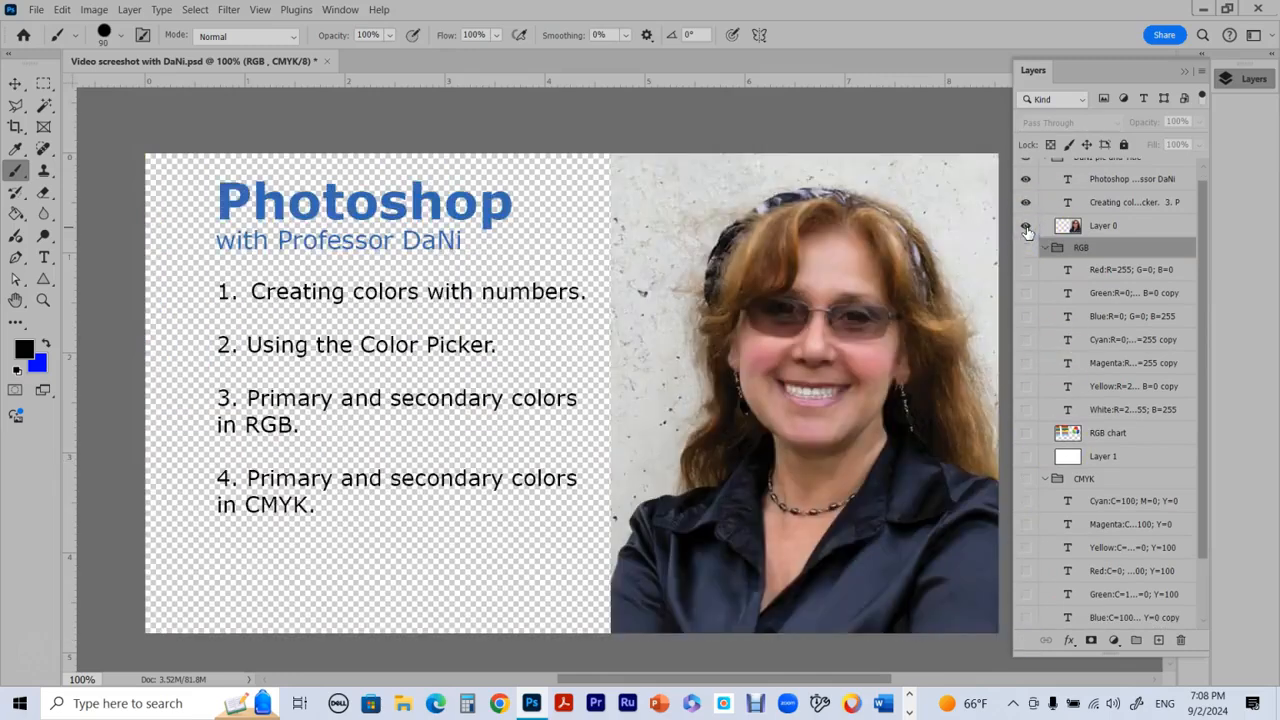